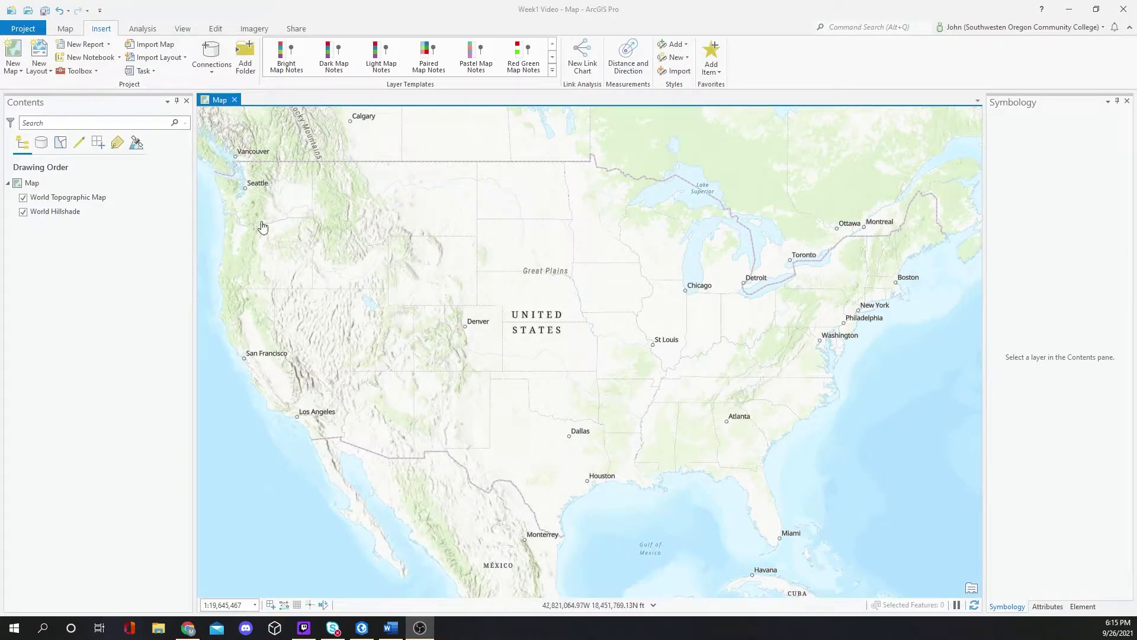
Remove the World Topographic Map and World Hillshade basemap layers from the map
right_click(76, 195)
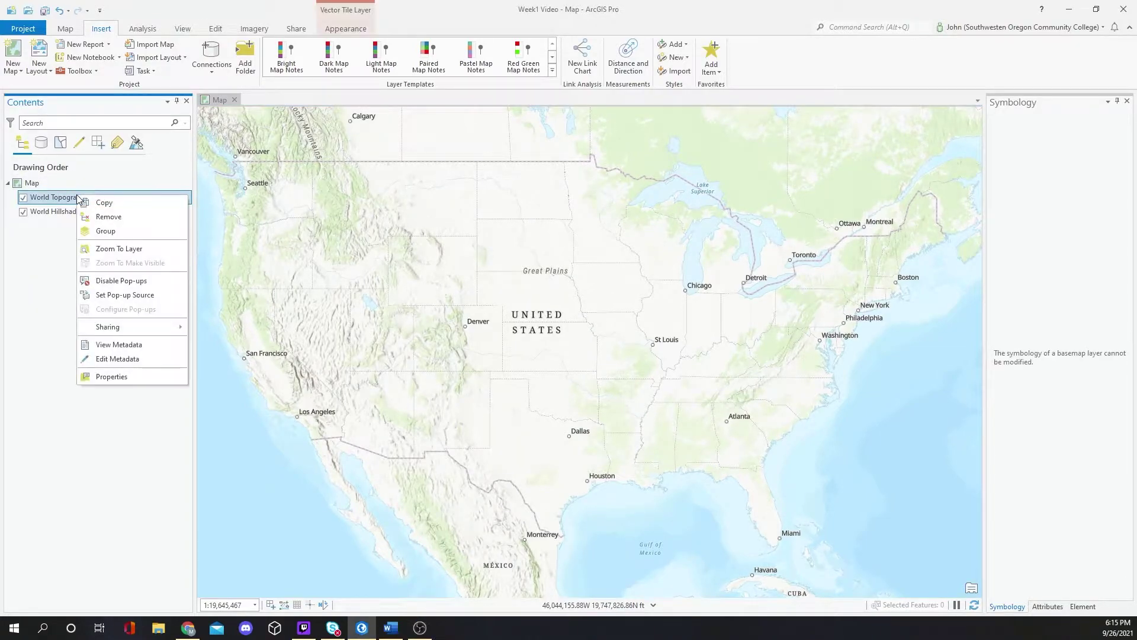
click(106, 218)
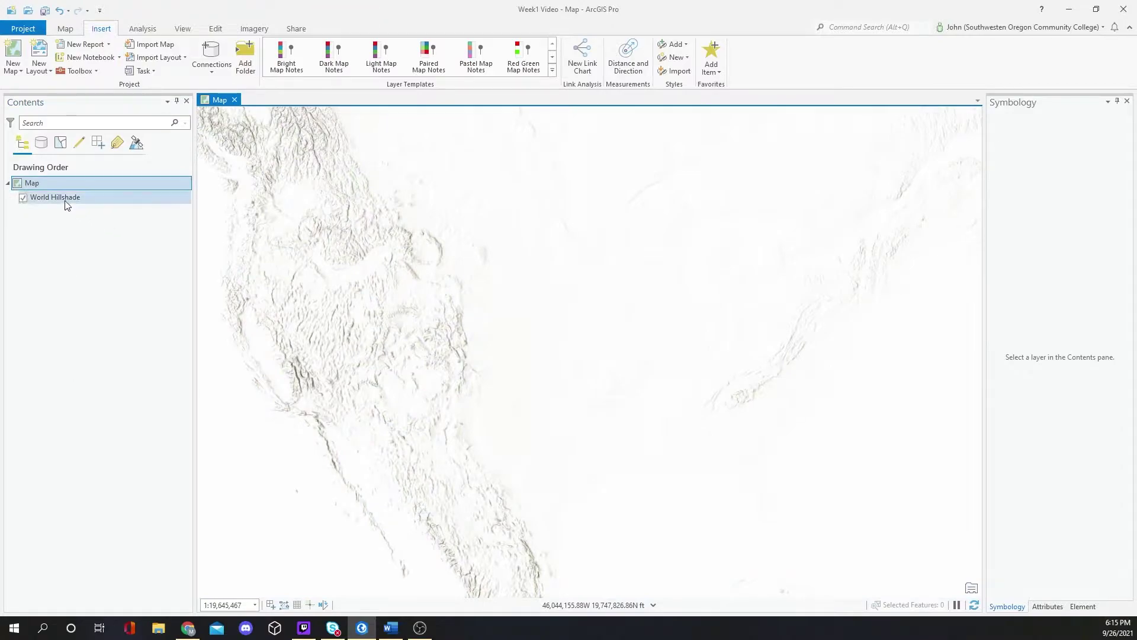
right_click(66, 200)
click(96, 223)
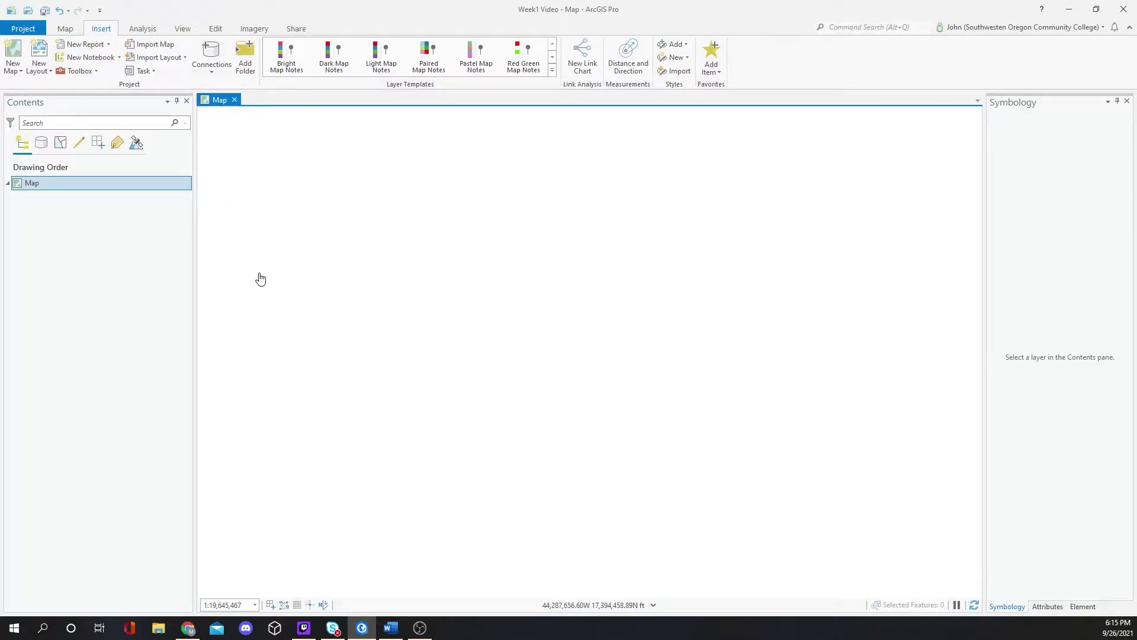
Add the county.shp shapefile from the Week 1 folder to the map
click(60, 29)
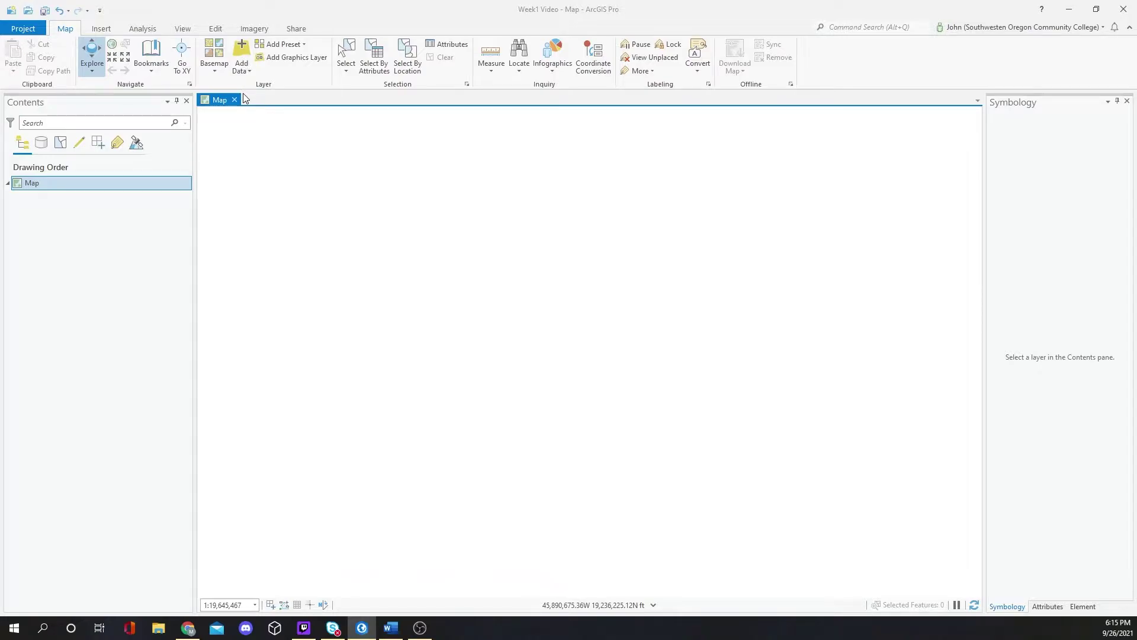
drag(482, 112, 652, 246)
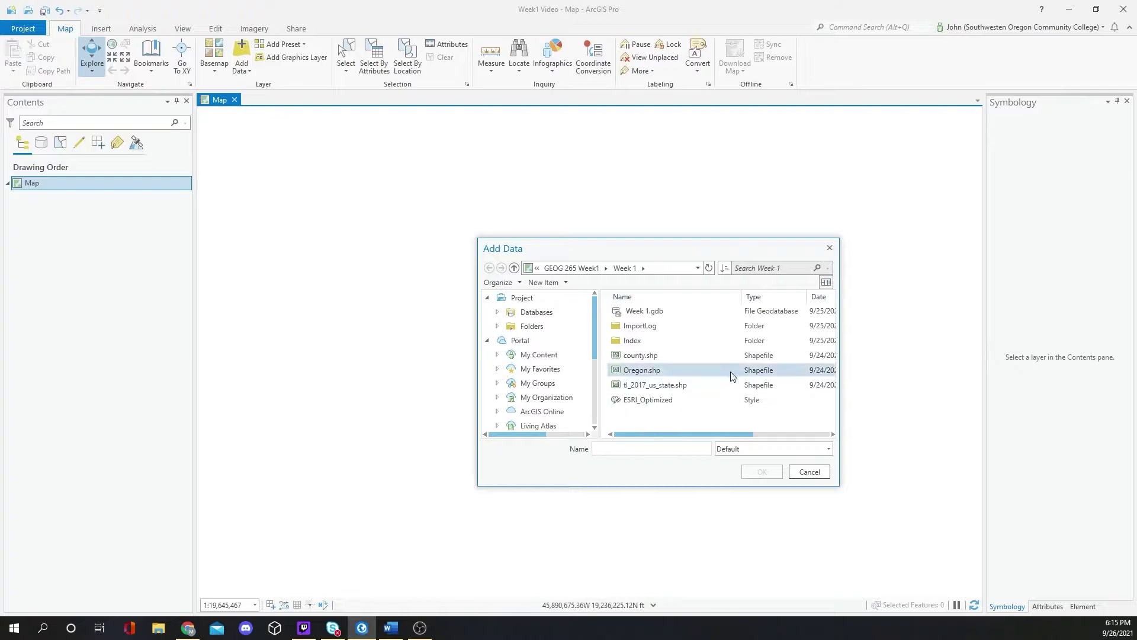
click(636, 357)
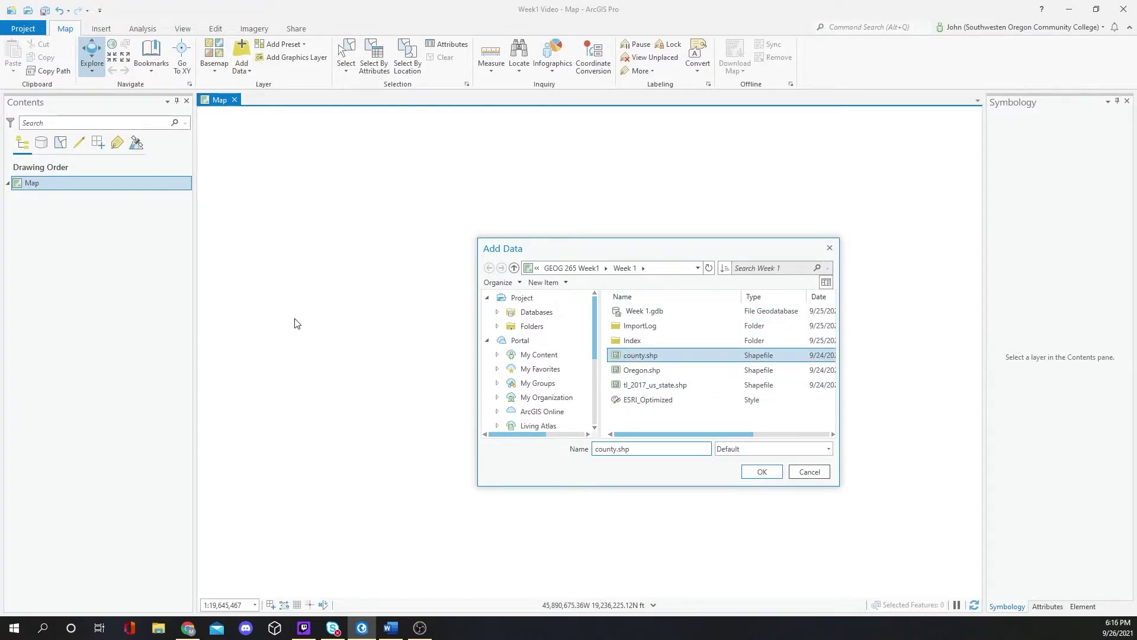
click(760, 473)
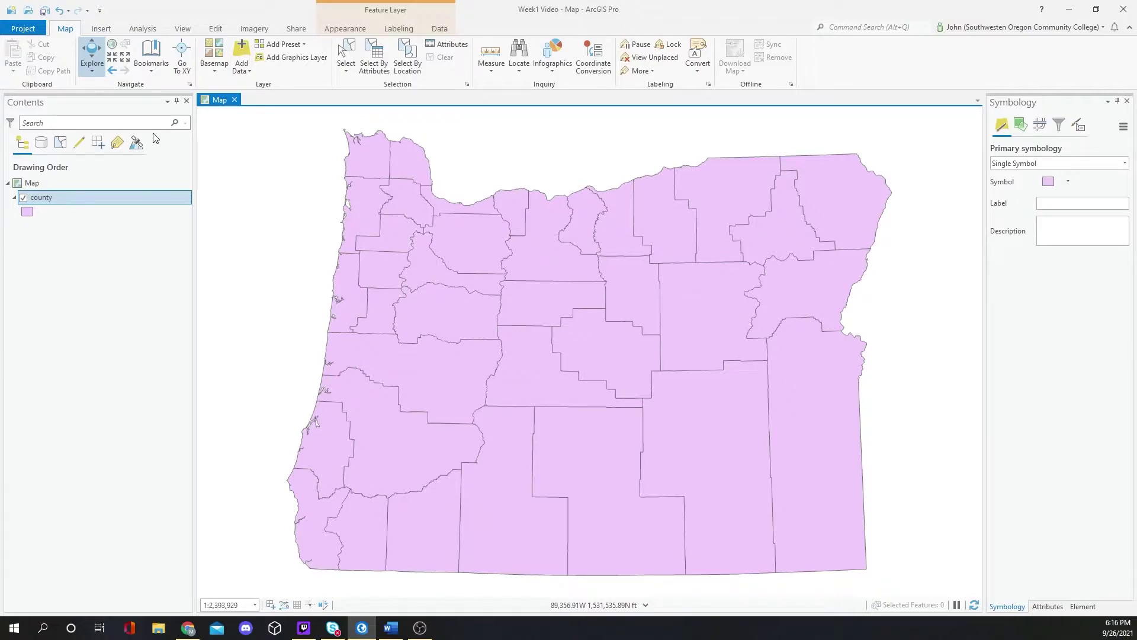
Insert a second map into the project and remove its World Topographic Map and World Hillshade layers
click(98, 29)
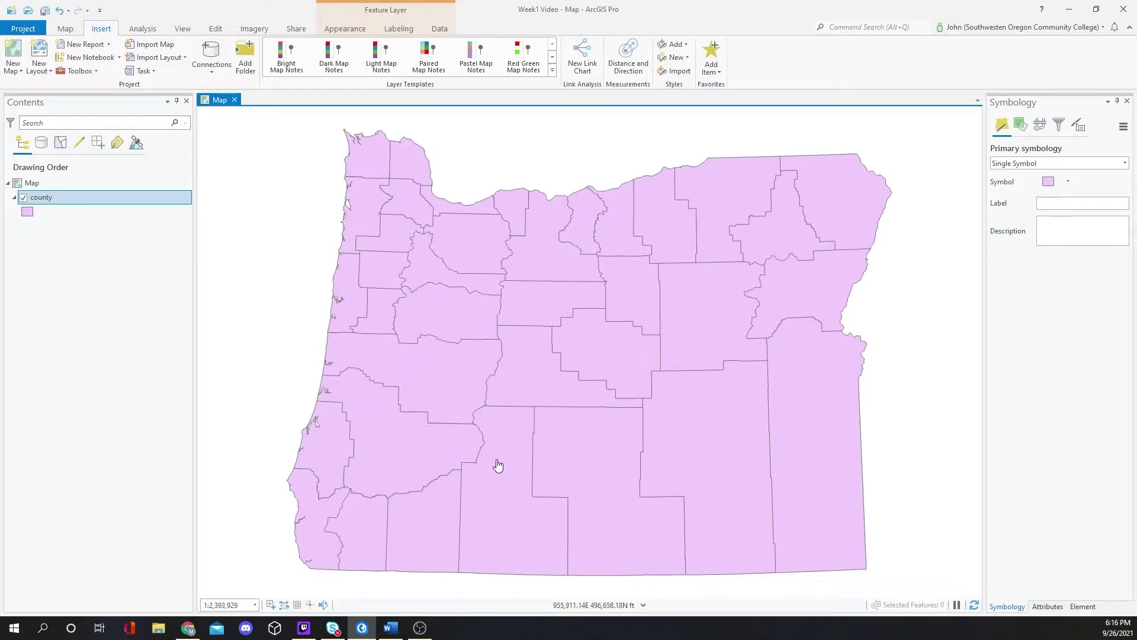
click(16, 55)
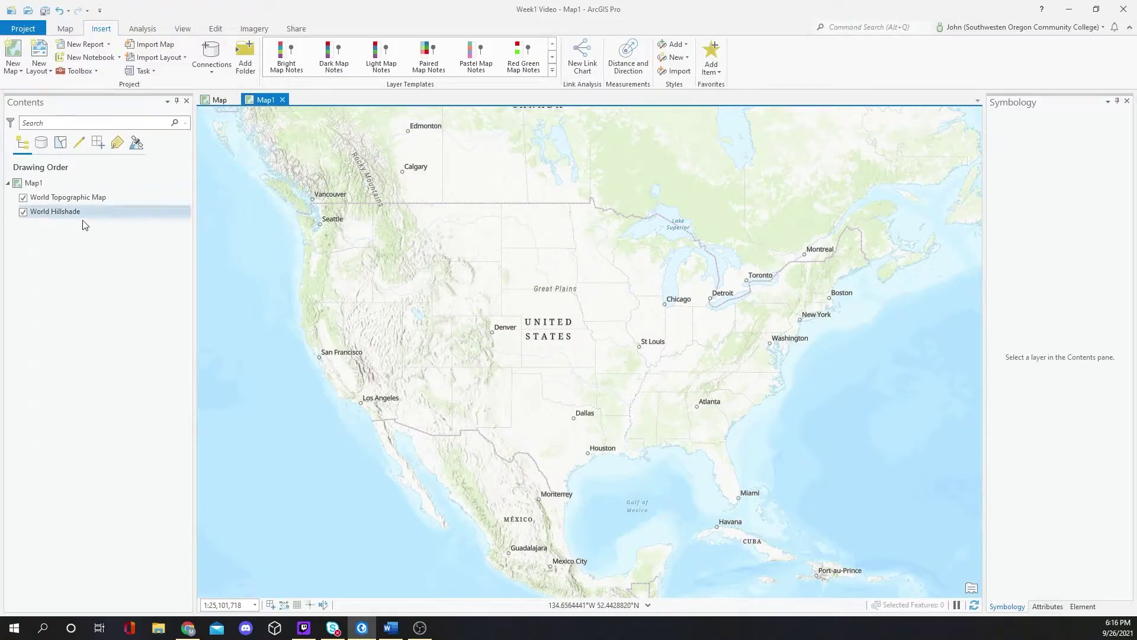
right_click(64, 200)
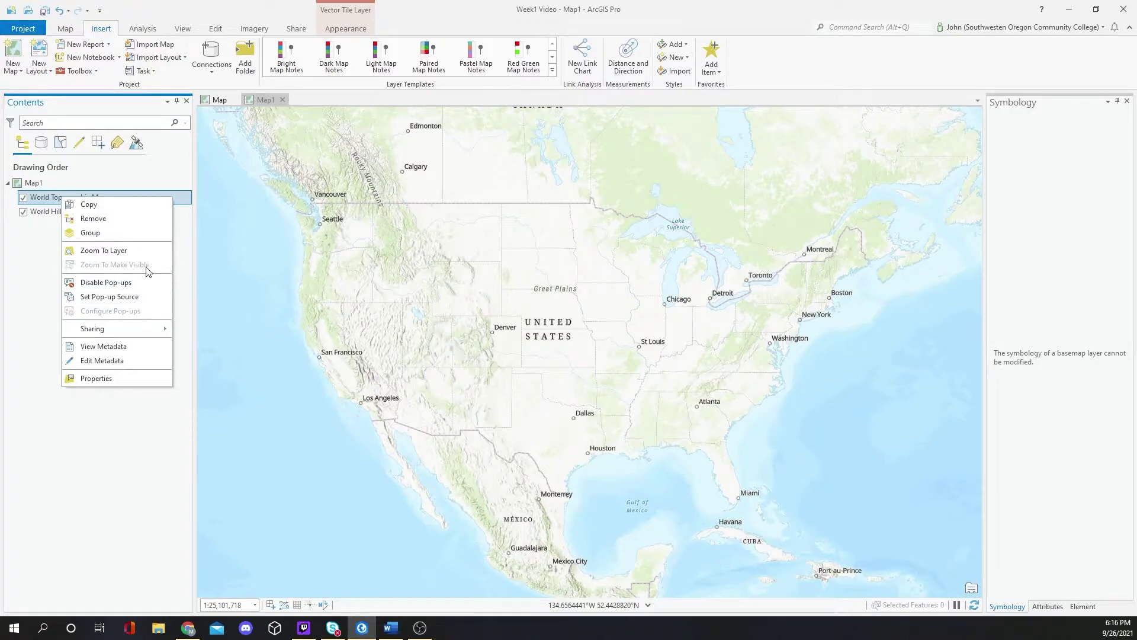
click(83, 218)
right_click(70, 202)
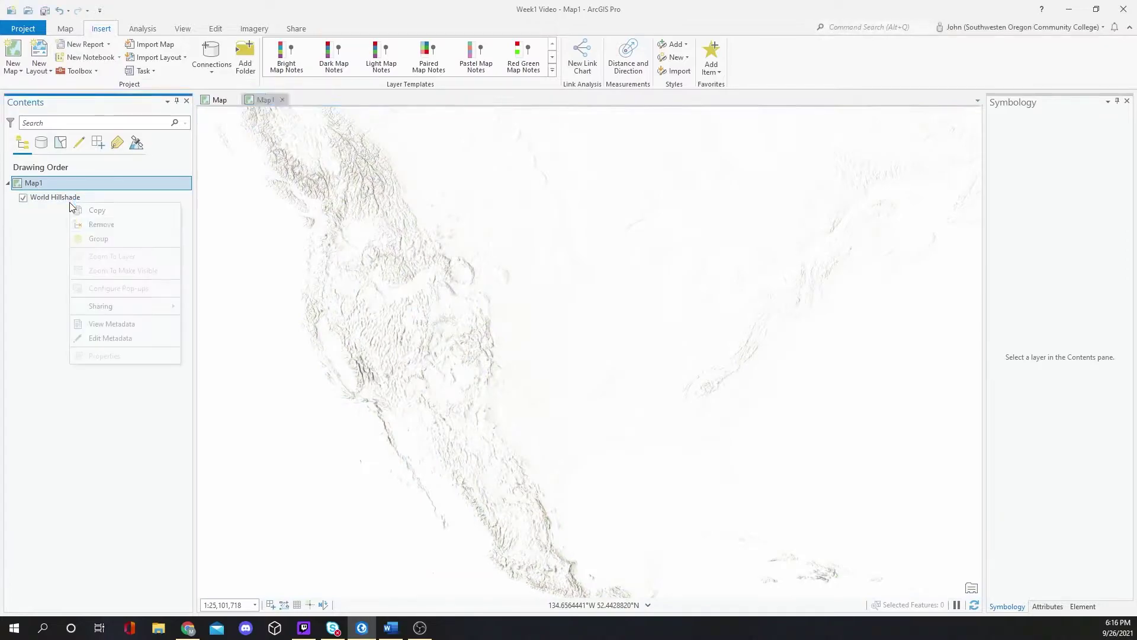
click(102, 226)
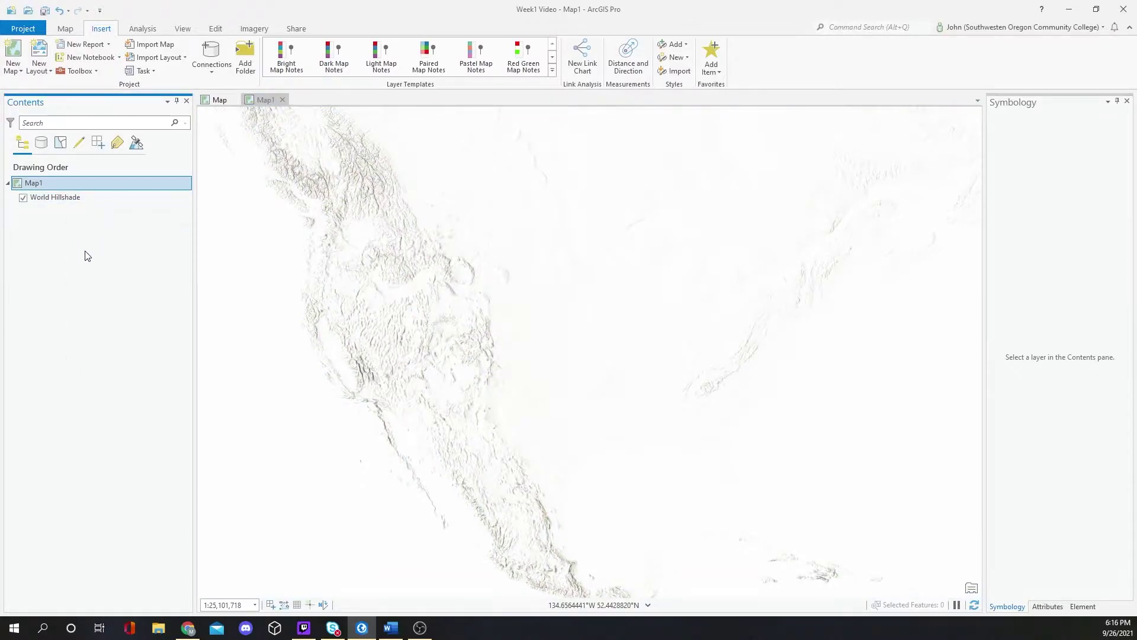
click(55, 200)
right_click(55, 199)
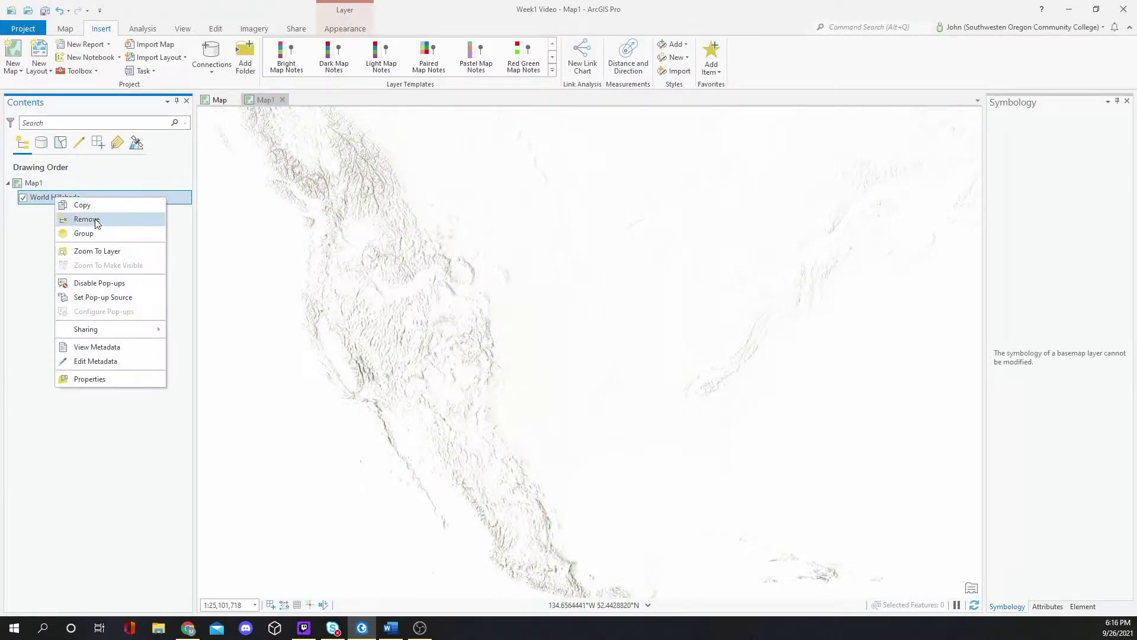
click(95, 222)
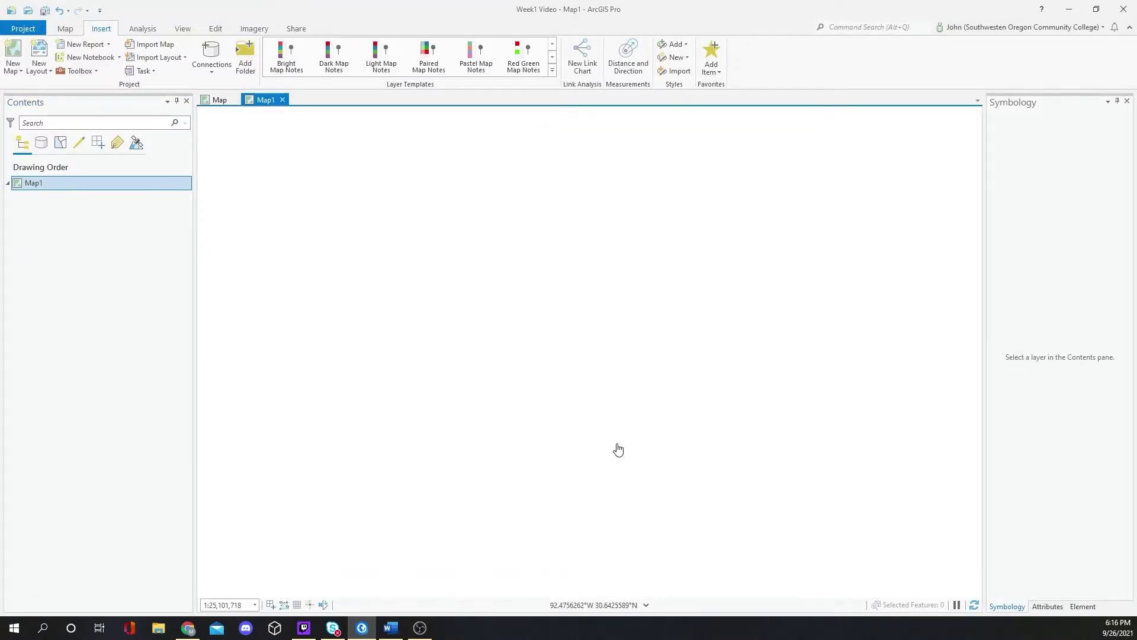
click(246, 52)
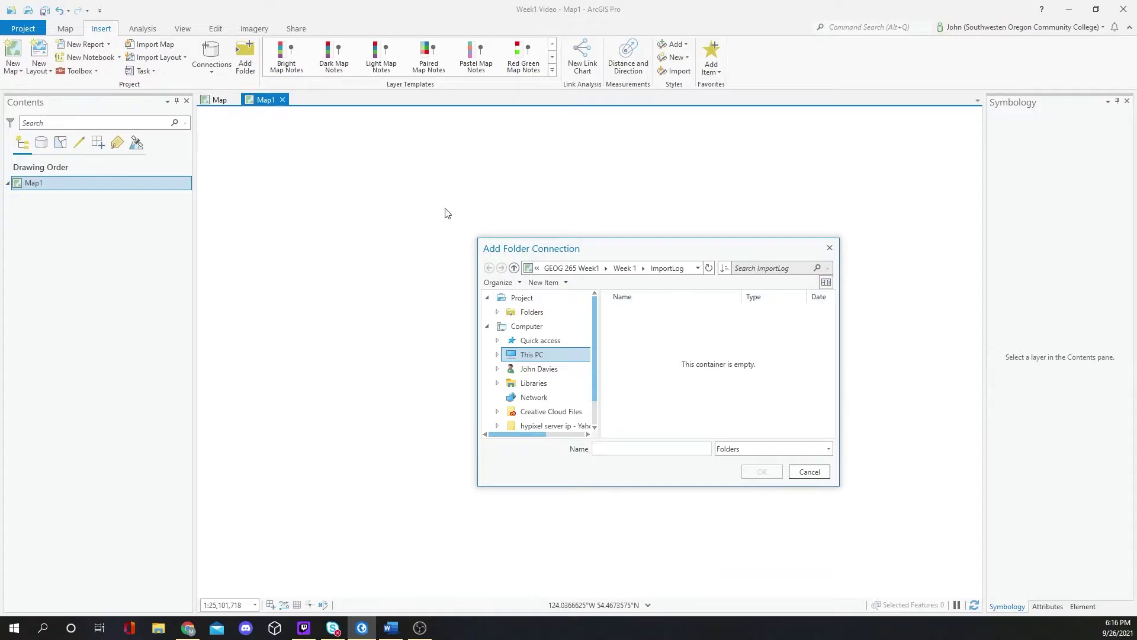
click(629, 269)
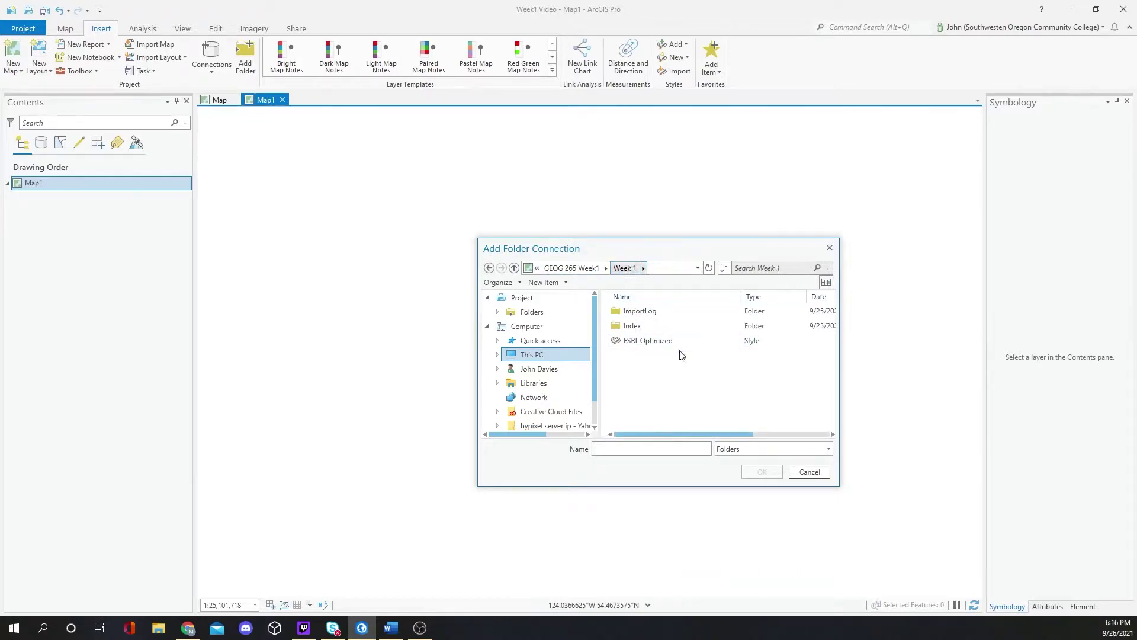
click(573, 268)
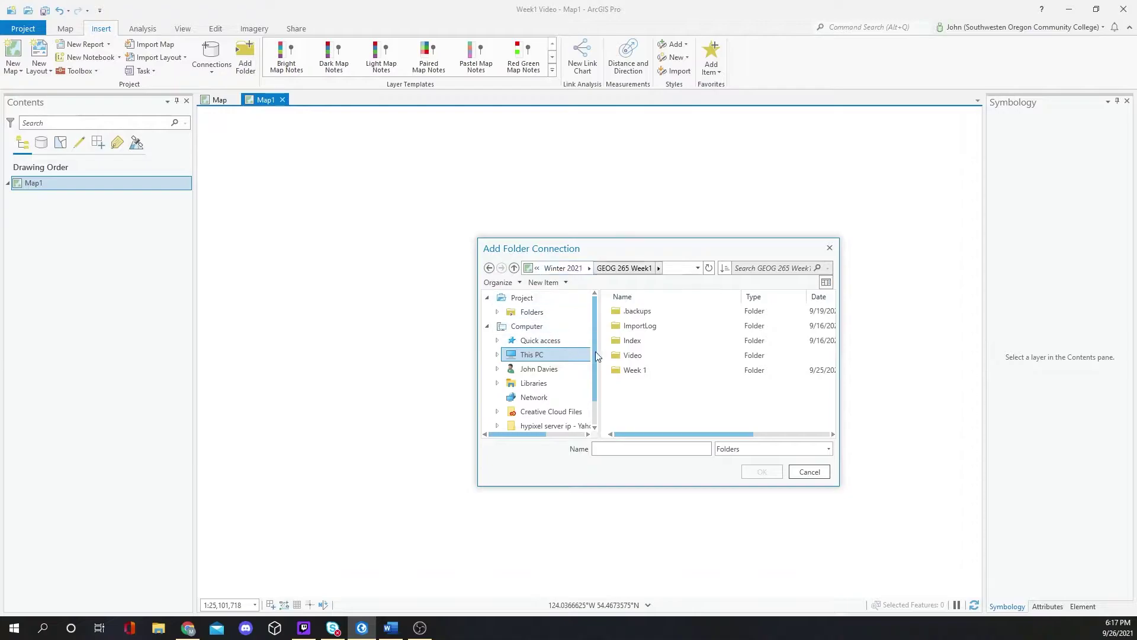
double_click(619, 371)
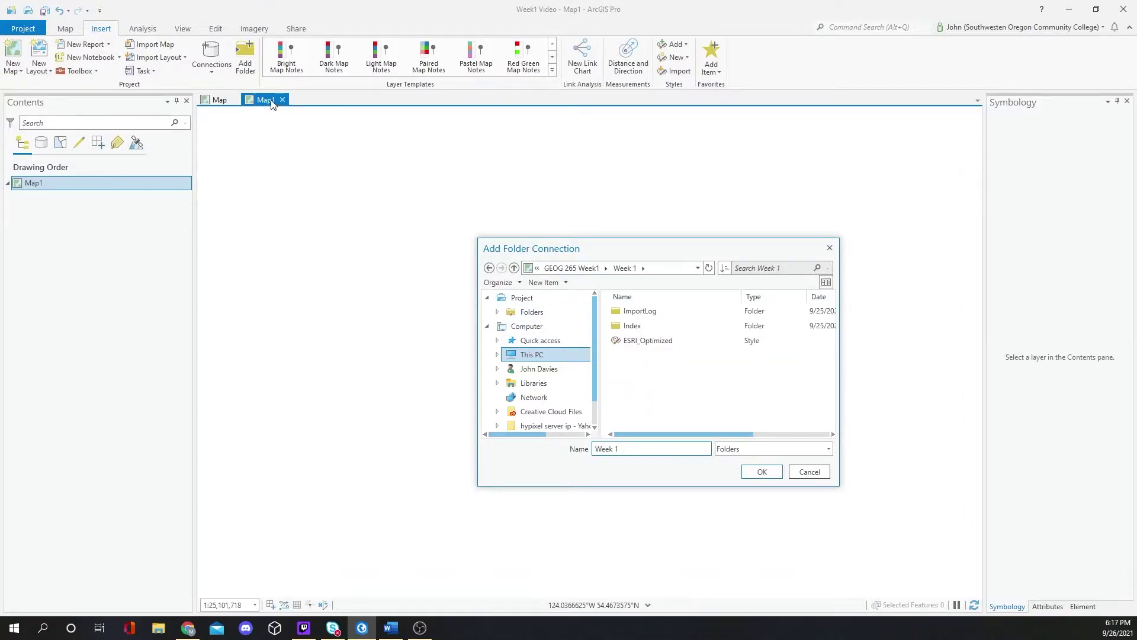
click(809, 471)
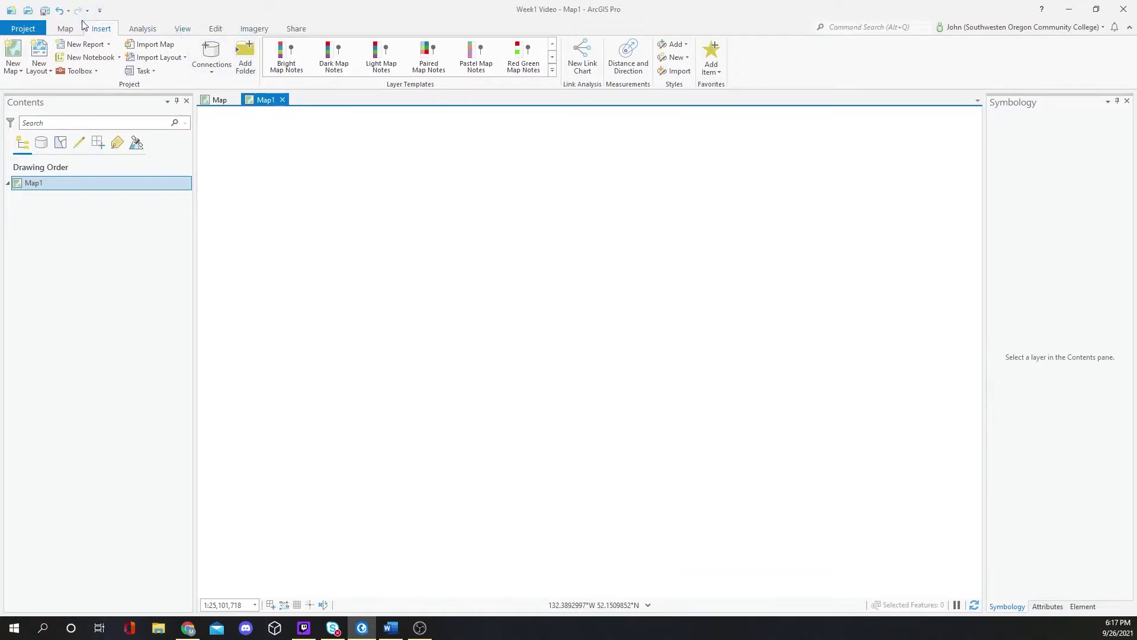
Add the tl_2017_us_state.shp shapefile from the Week 1 folder to the second map
click(63, 31)
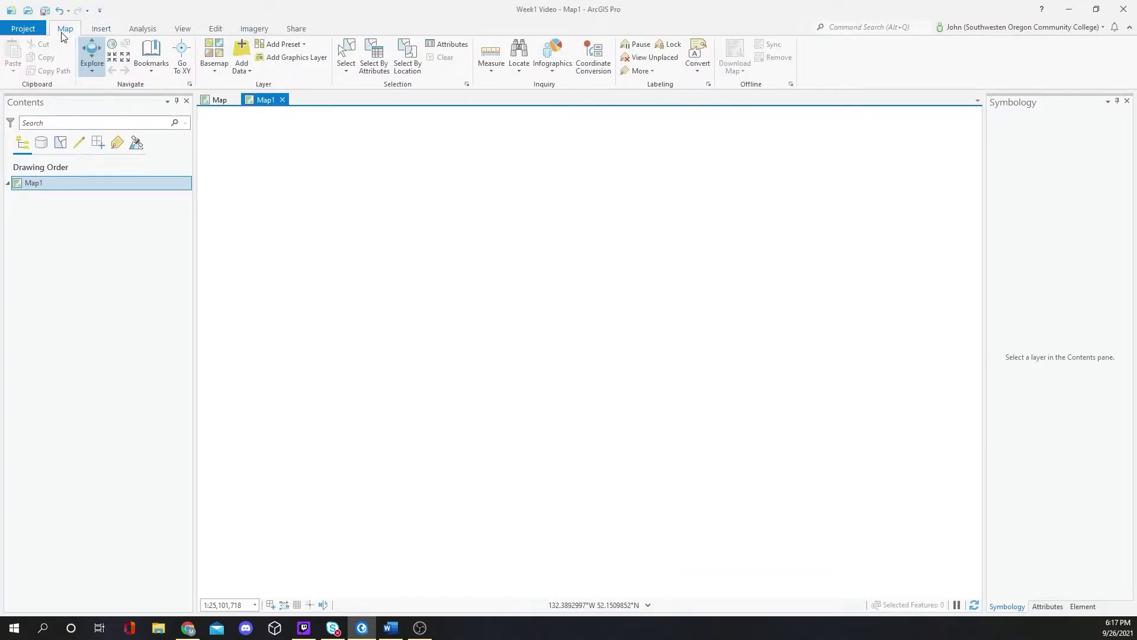
click(247, 48)
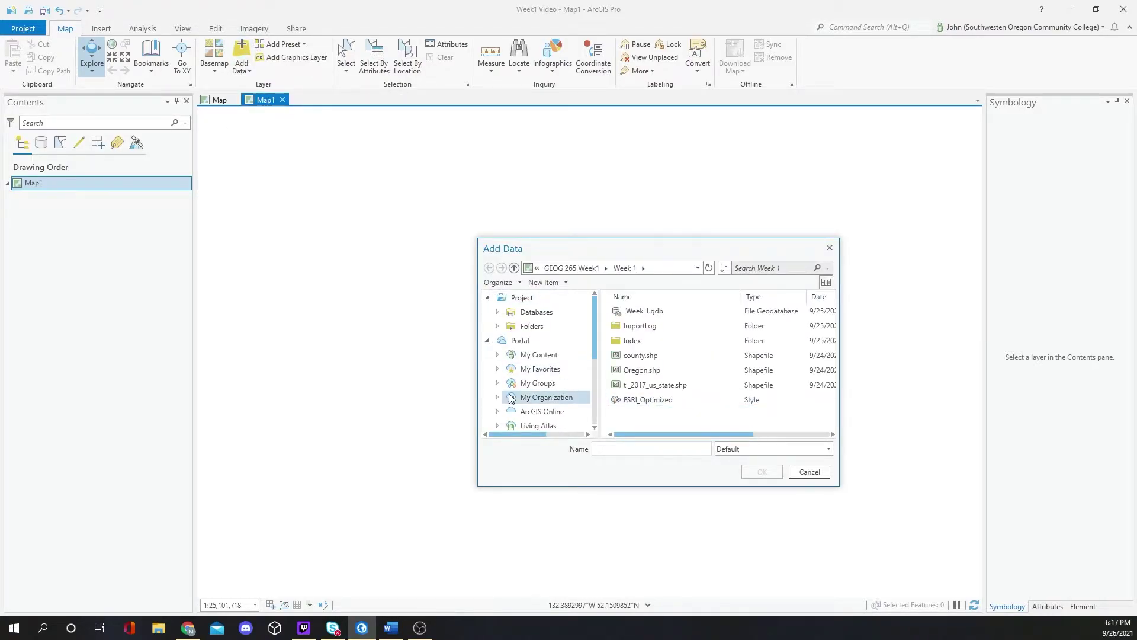
click(663, 389)
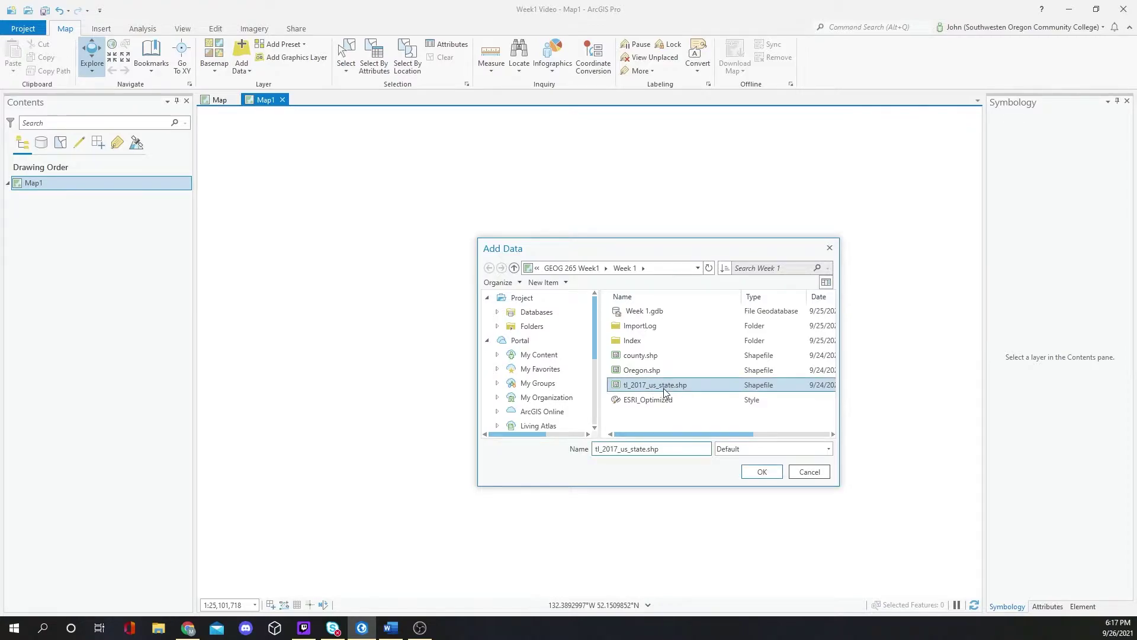
click(753, 472)
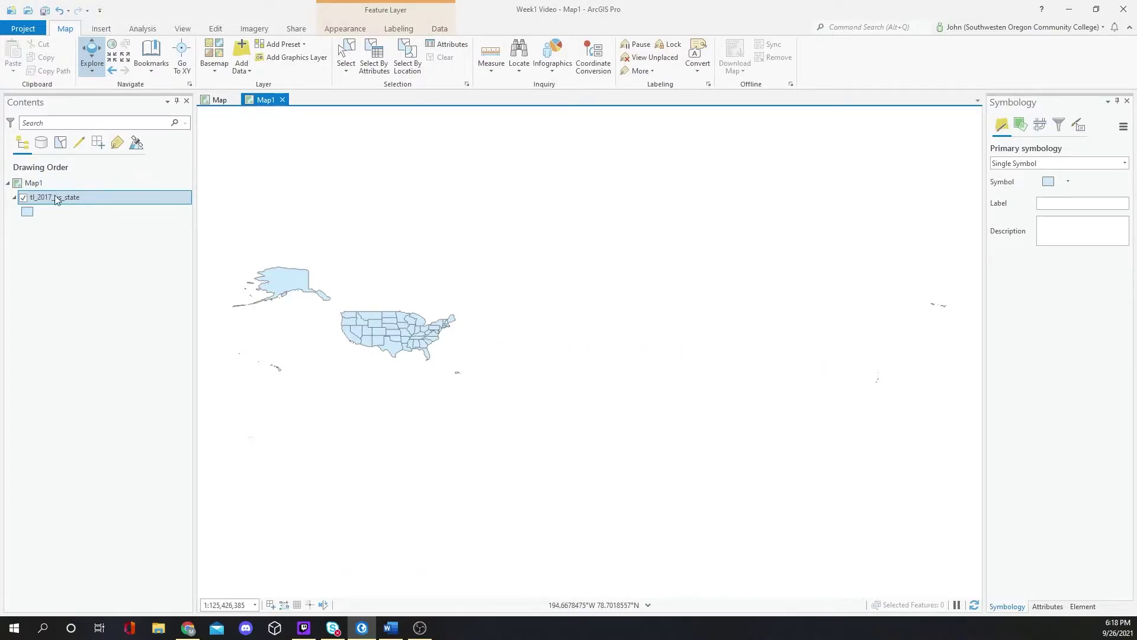
Symbolize the tl_2017_us_state layer by Unique Values using the NAME field
right_click(91, 198)
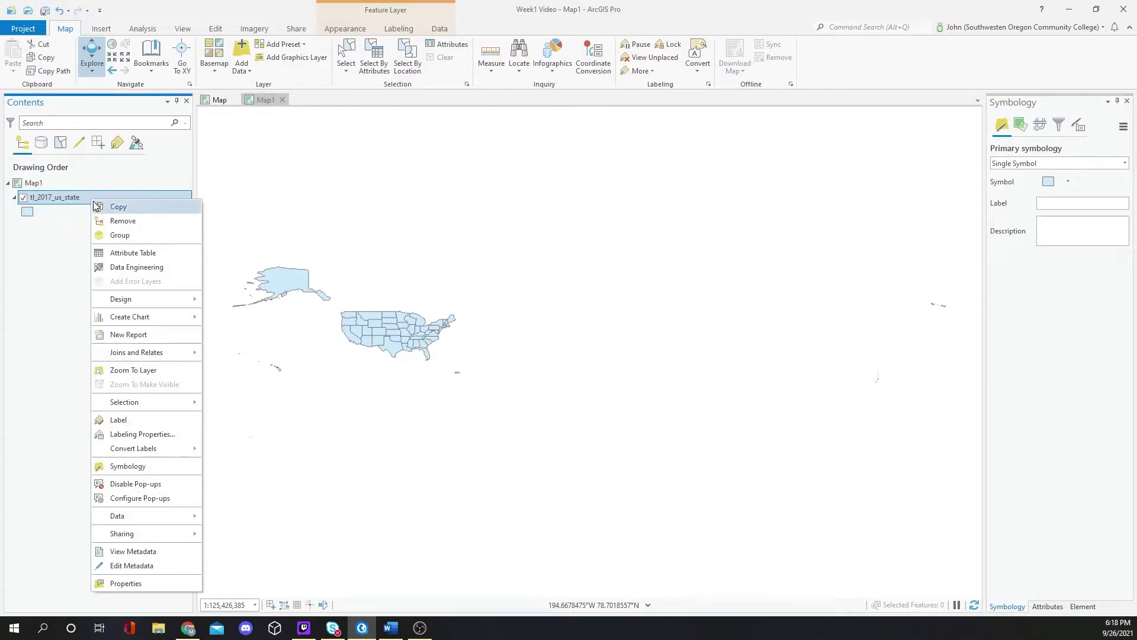
click(125, 468)
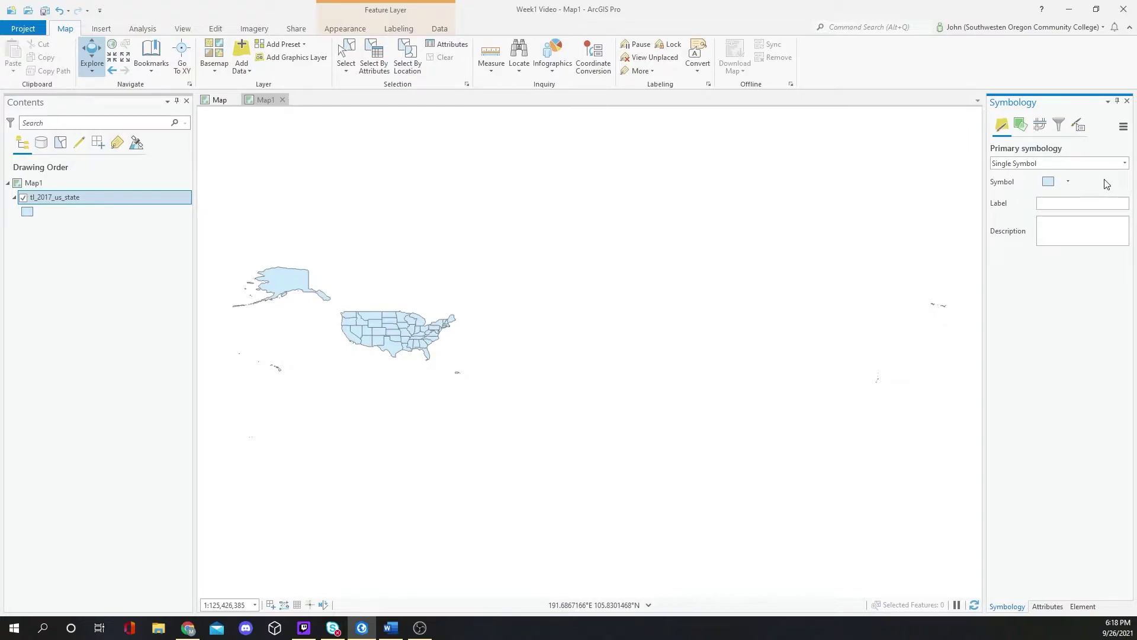
click(1123, 166)
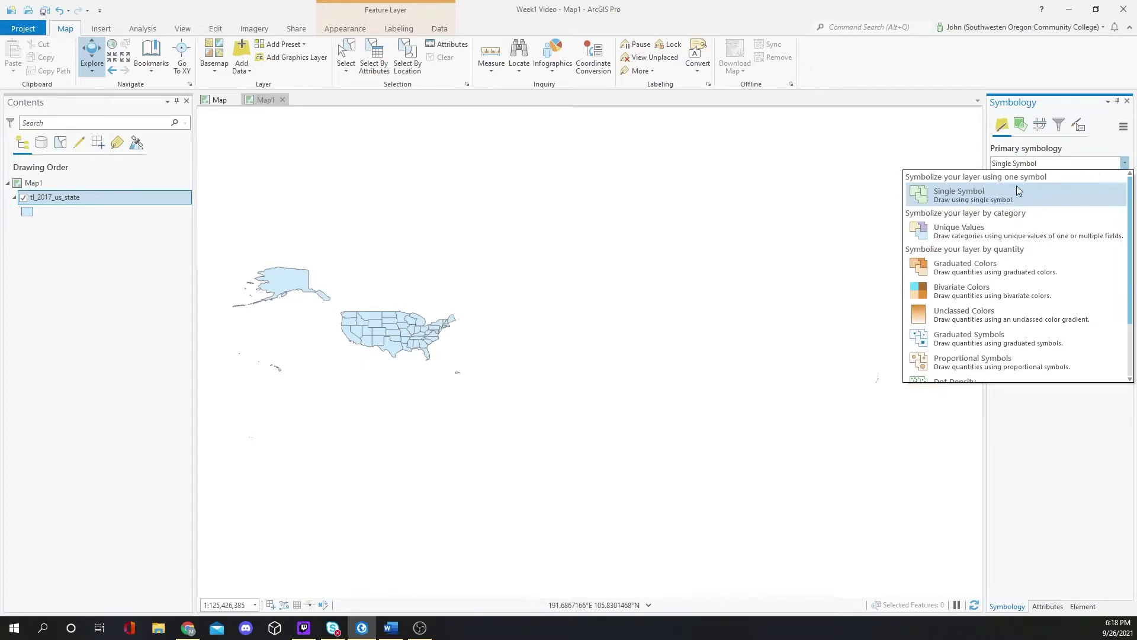
click(1008, 229)
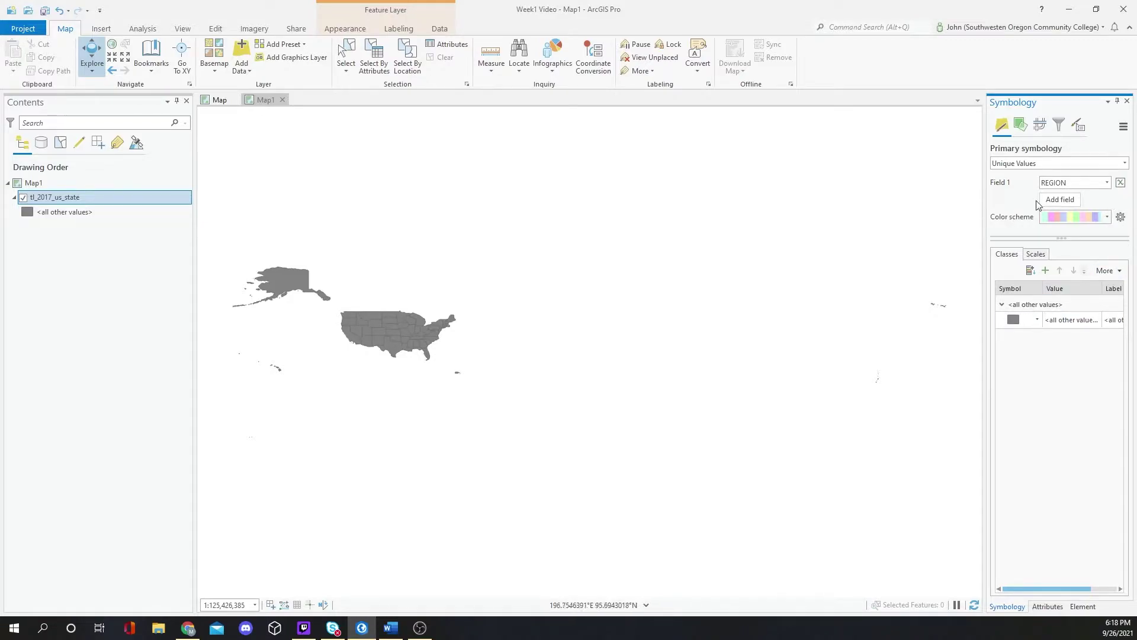
click(1108, 184)
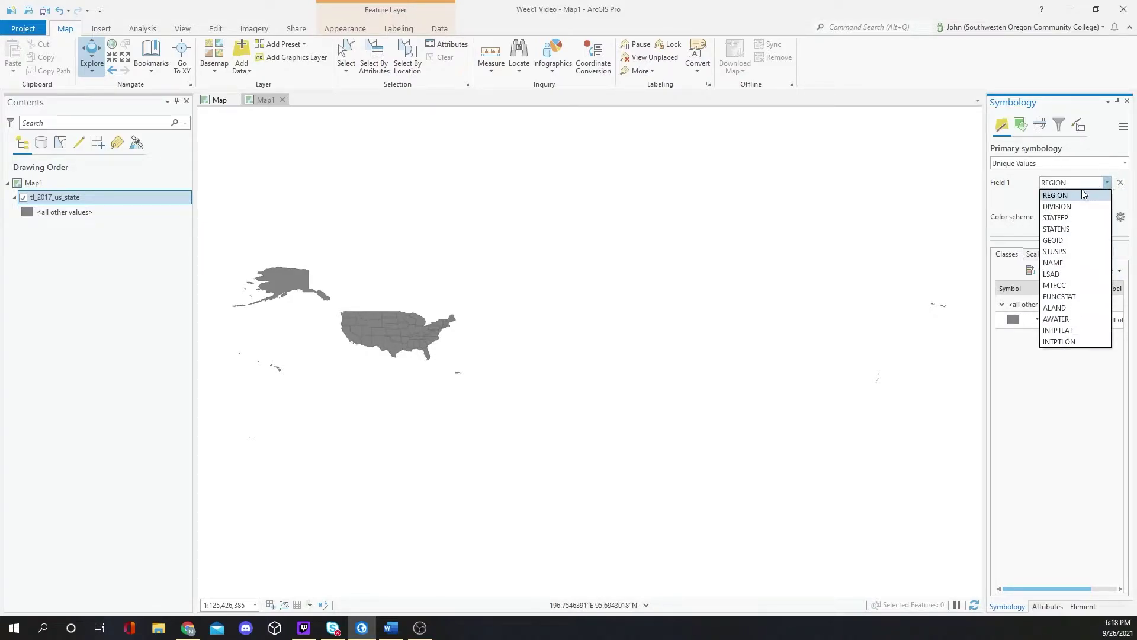
click(1081, 263)
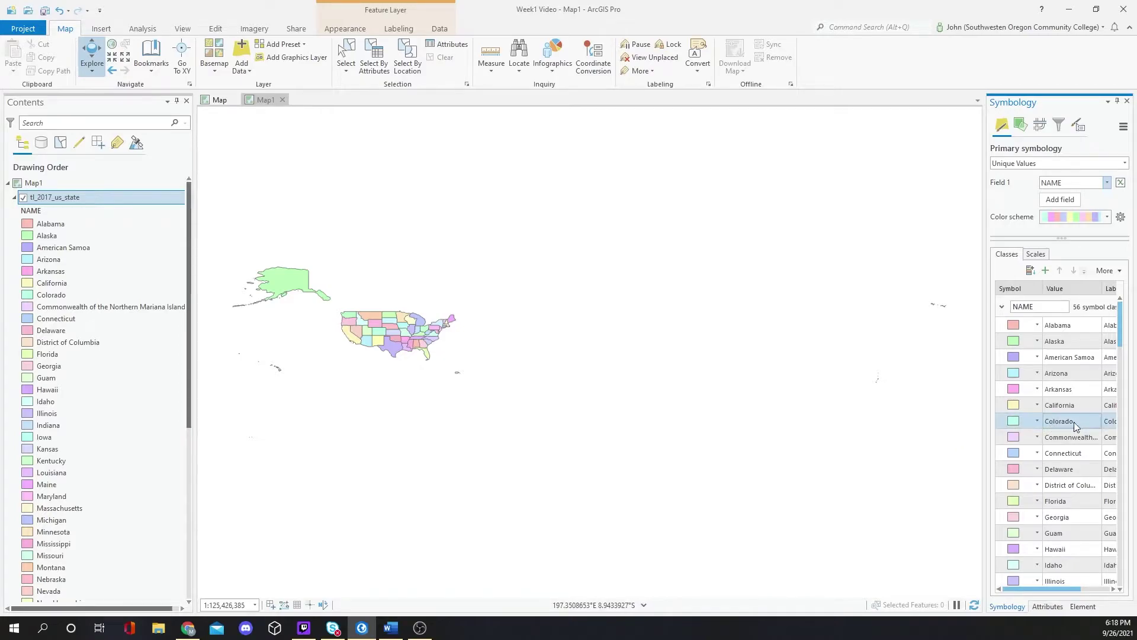
Remove all NAME symbol classes and add back only Alaska, Hawaii, Guam, Puerto Rico and United States Virgin Islands
click(1105, 272)
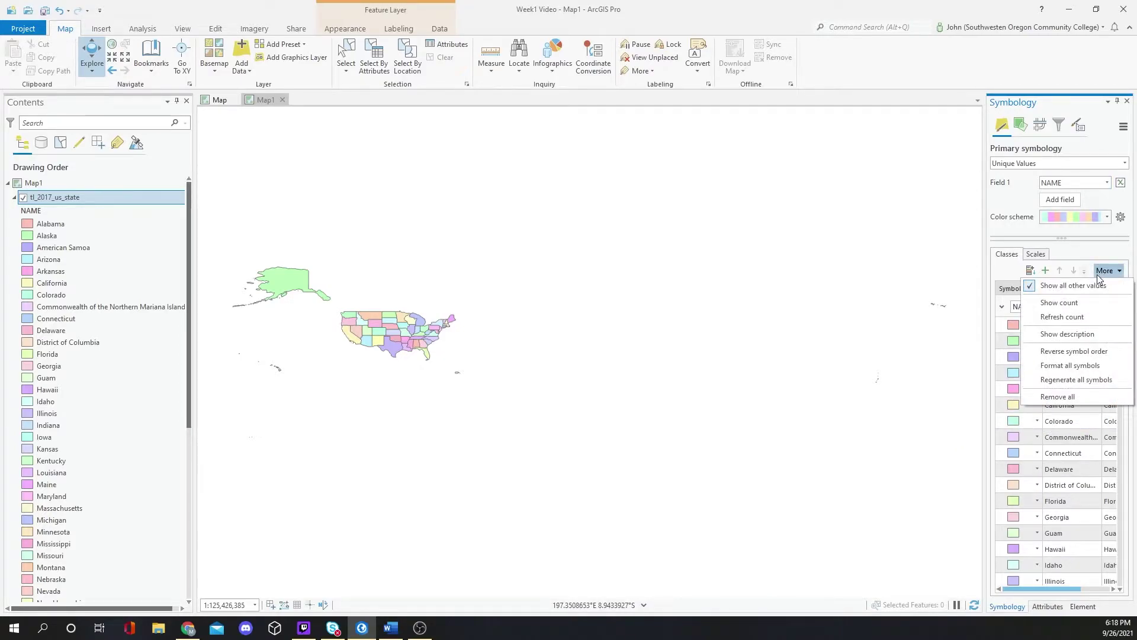
click(1090, 398)
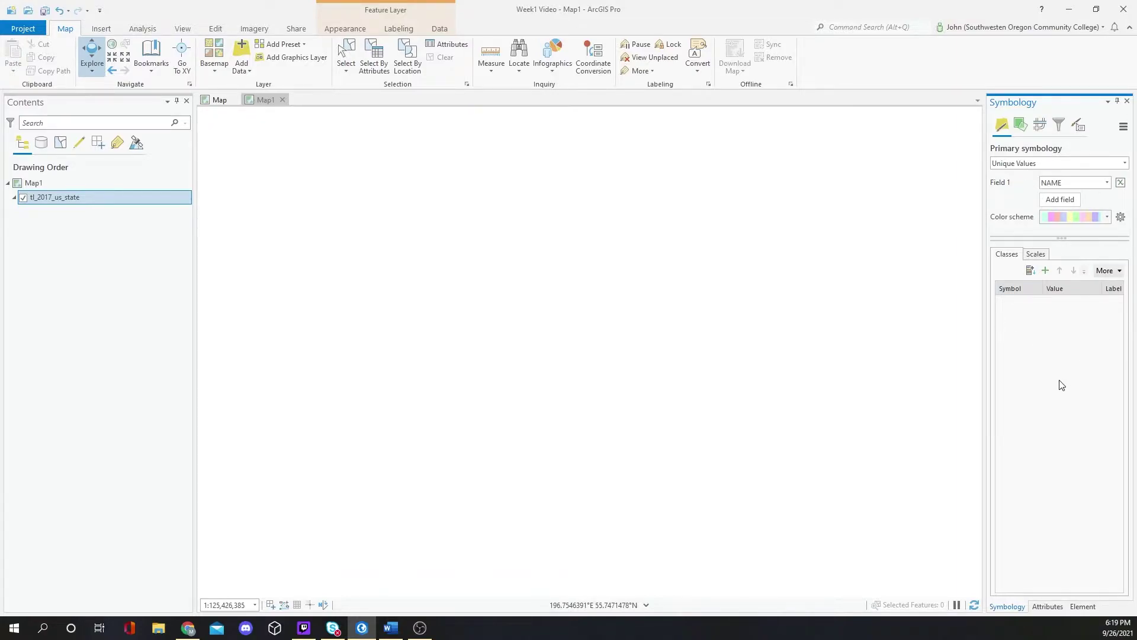
click(1045, 271)
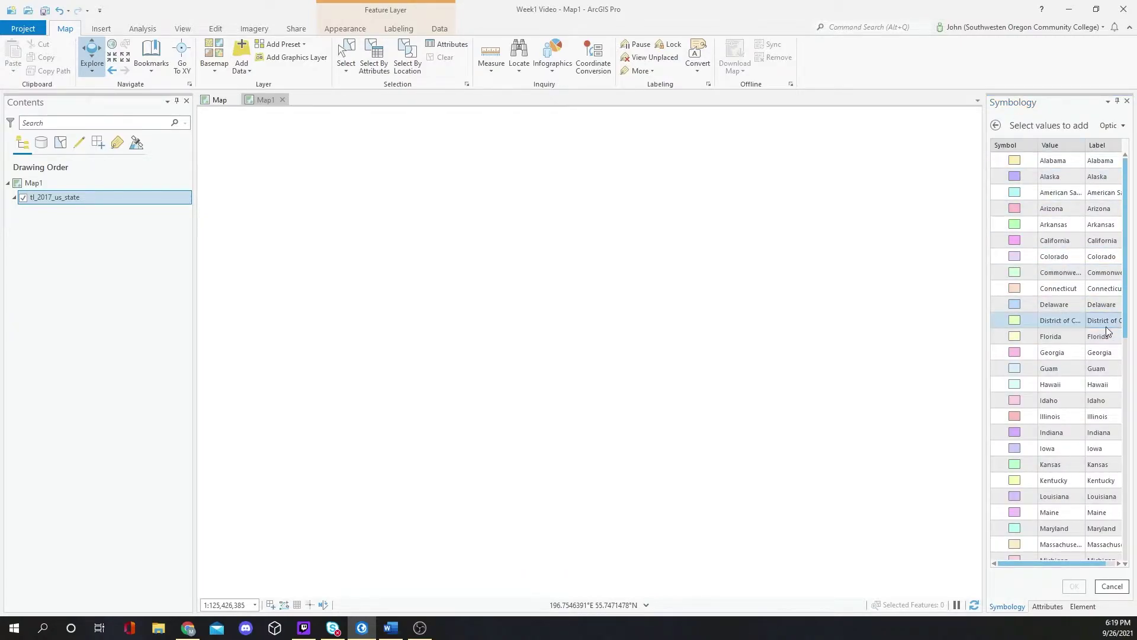
click(1031, 178)
ctrl+click(1072, 256)
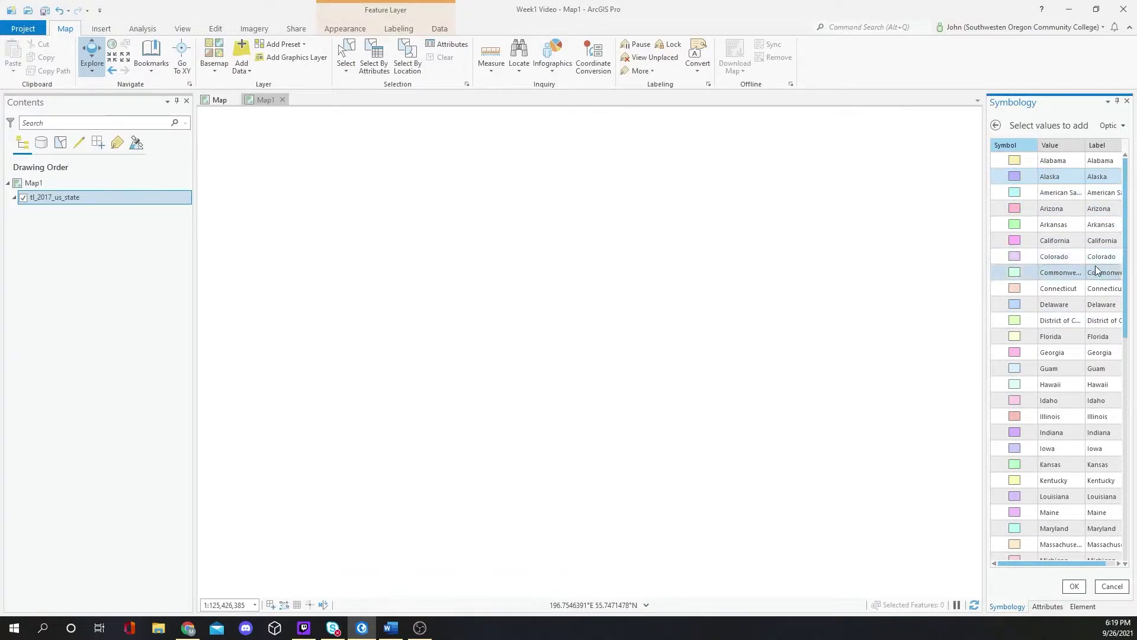
drag(1127, 282, 1102, 329)
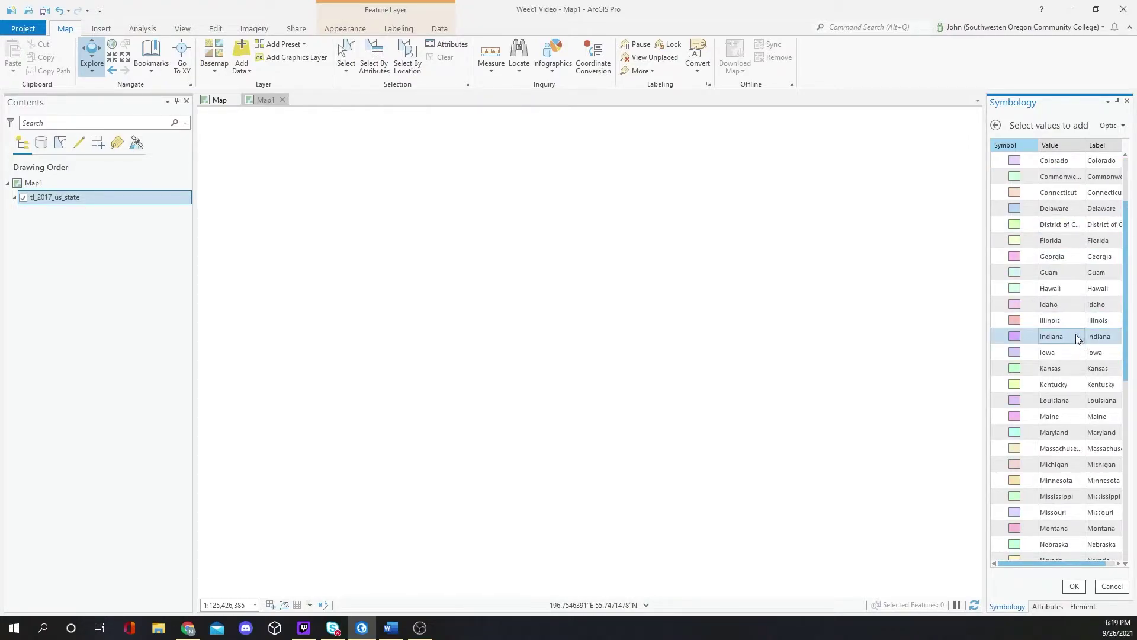
scroll(1075, 334, down, 1)
scroll(1076, 335, down, 1)
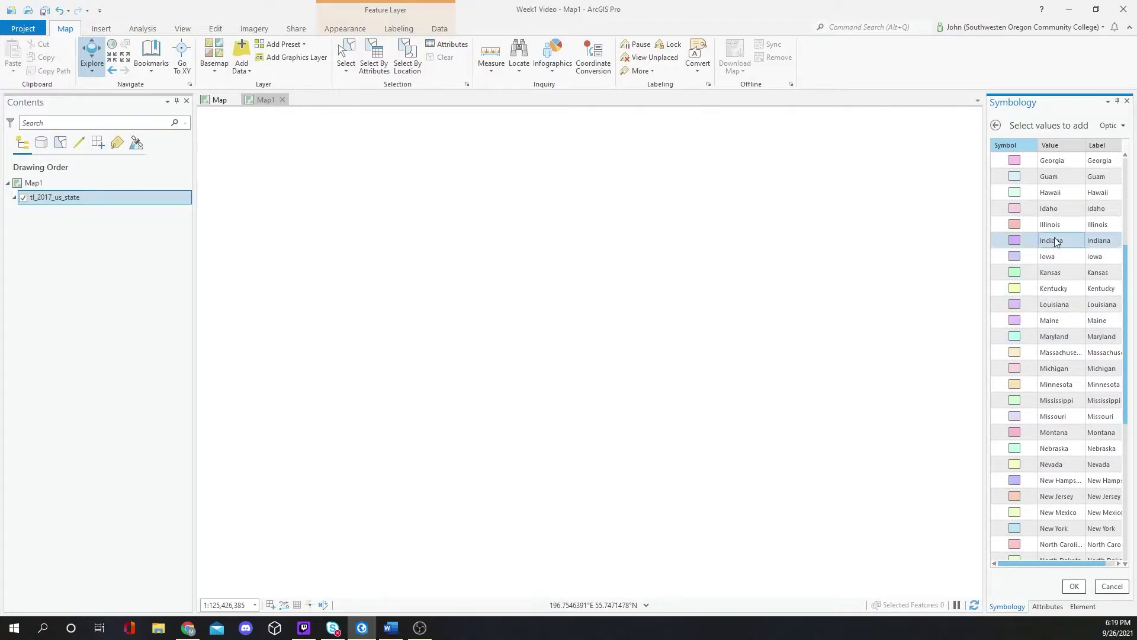
click(1032, 193)
ctrl+click(1041, 177)
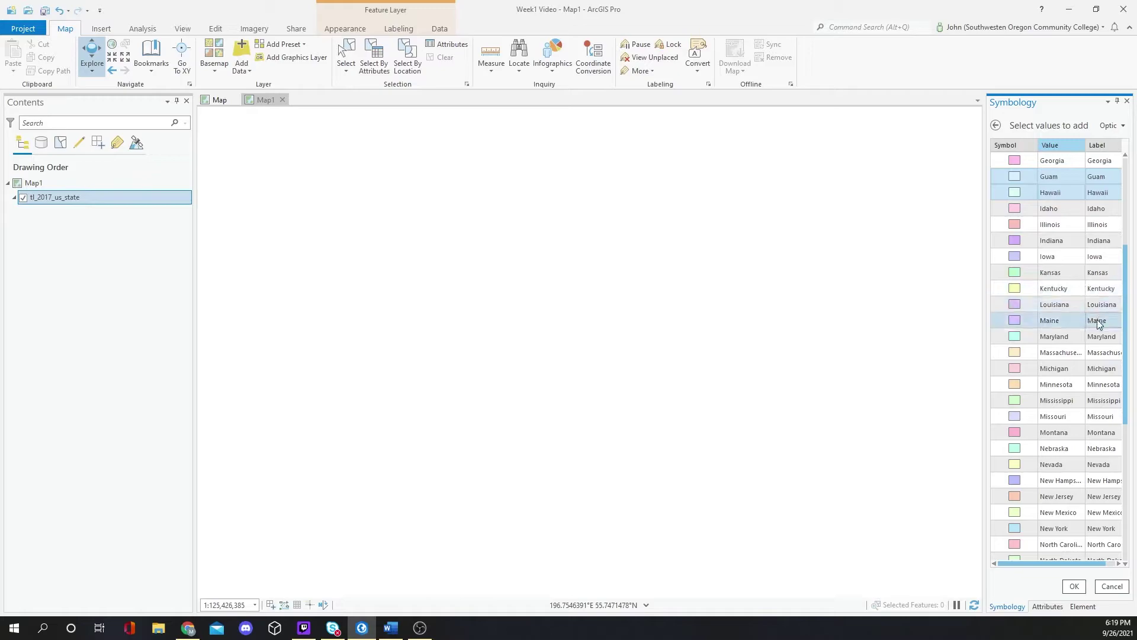
scroll(1092, 322, down, 1)
scroll(1088, 325, down, 3)
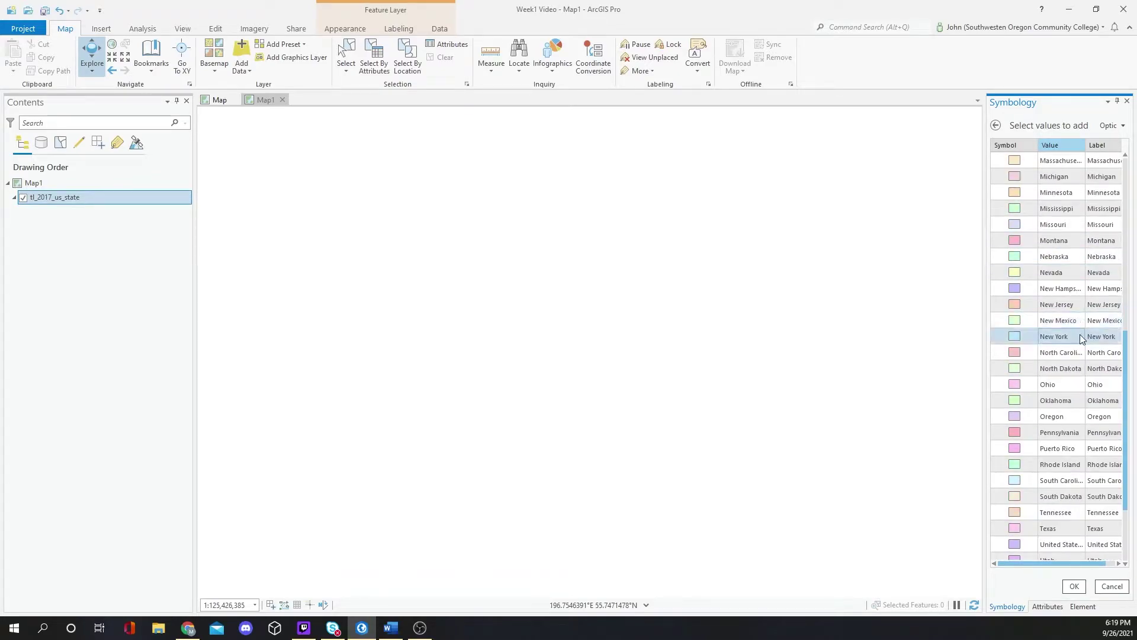
ctrl+click(1034, 449)
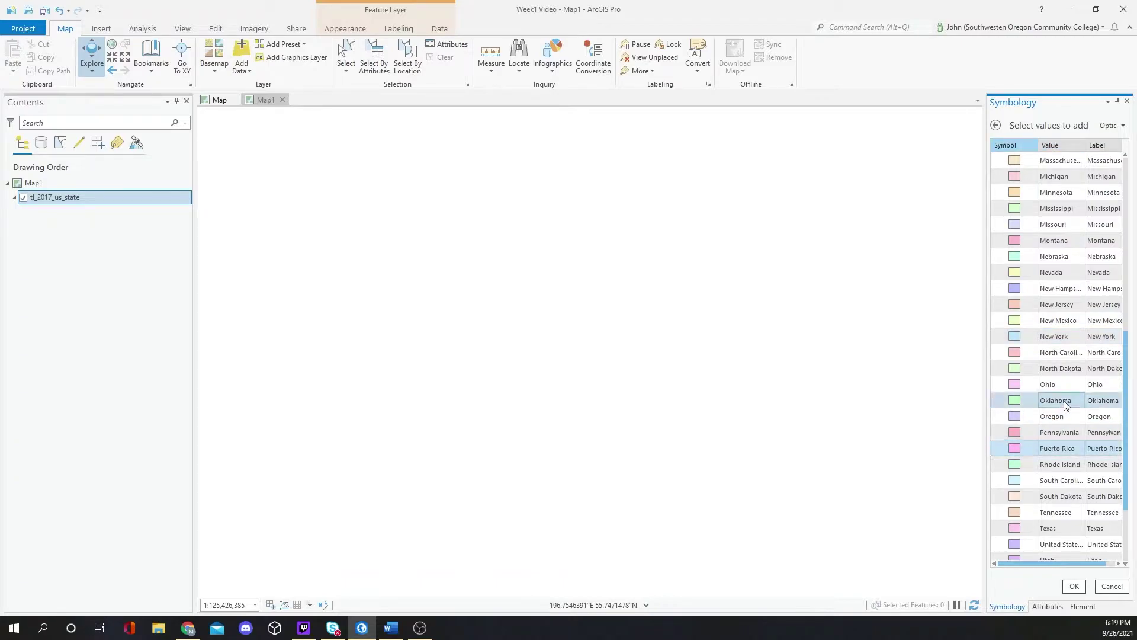
scroll(1064, 401, down, 2)
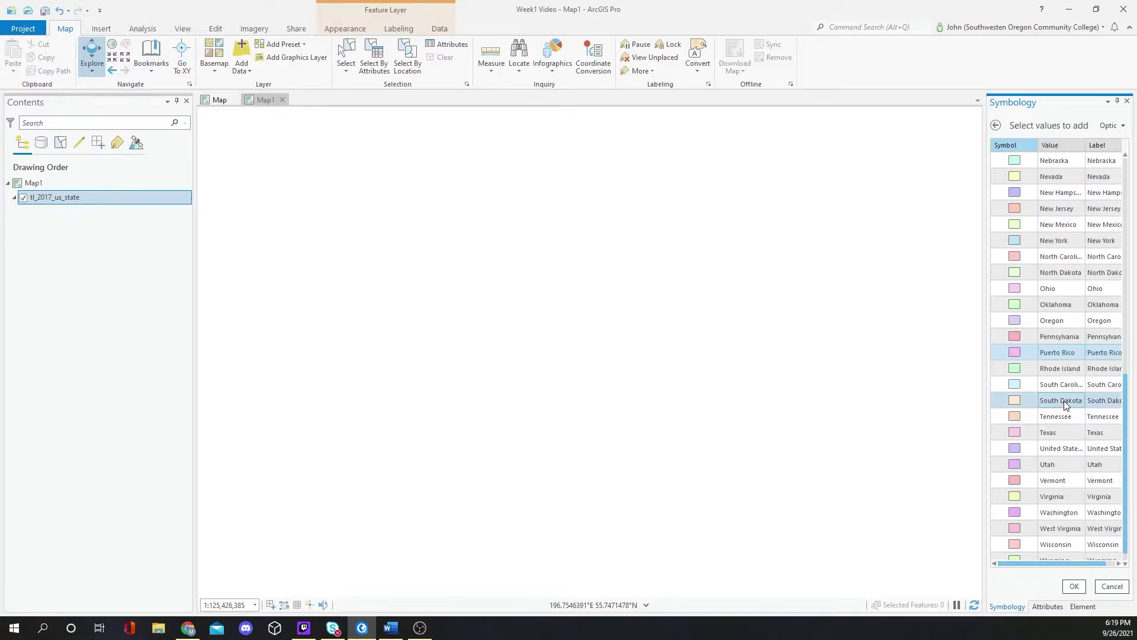
scroll(1064, 401, down, 1)
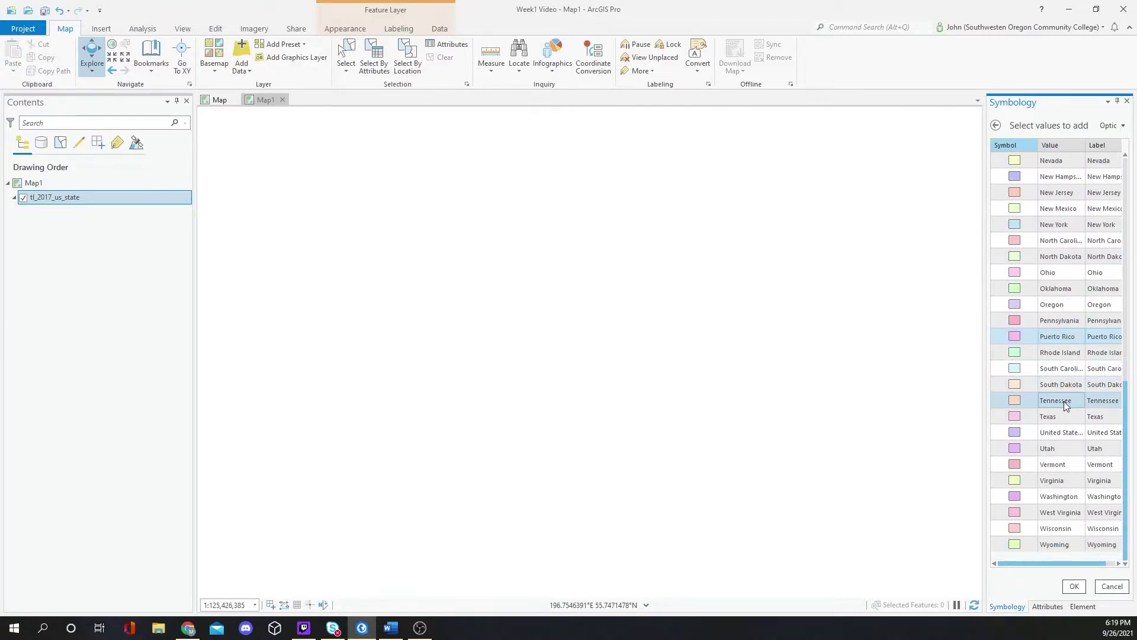
ctrl+click(1031, 431)
click(1072, 588)
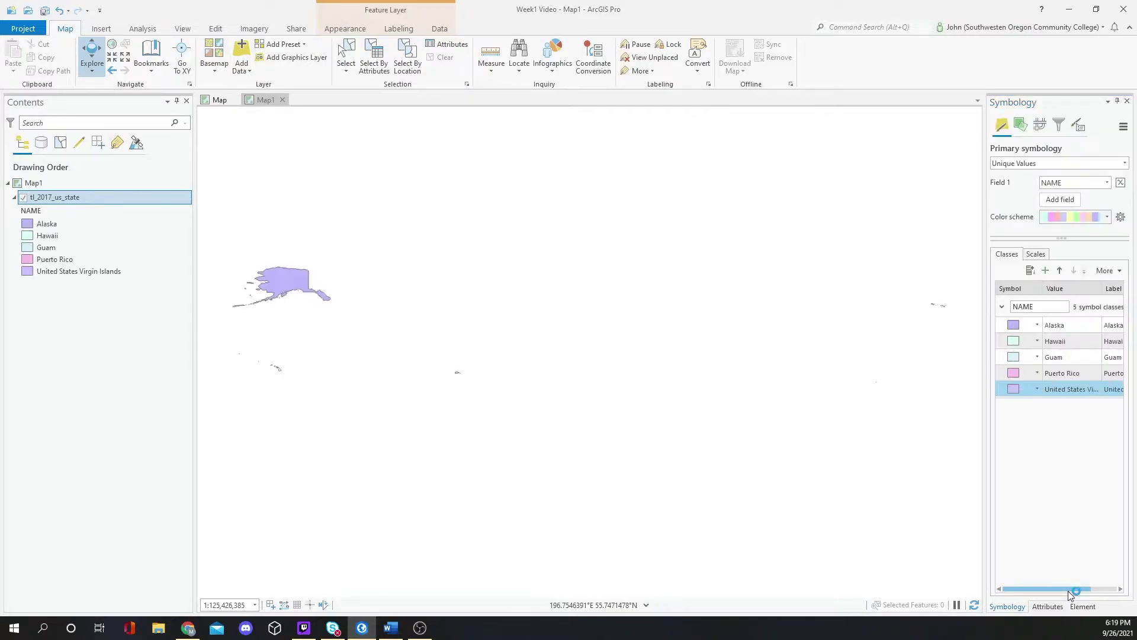
Set the Alaska class symbol's fill and outline to No color and apply the change
click(1012, 326)
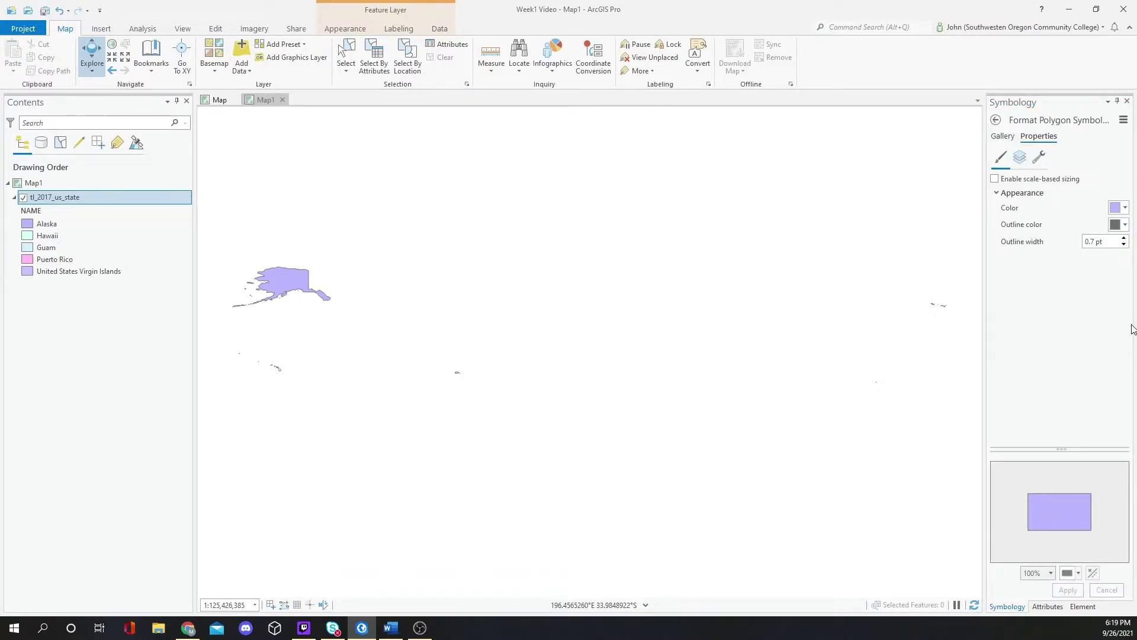
click(1126, 211)
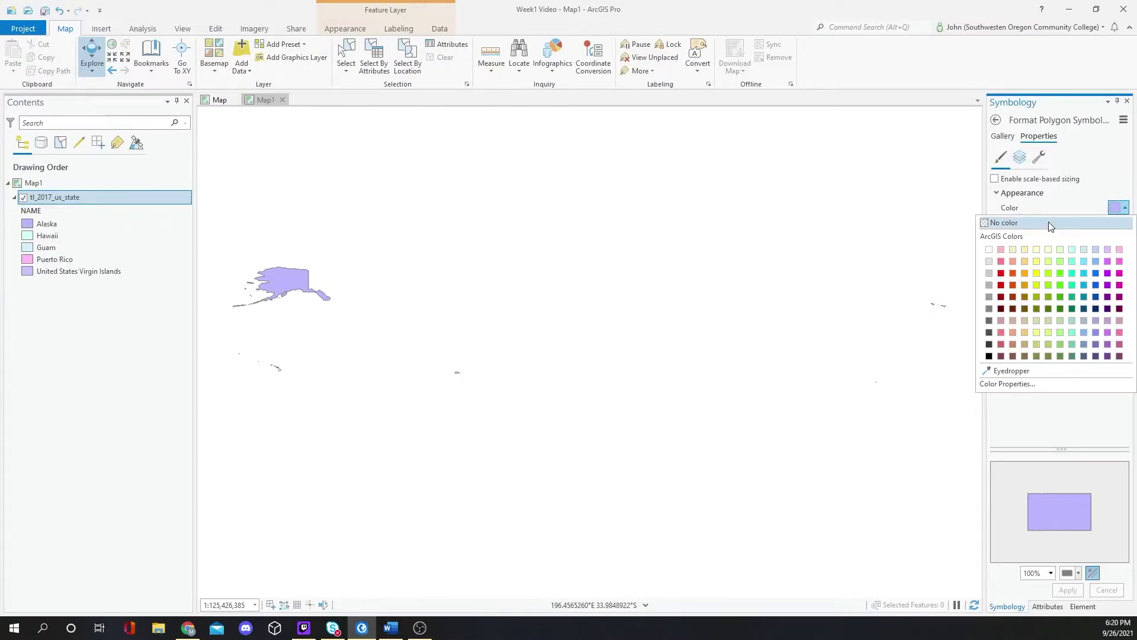
click(1050, 227)
click(1125, 225)
click(1060, 240)
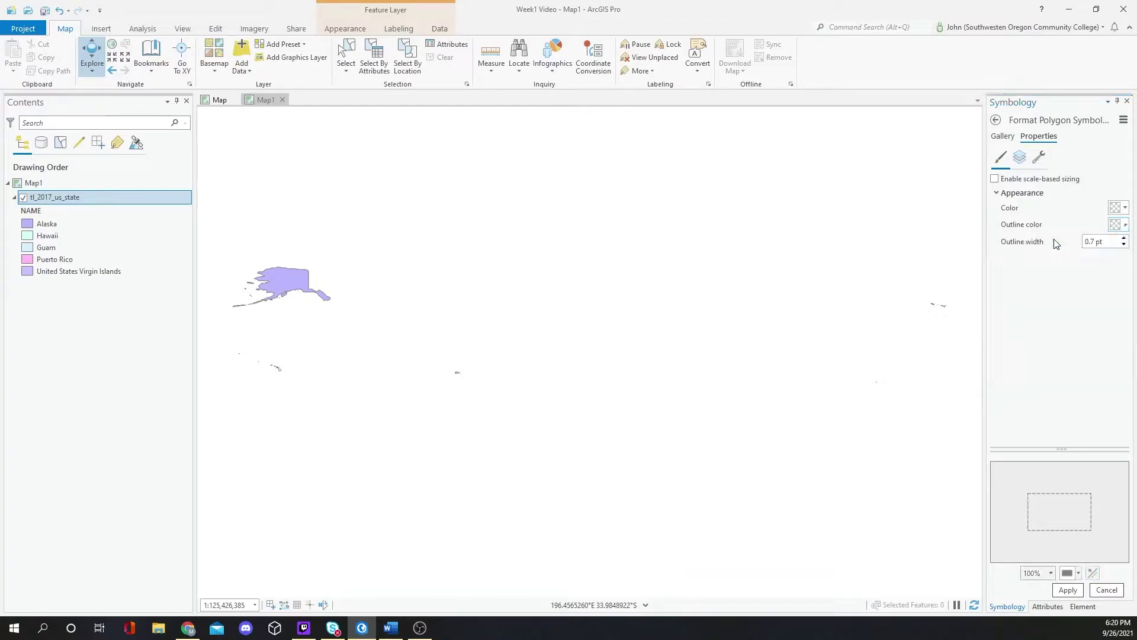
click(1067, 589)
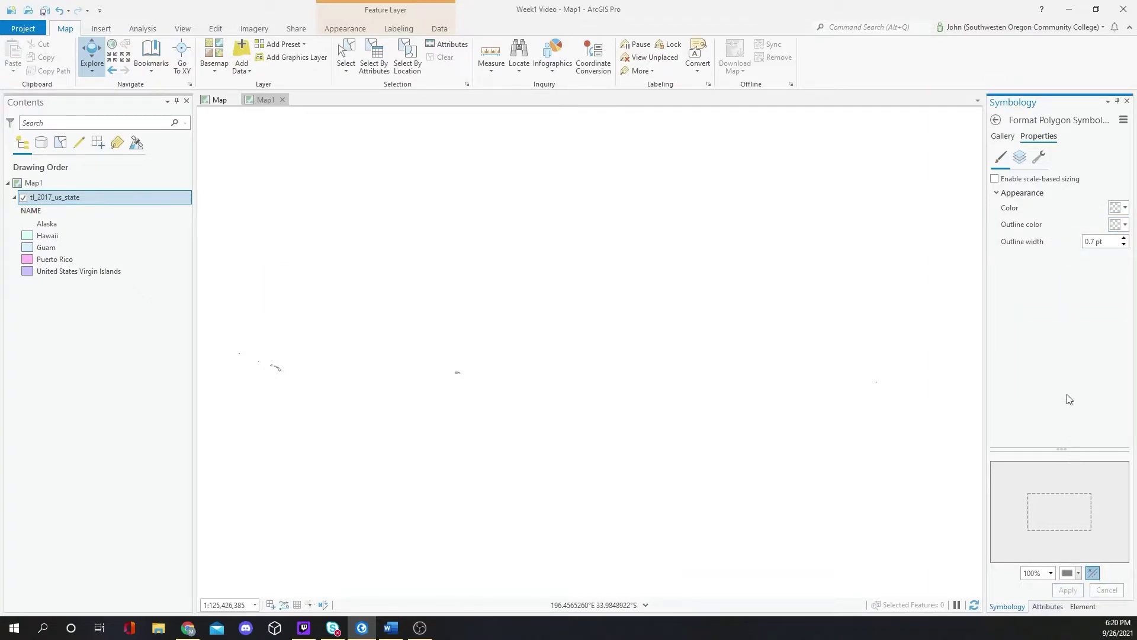
click(996, 121)
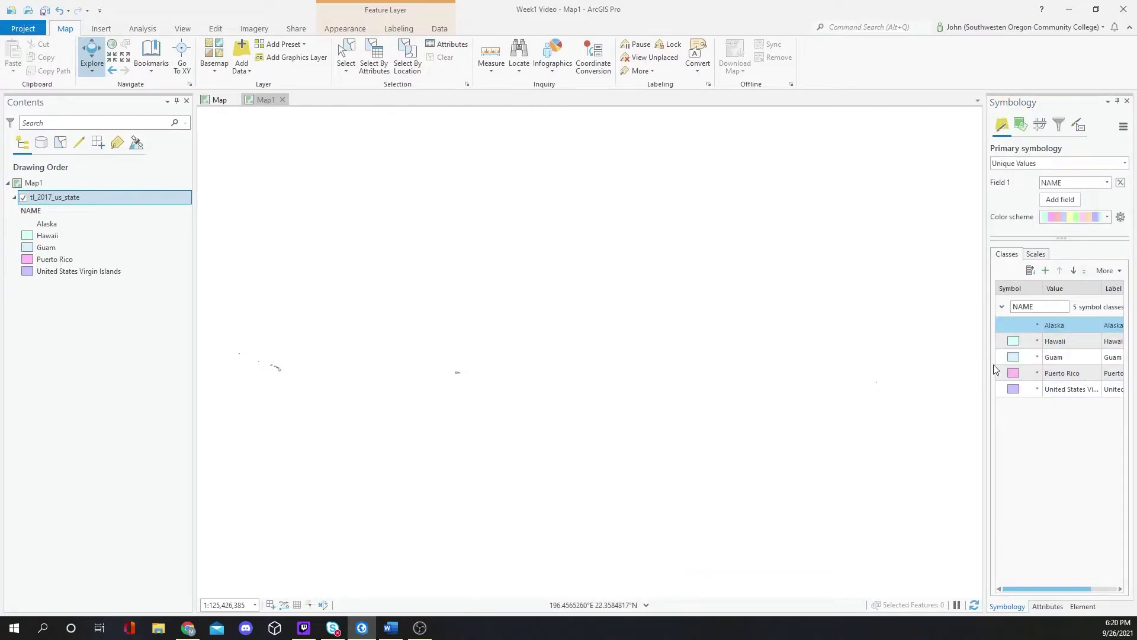
Give the Hawaii class symbol No color for both its fill and its outline
click(1012, 342)
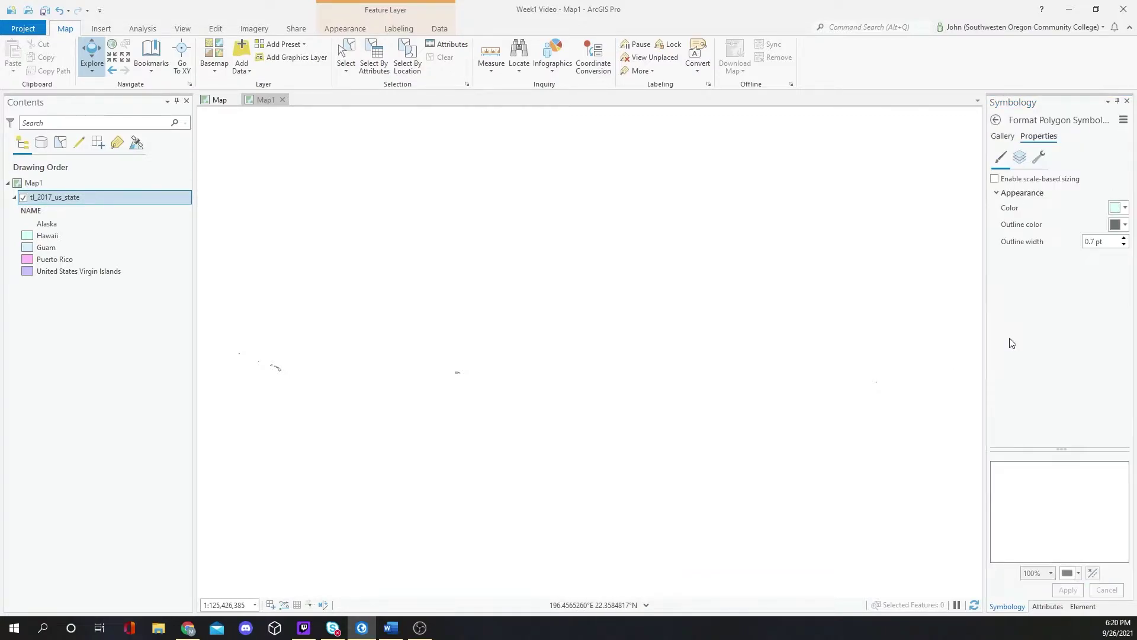
click(1125, 207)
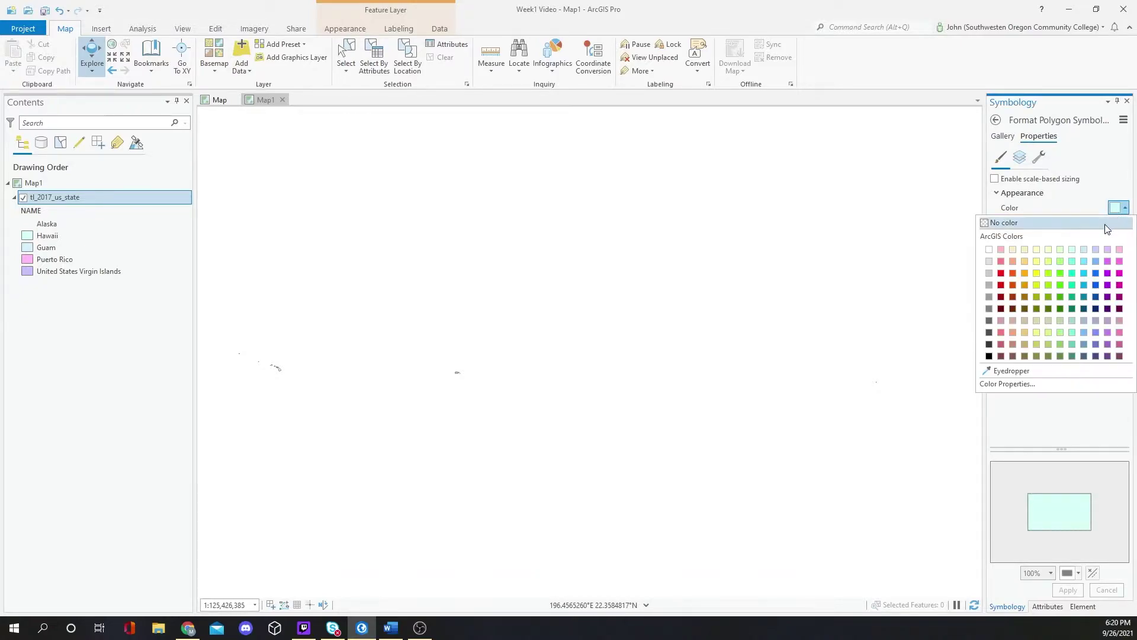
click(1010, 226)
click(1123, 229)
click(1010, 242)
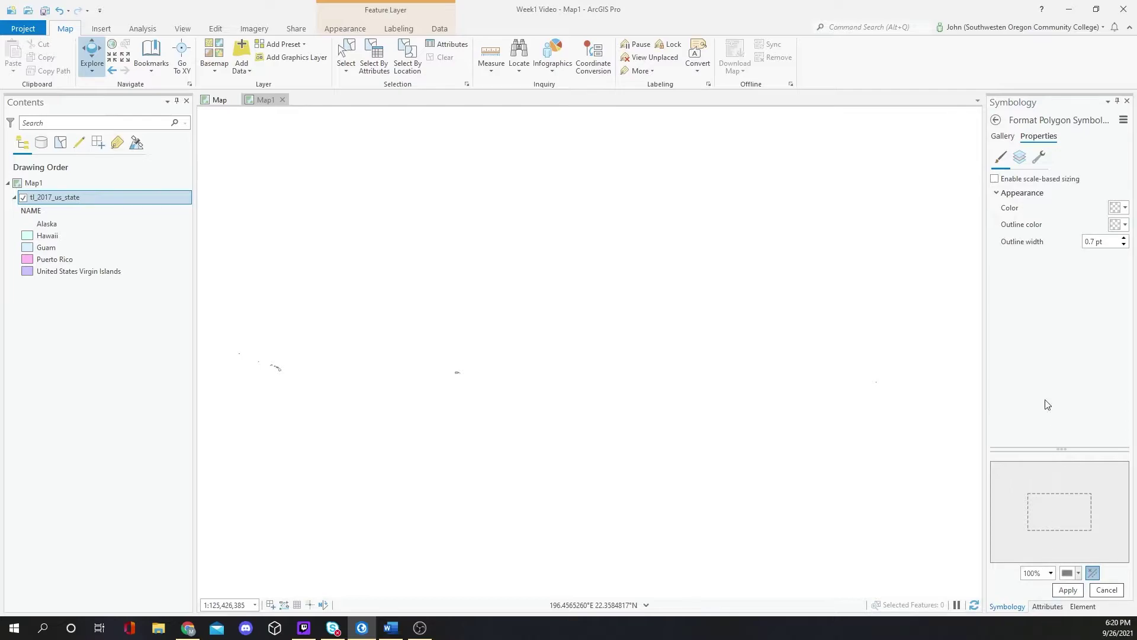
click(1068, 593)
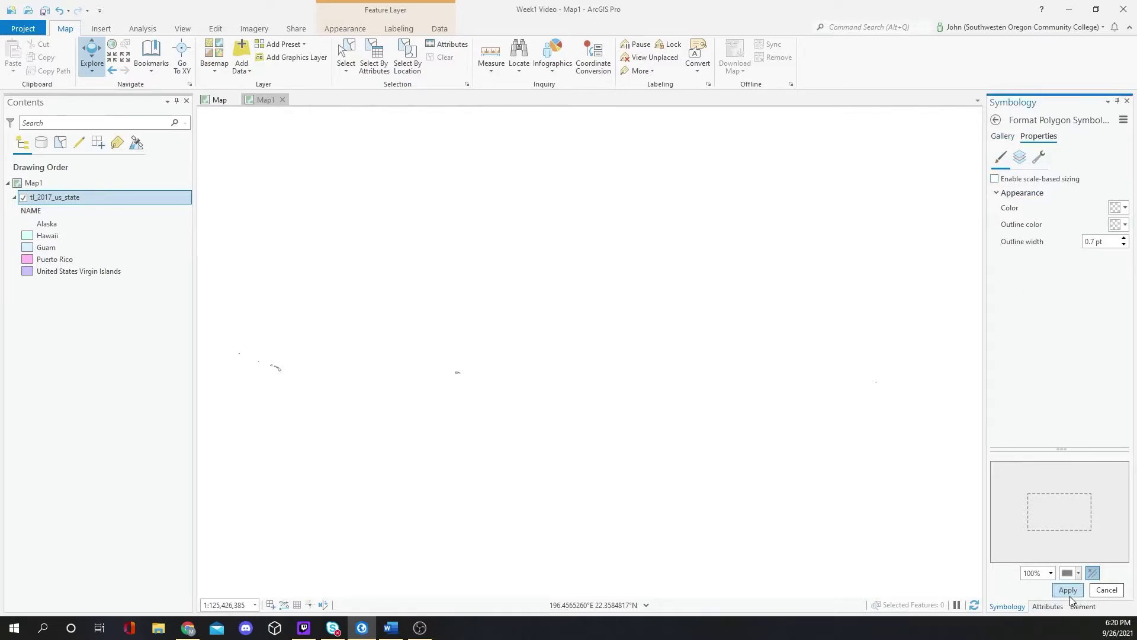
click(995, 120)
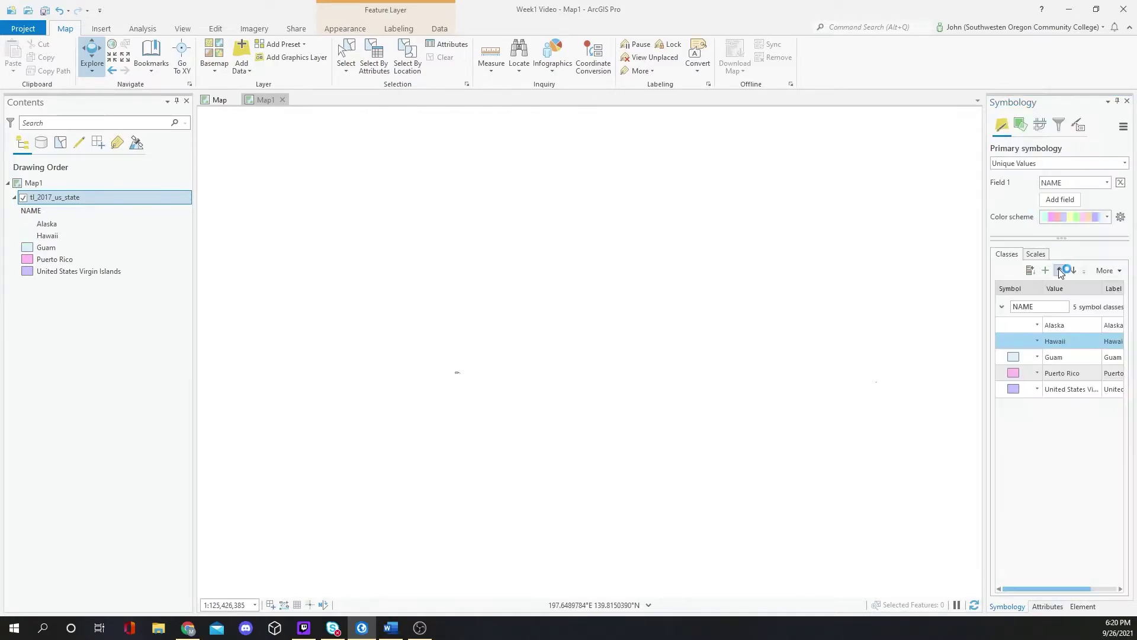
Set the Guam class symbol's fill and outline to No color and apply it
click(1014, 359)
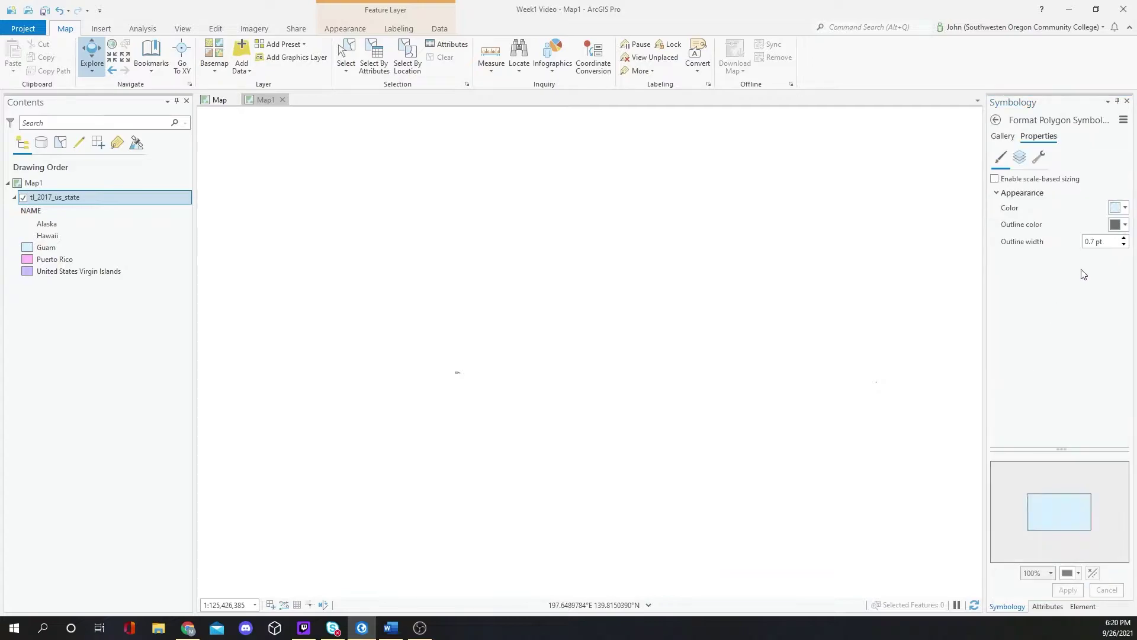
click(1125, 207)
click(1064, 229)
click(1125, 224)
click(1041, 239)
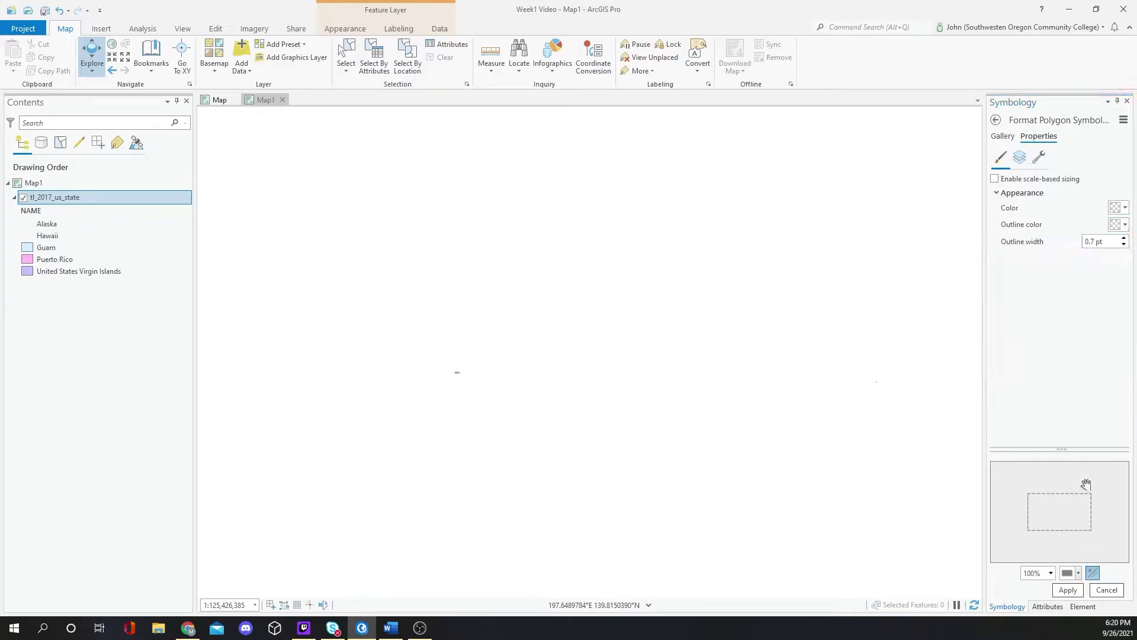
click(1069, 591)
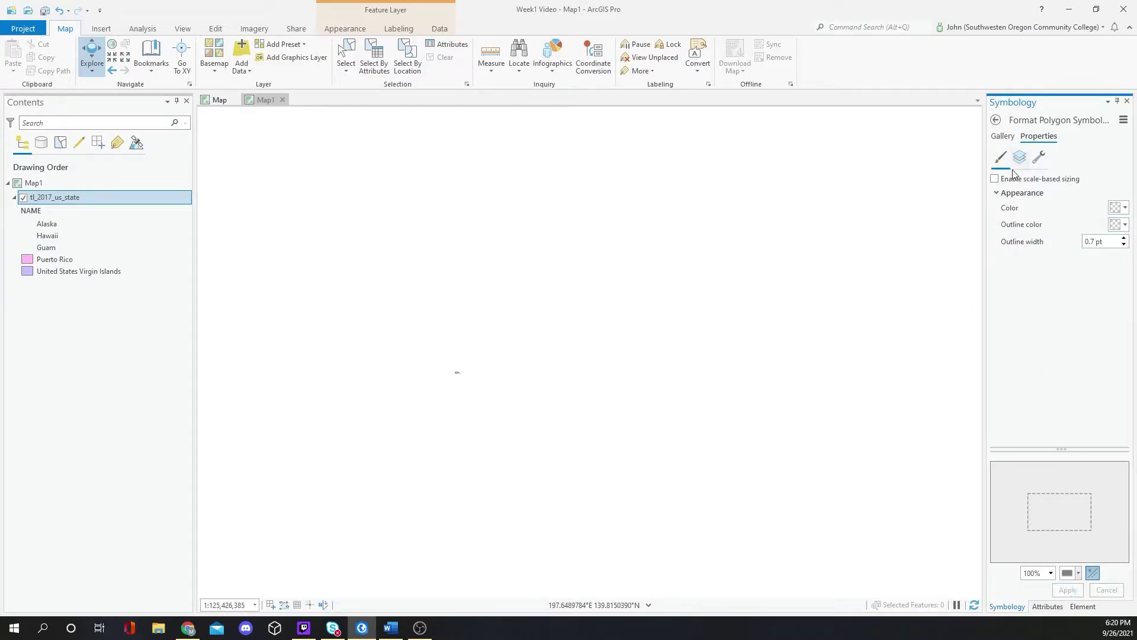
click(996, 121)
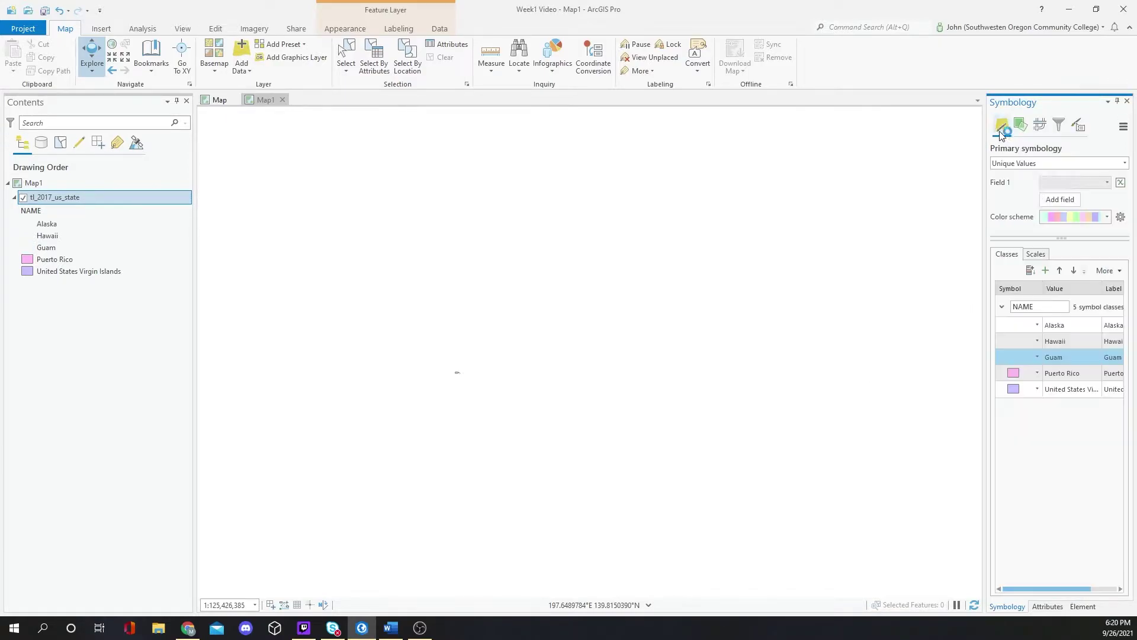
Set both the fill and the outline of the Puerto Rico class symbol to No color
click(1013, 376)
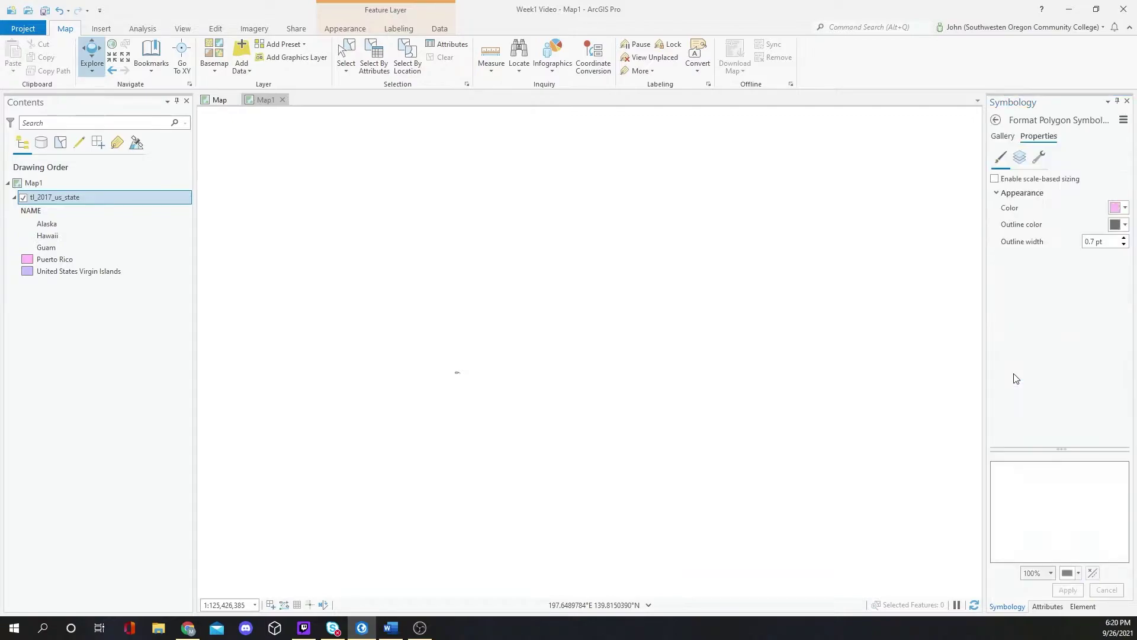
click(1125, 210)
click(1117, 223)
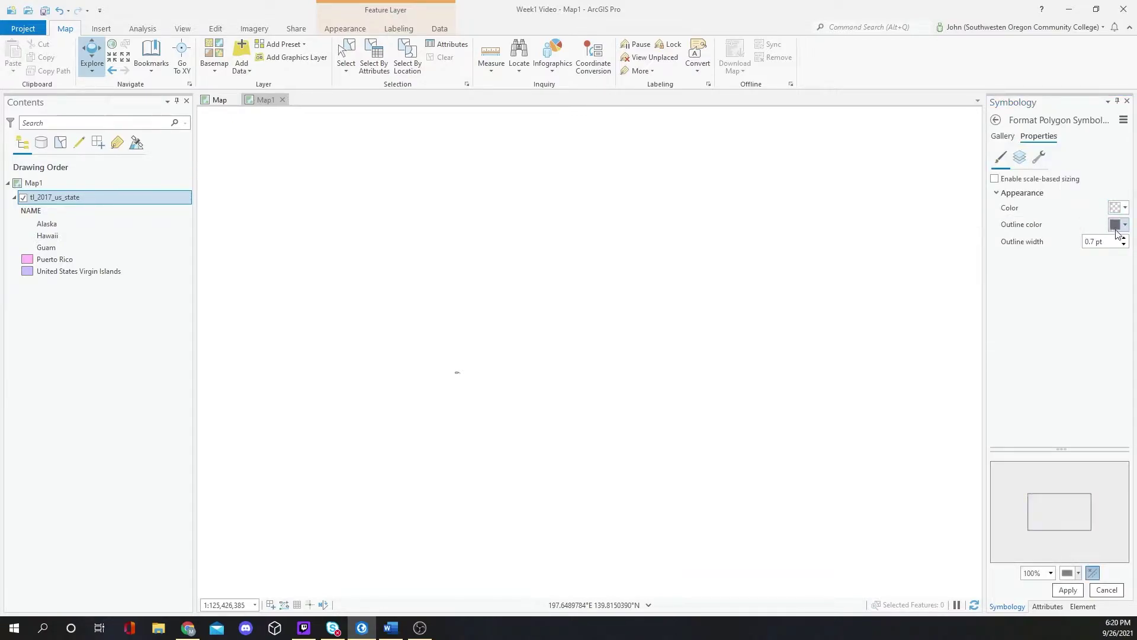
click(1126, 227)
click(1070, 244)
click(1066, 589)
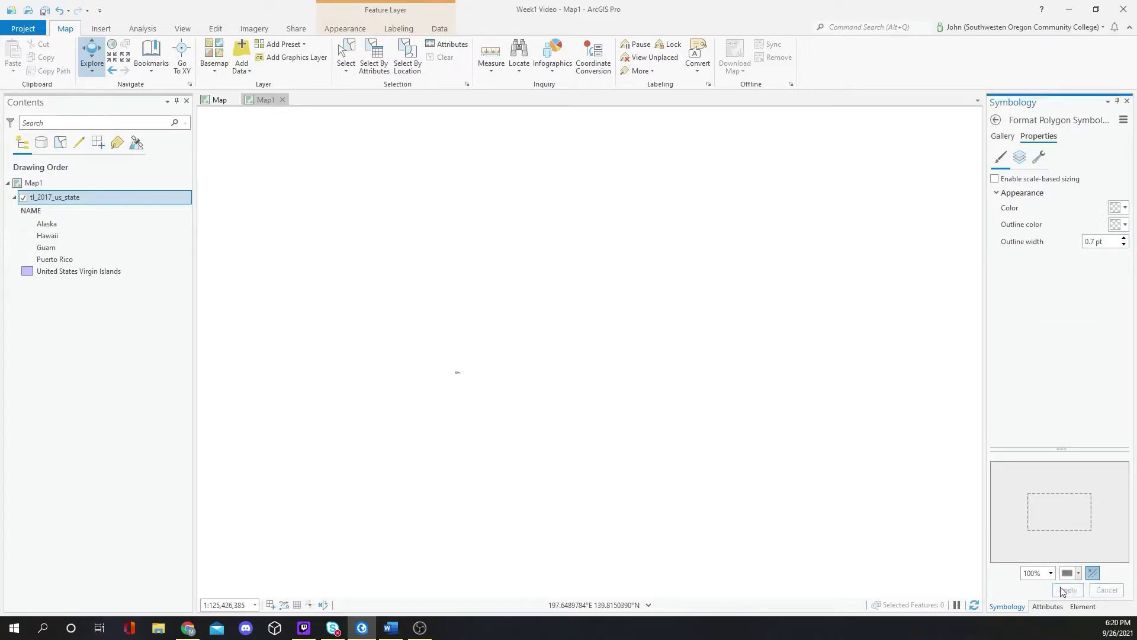
click(995, 121)
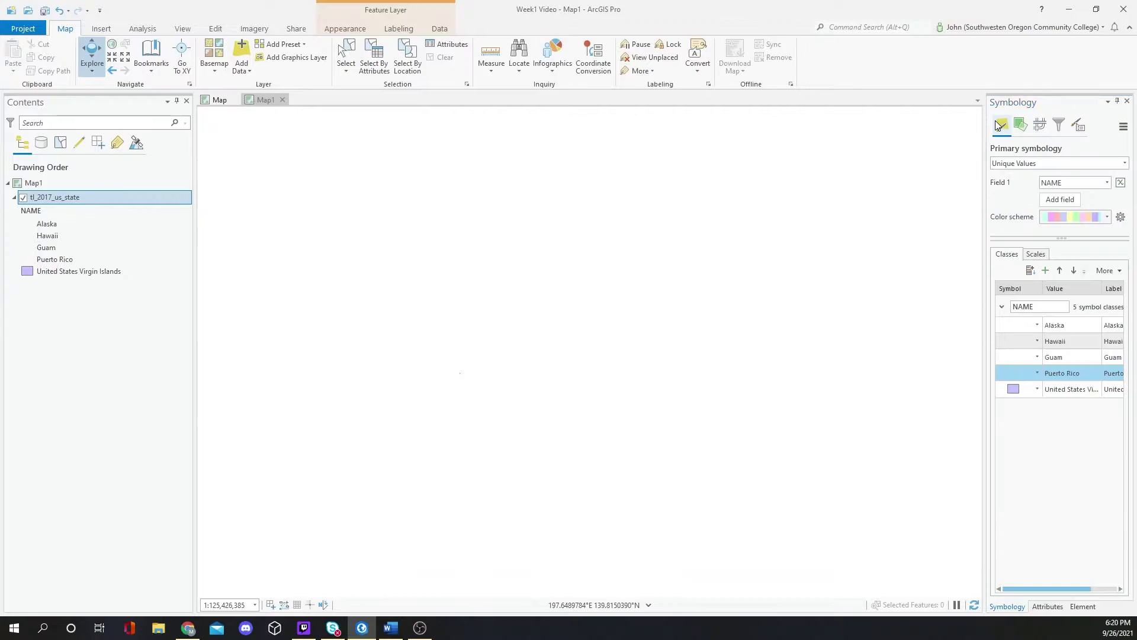
Set the United States Virgin Islands class symbol's fill and outline to No color and apply the change
click(1012, 390)
click(1124, 208)
click(1071, 230)
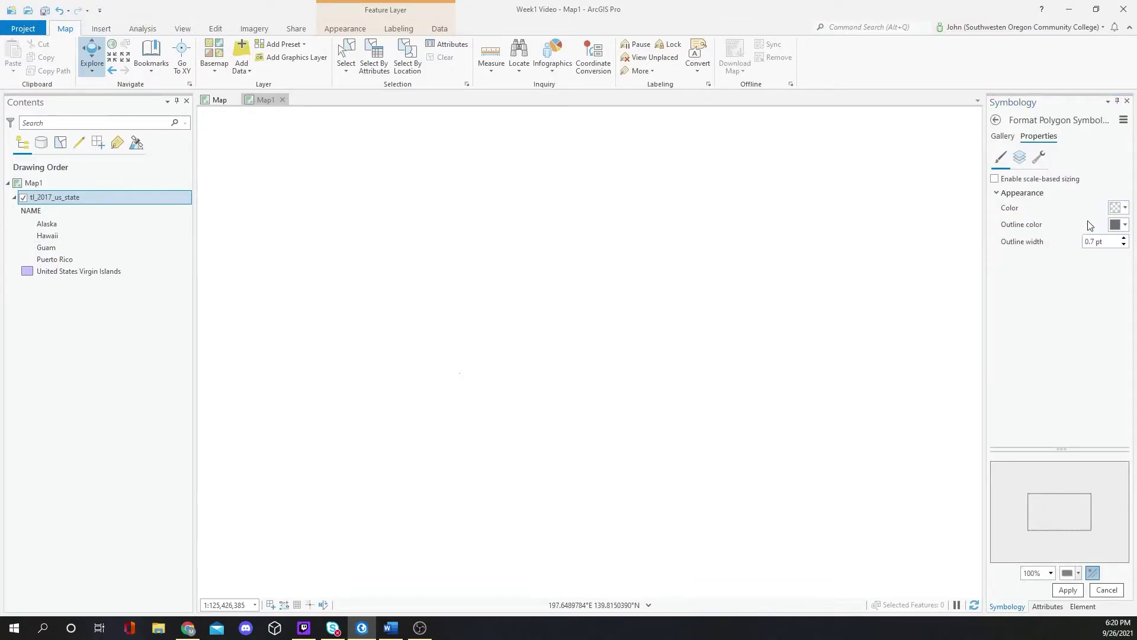
click(1124, 227)
click(1064, 240)
click(1068, 590)
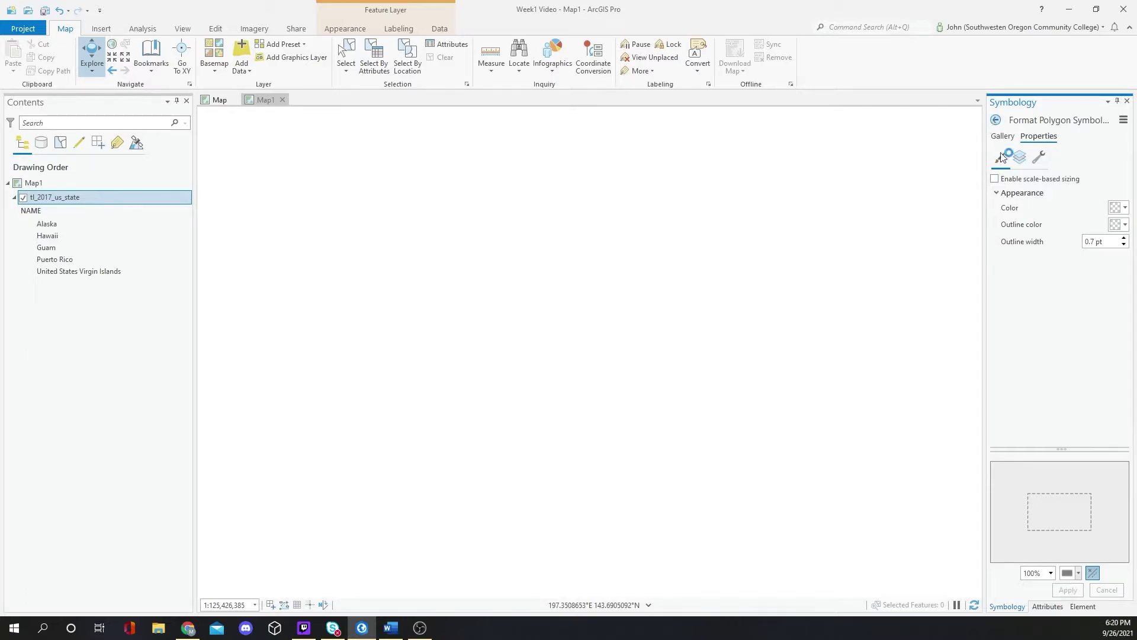
click(996, 120)
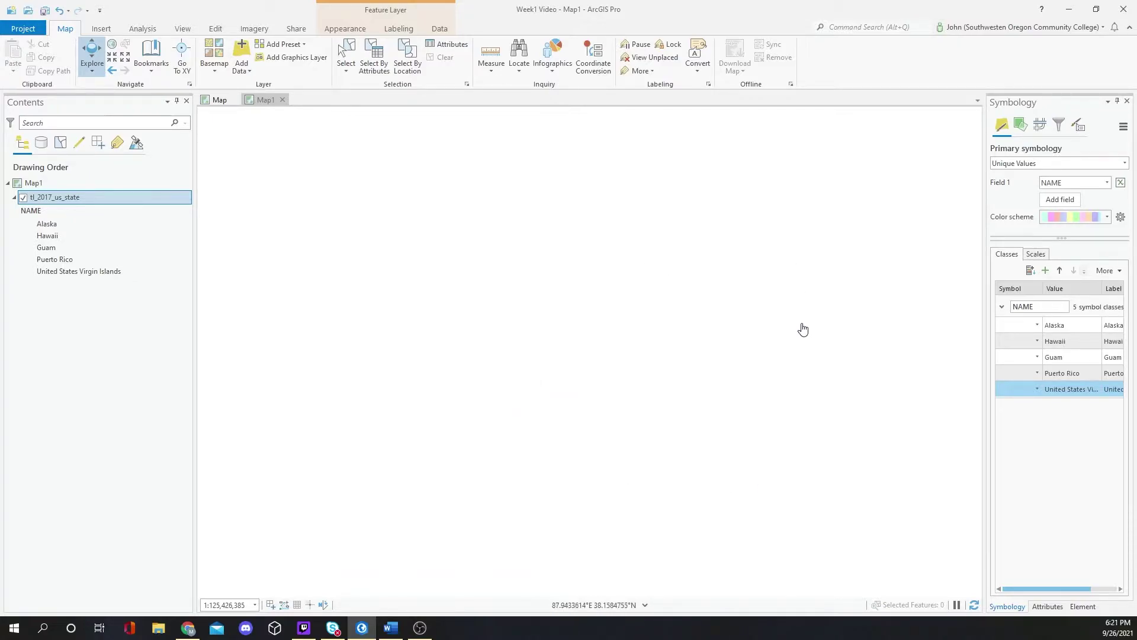
Show all other values in the tl_2017_us_state symbology so the remaining states are drawn
click(1106, 271)
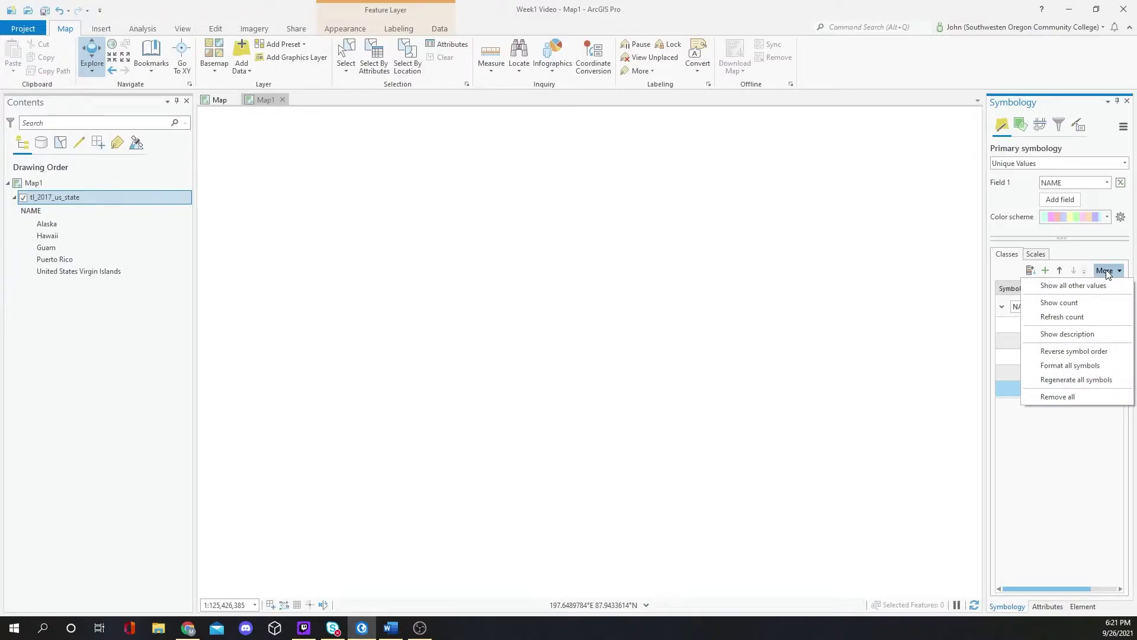
click(1078, 287)
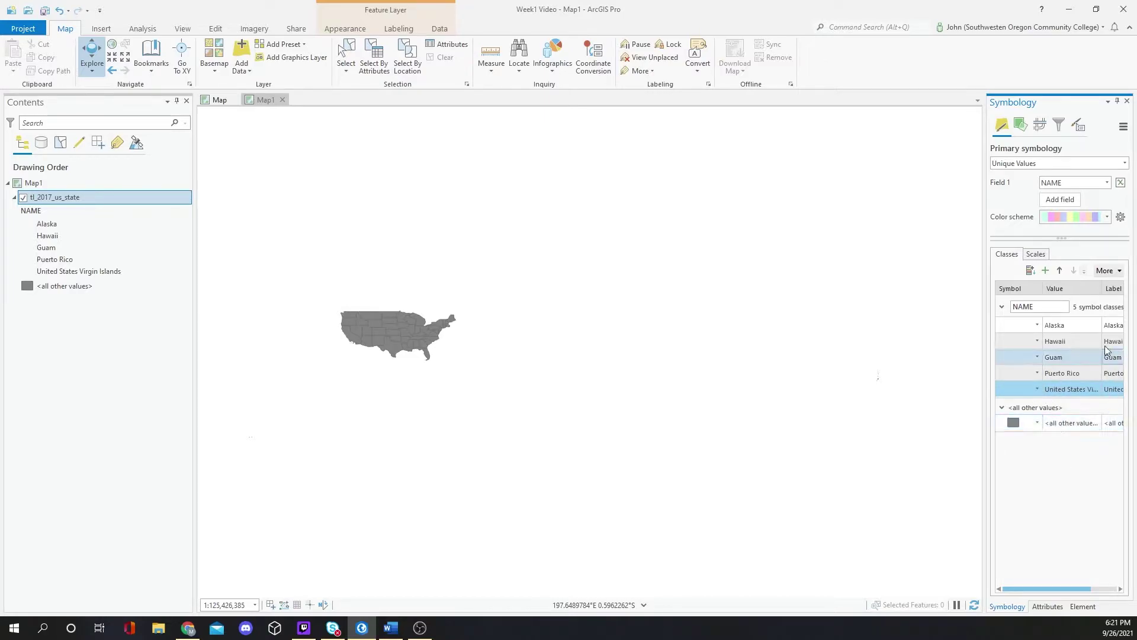
Add Oregon as its own class in the tl_2017_us_state unique-value symbology
click(1044, 271)
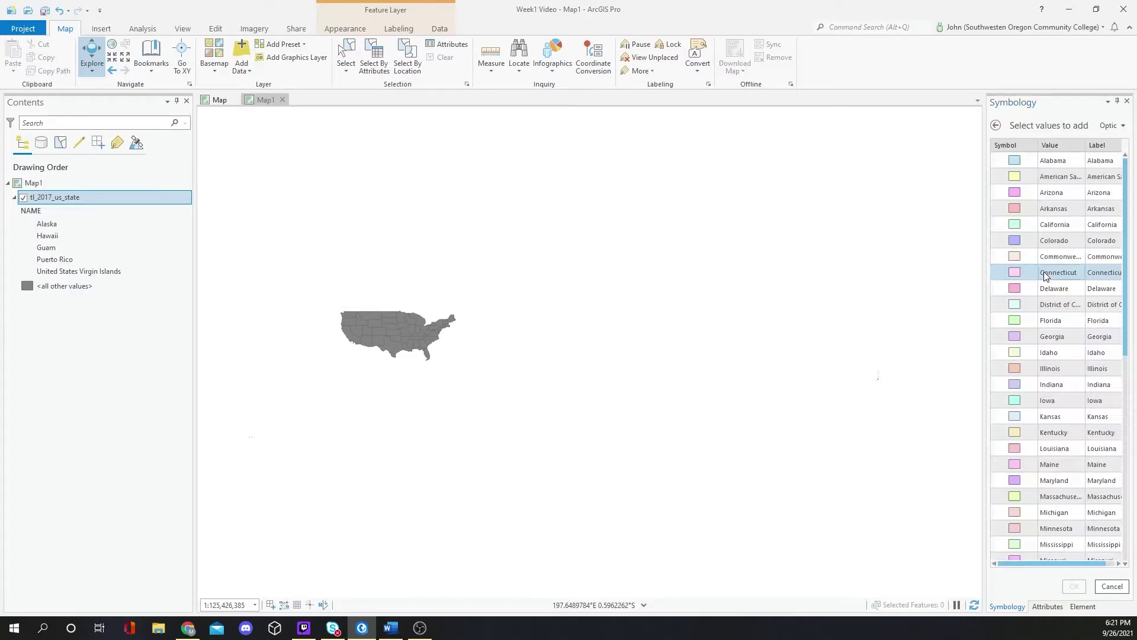
scroll(1048, 350, down, 5)
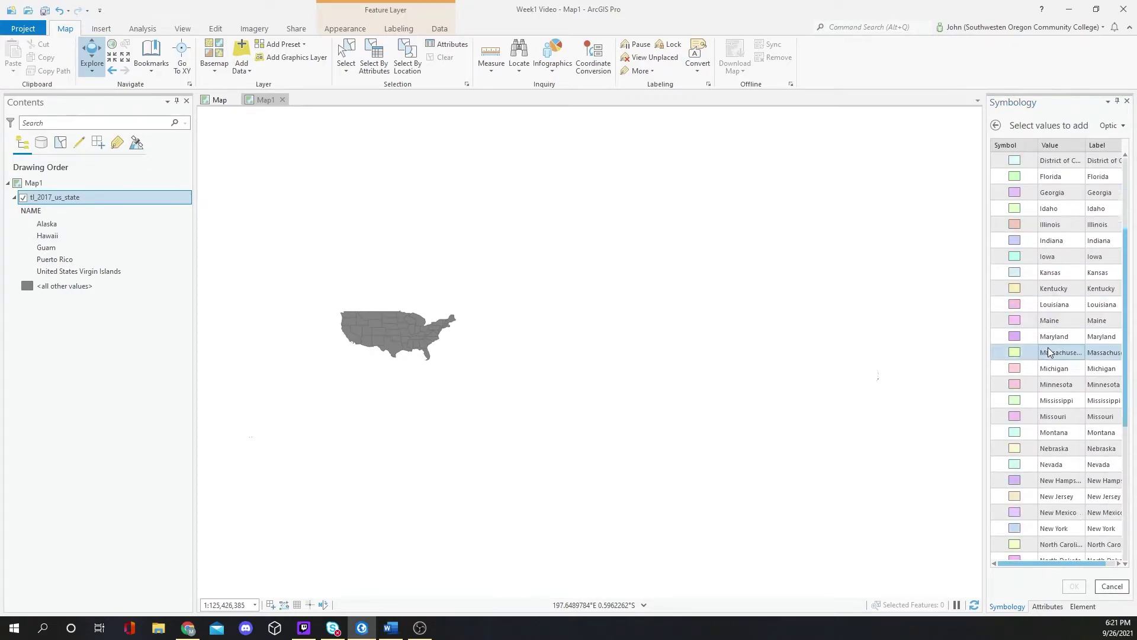
click(1028, 512)
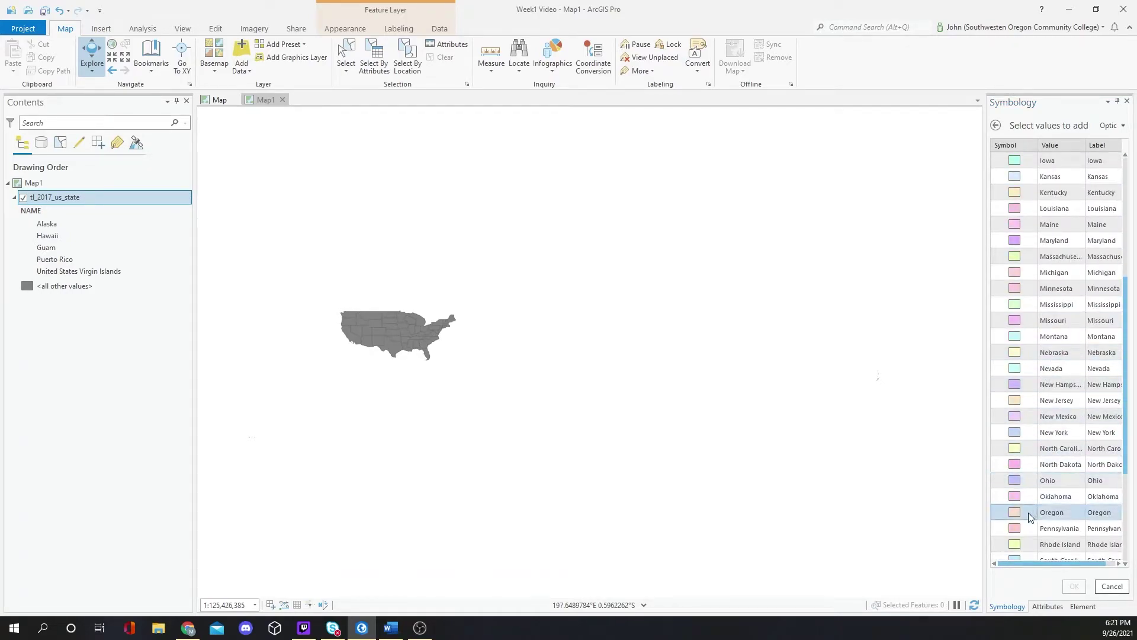
click(1074, 586)
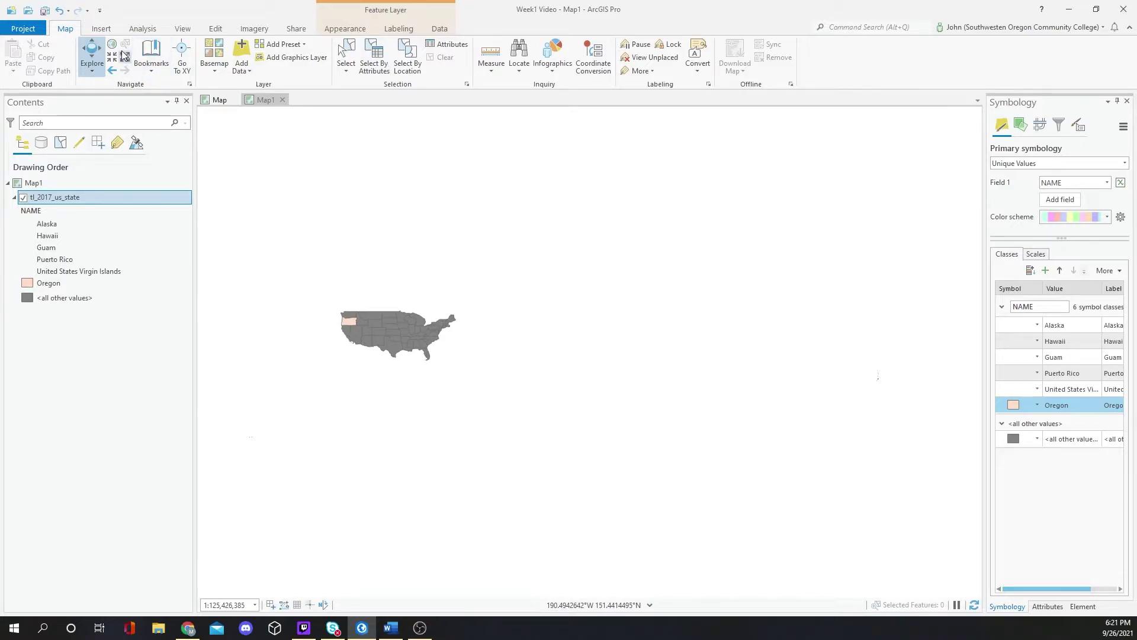
Set the fill of the all other values symbol to light green and apply it to the states
scroll(358, 336, up, 2)
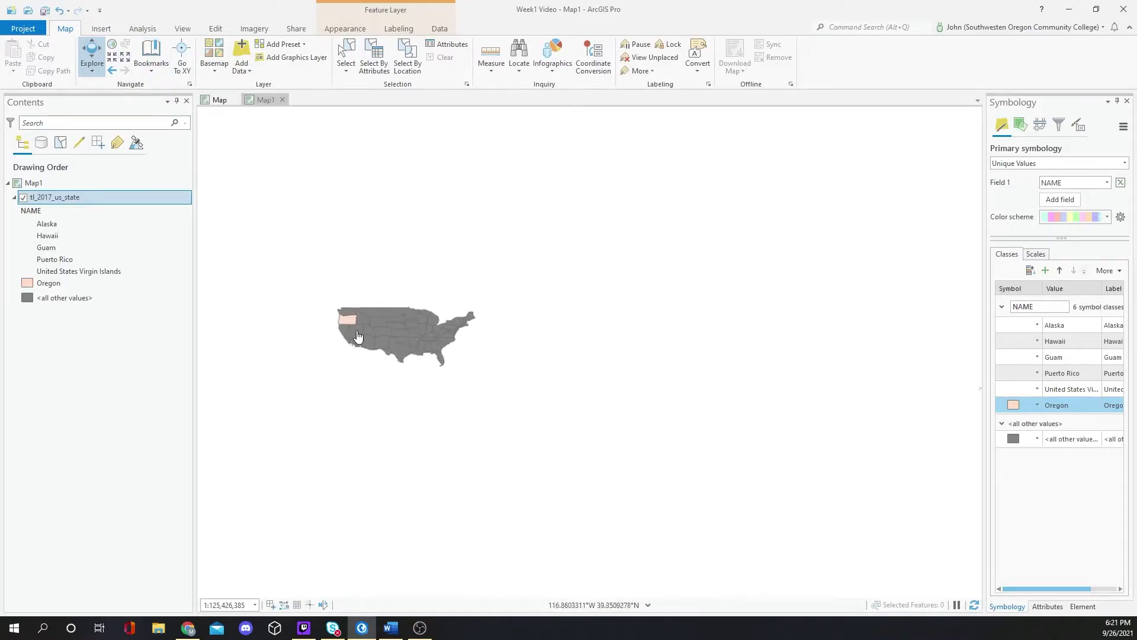
scroll(362, 332, up, 3)
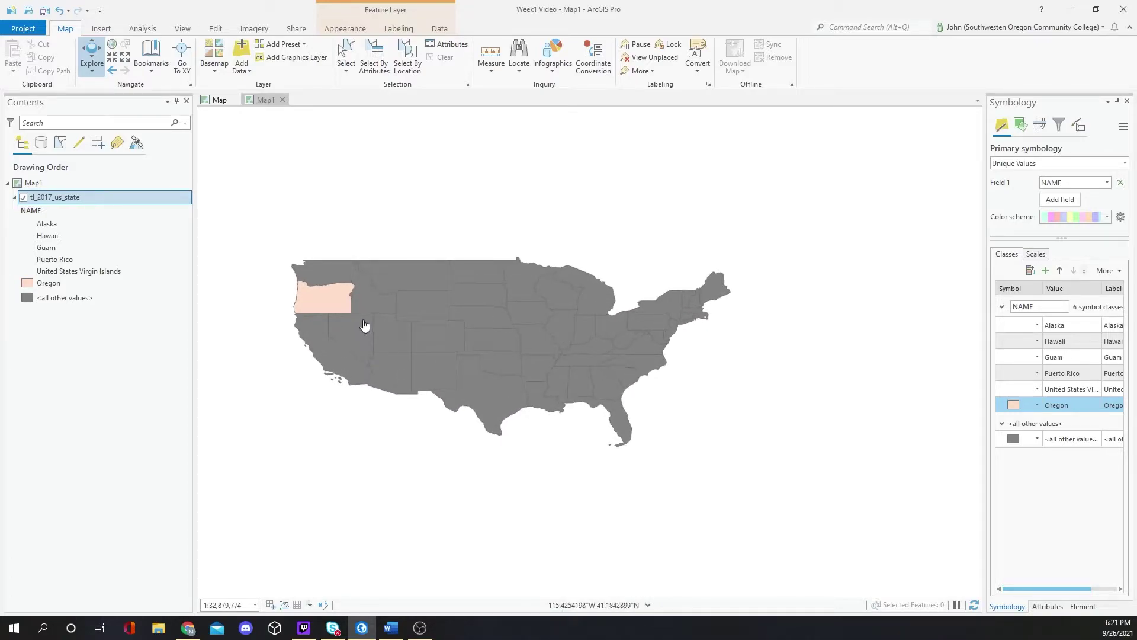
scroll(364, 325, up, 2)
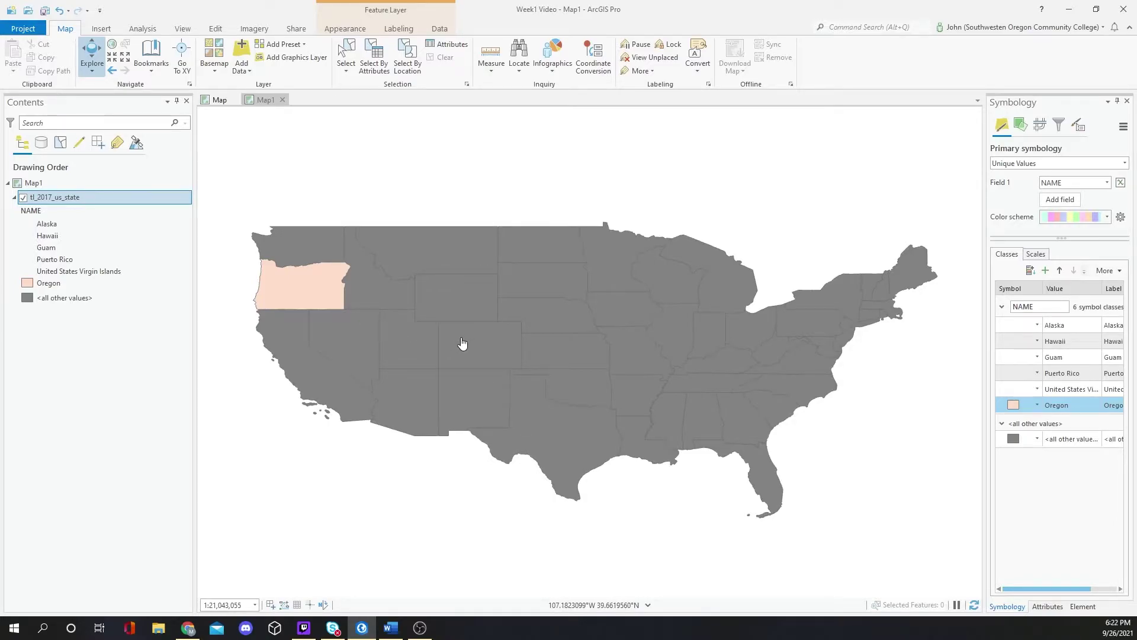
drag(463, 344, 469, 334)
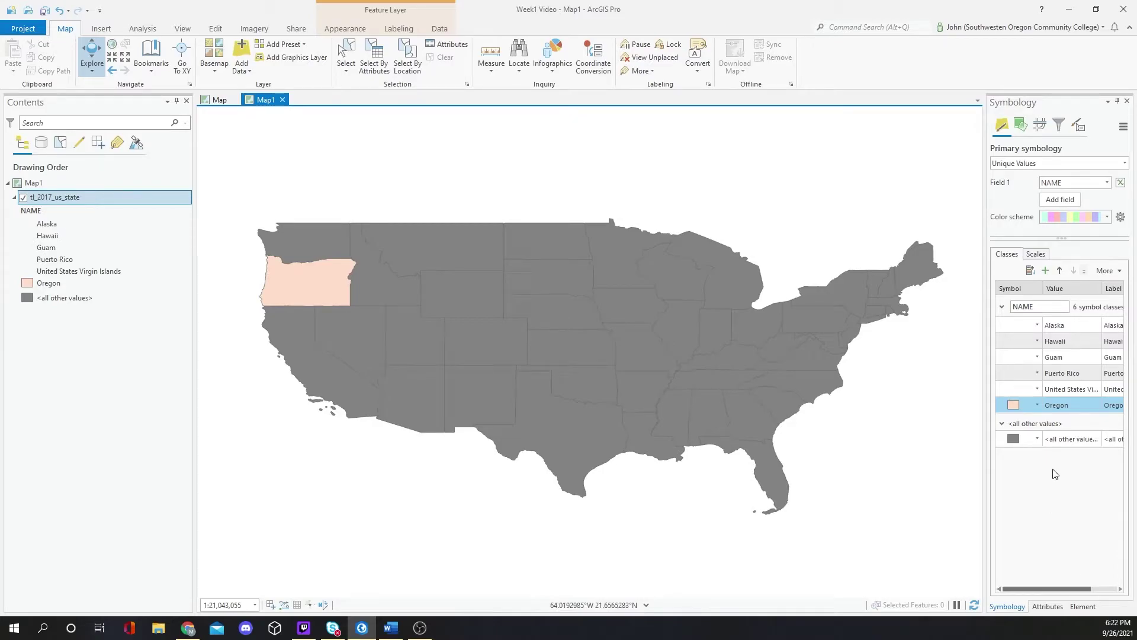
click(1018, 437)
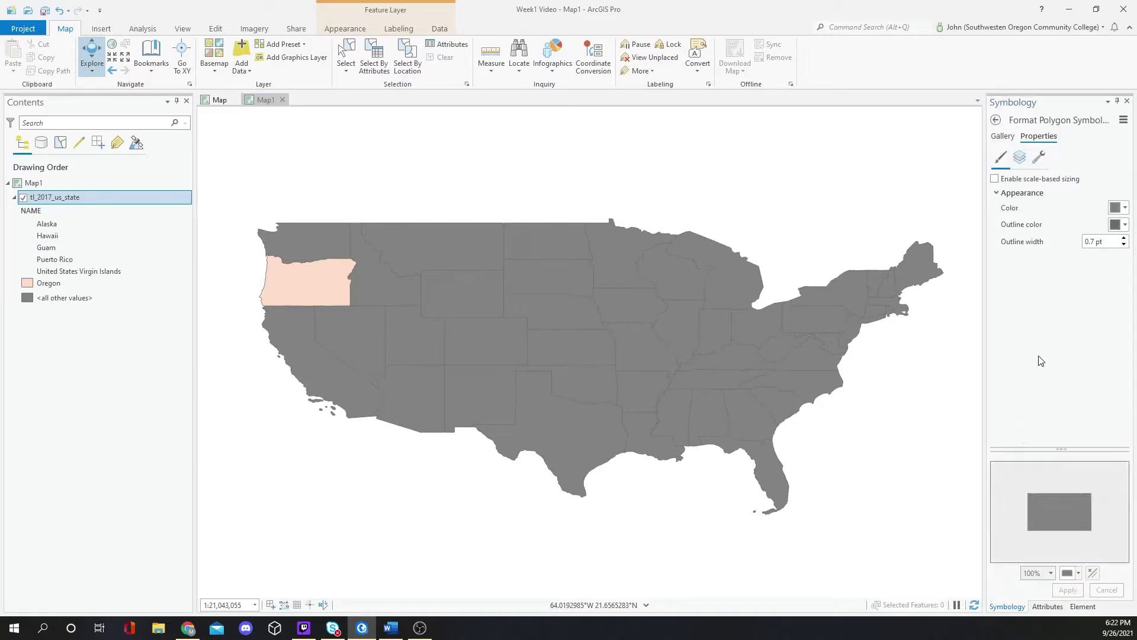
click(1117, 208)
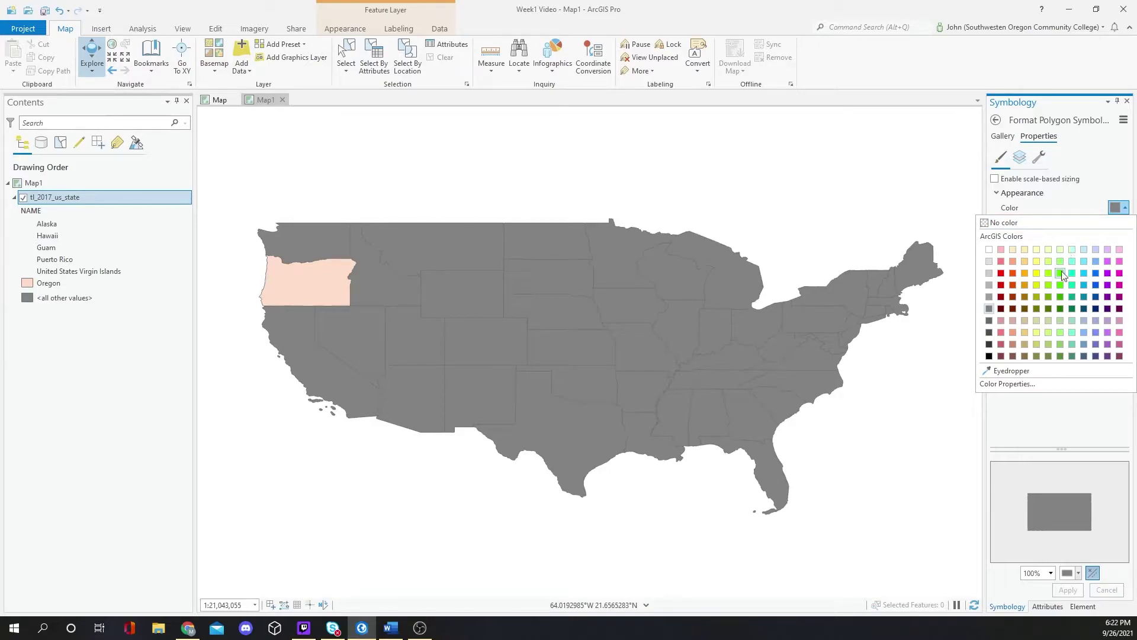
click(1061, 248)
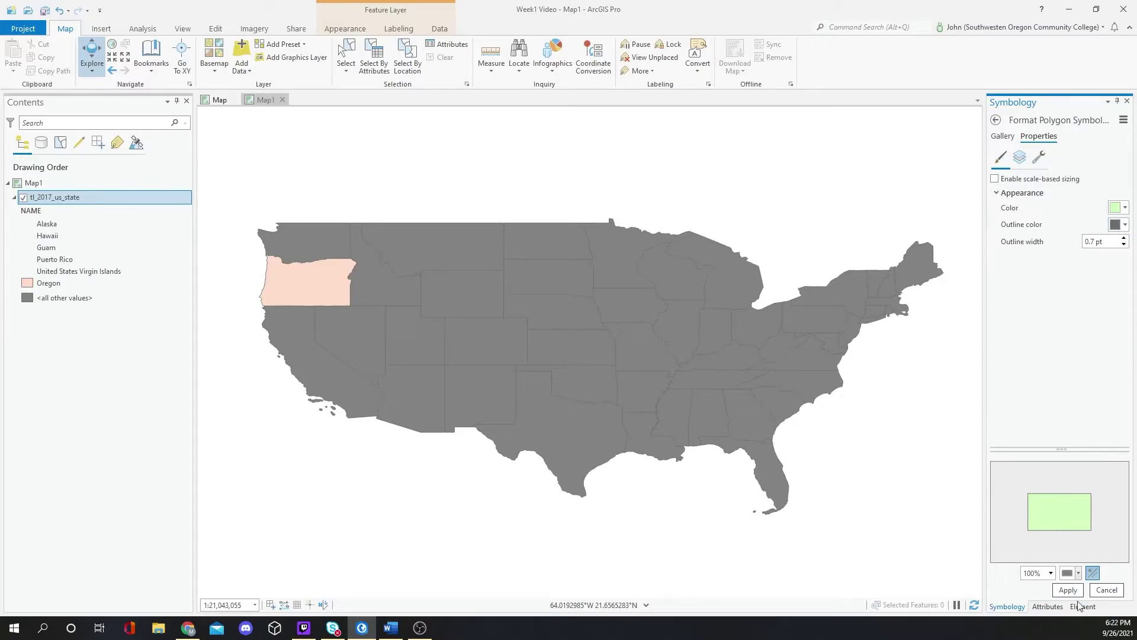
click(1061, 594)
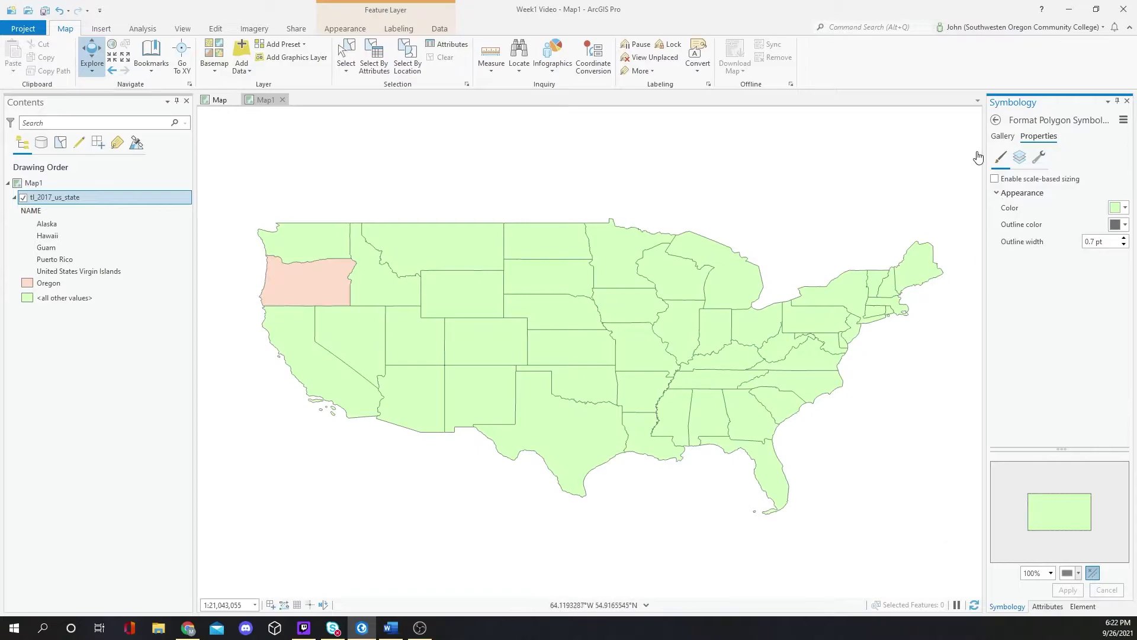
click(996, 120)
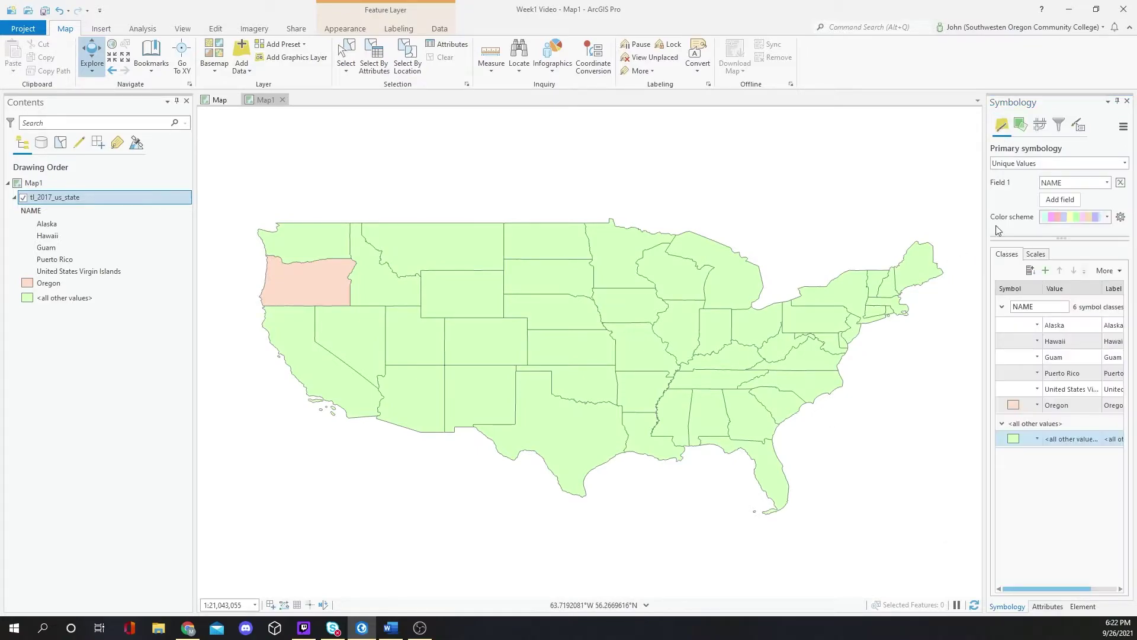
Set the Oregon class symbol's fill to red and apply it so the state stands out
click(1012, 405)
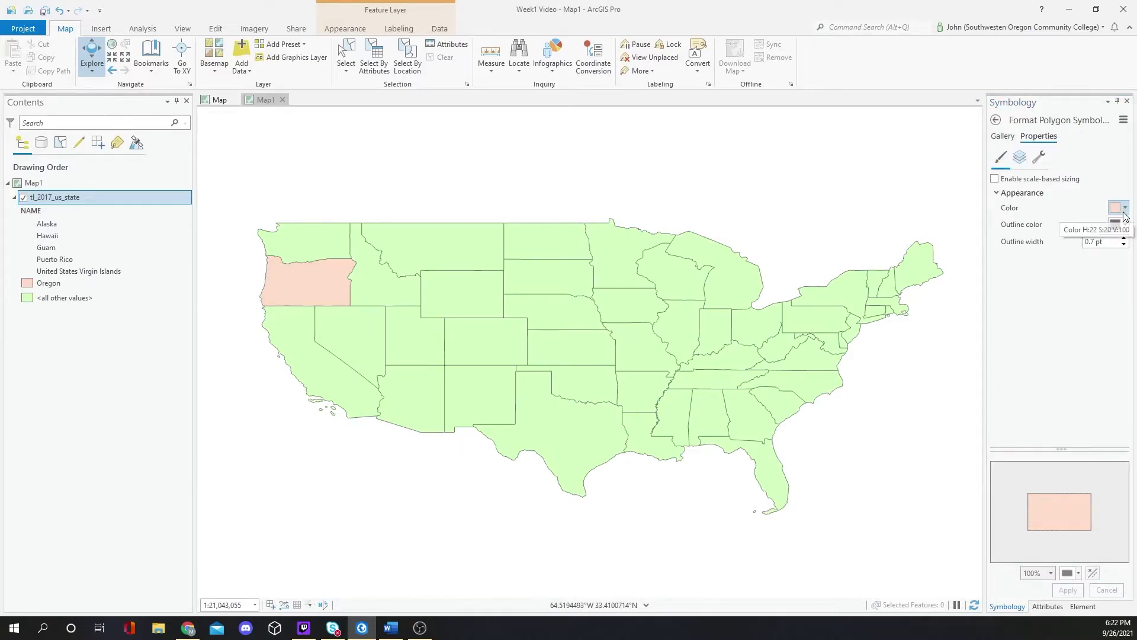
click(1125, 209)
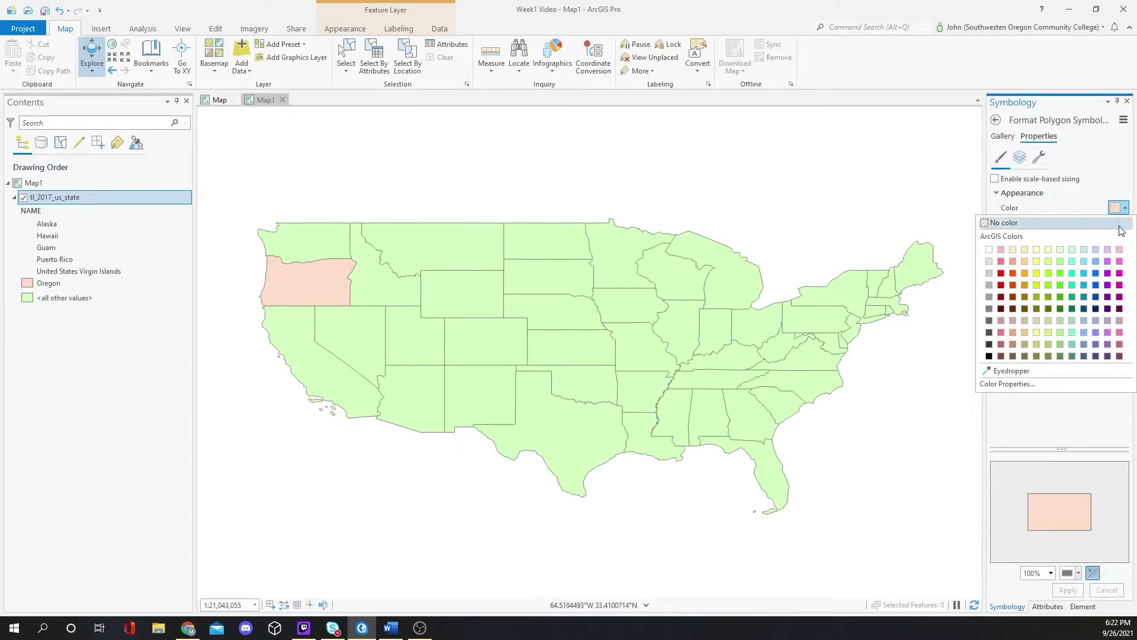
click(1014, 286)
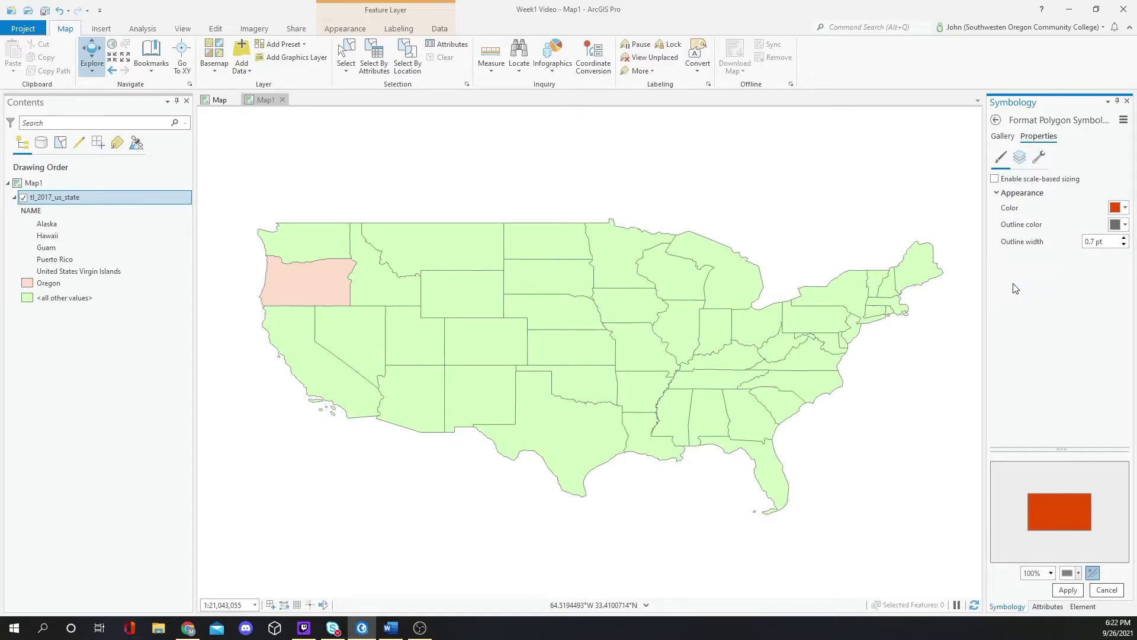
click(1057, 594)
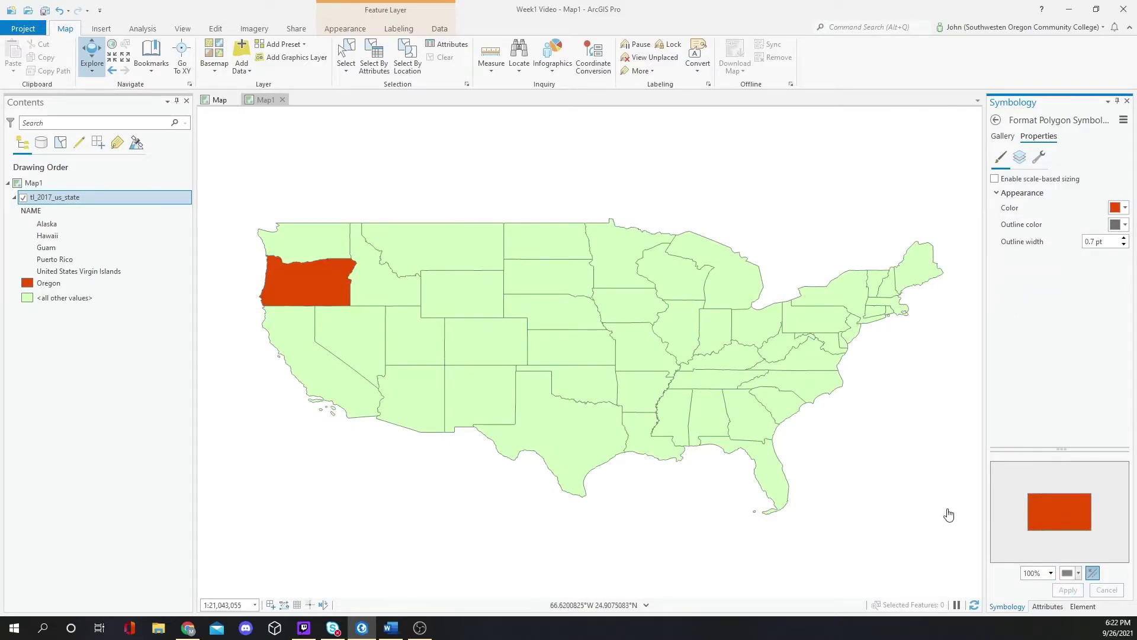
click(1125, 209)
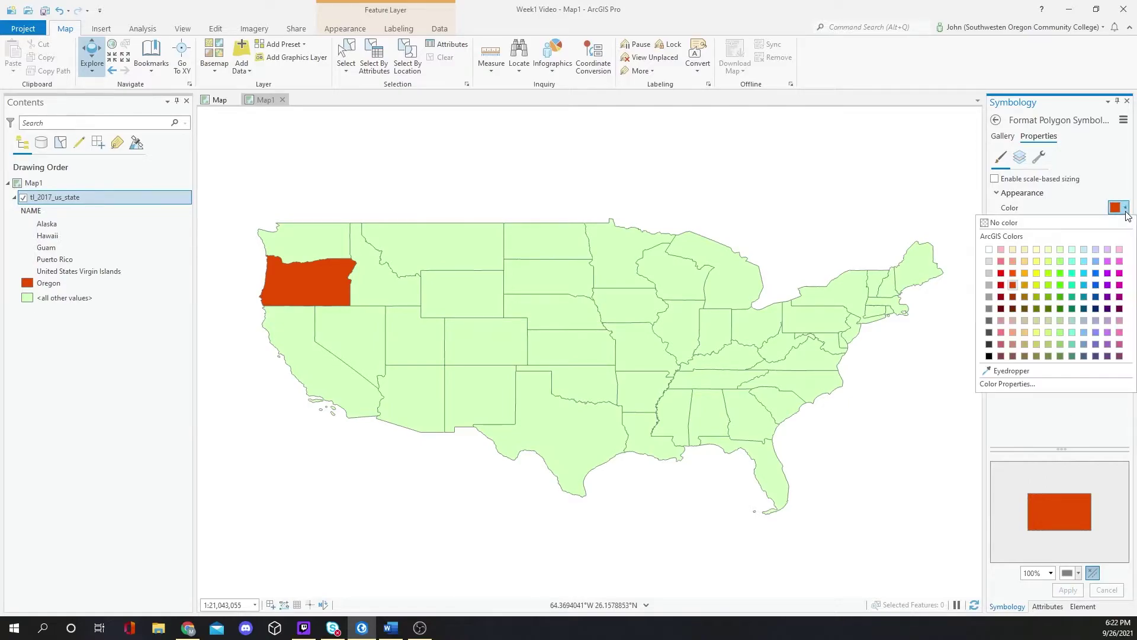
click(1001, 286)
click(1066, 589)
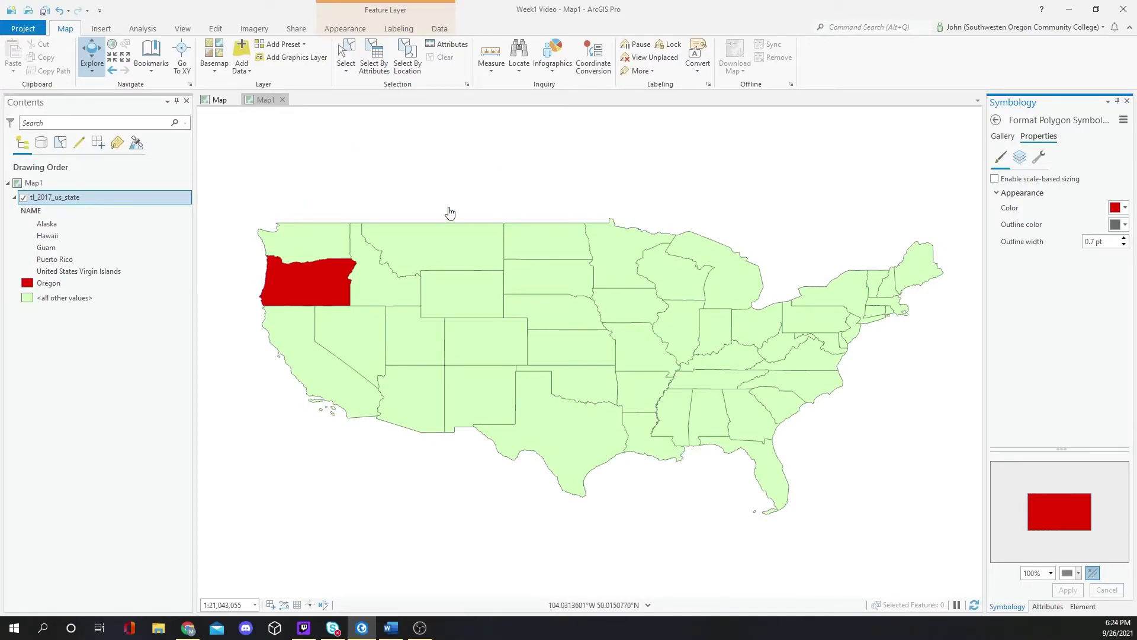
In the Oregon counties map, set the county layer symbol's fill color to bright lime green
click(220, 100)
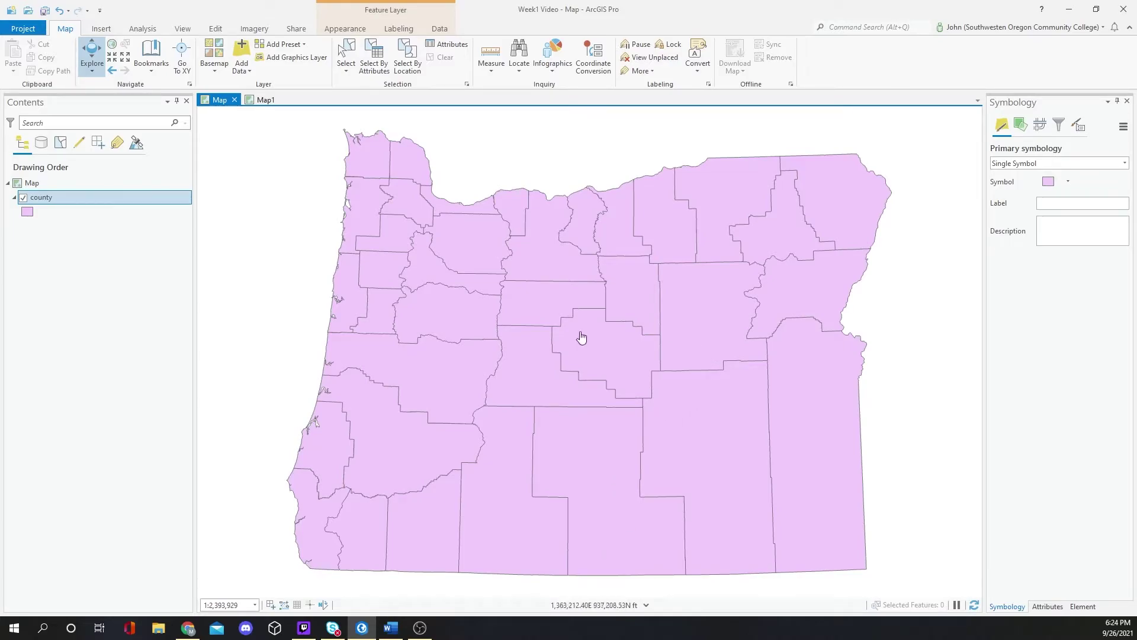
click(27, 213)
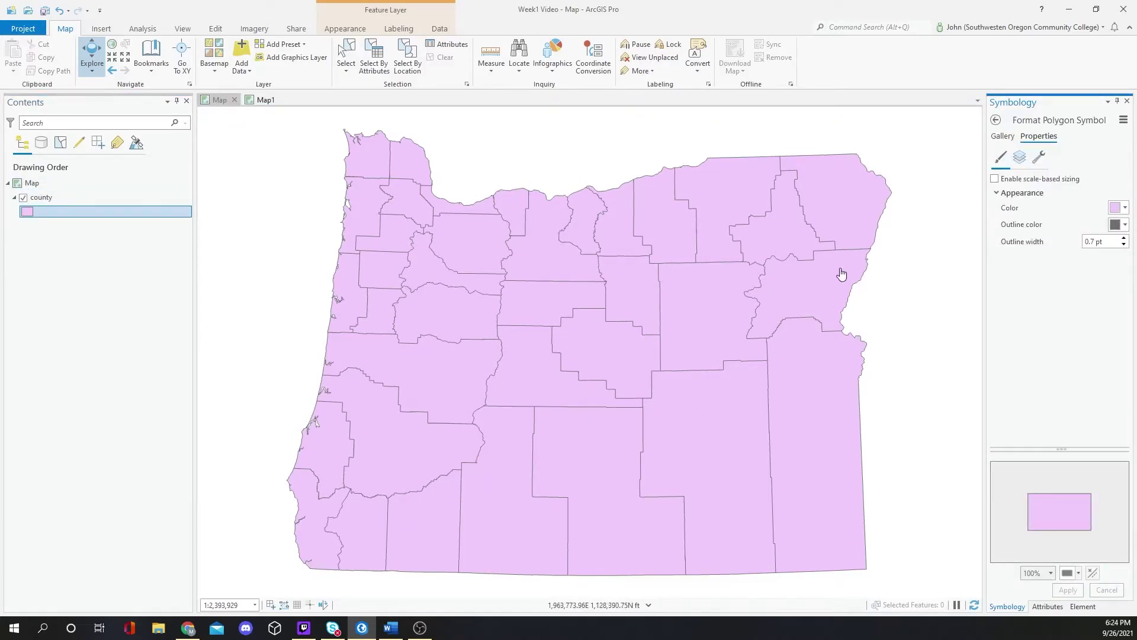
click(1122, 208)
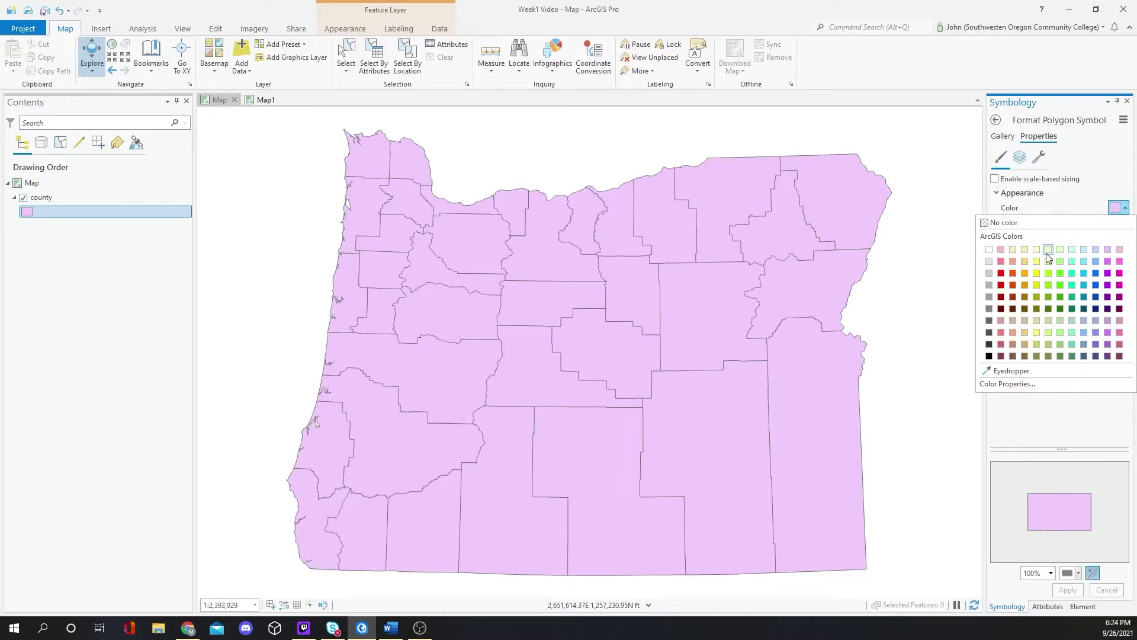
click(1047, 297)
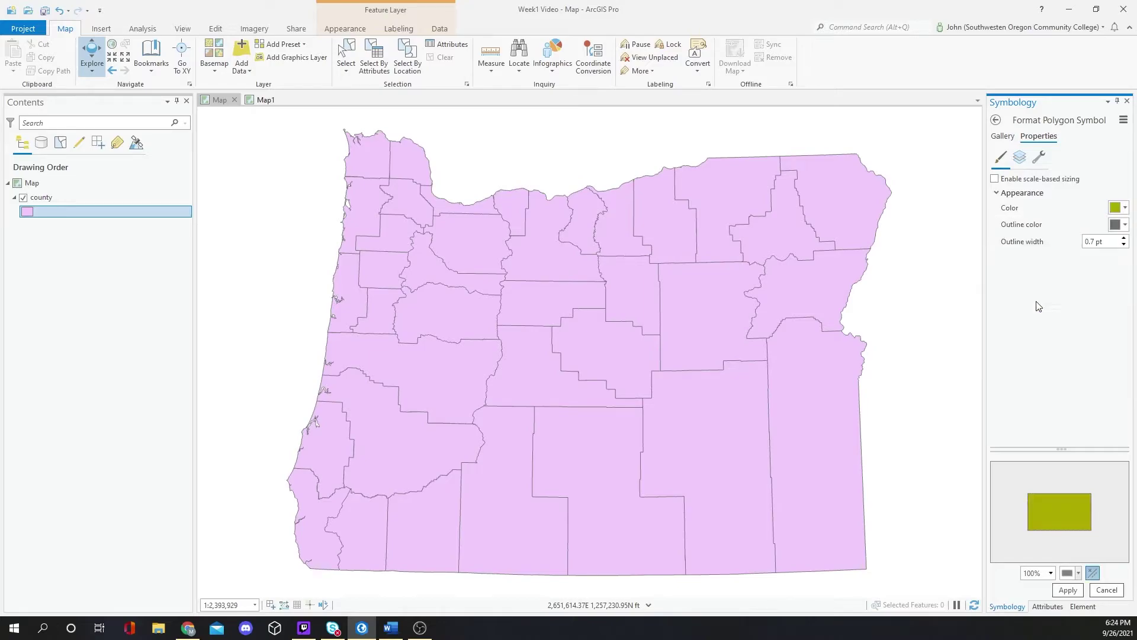
click(1124, 208)
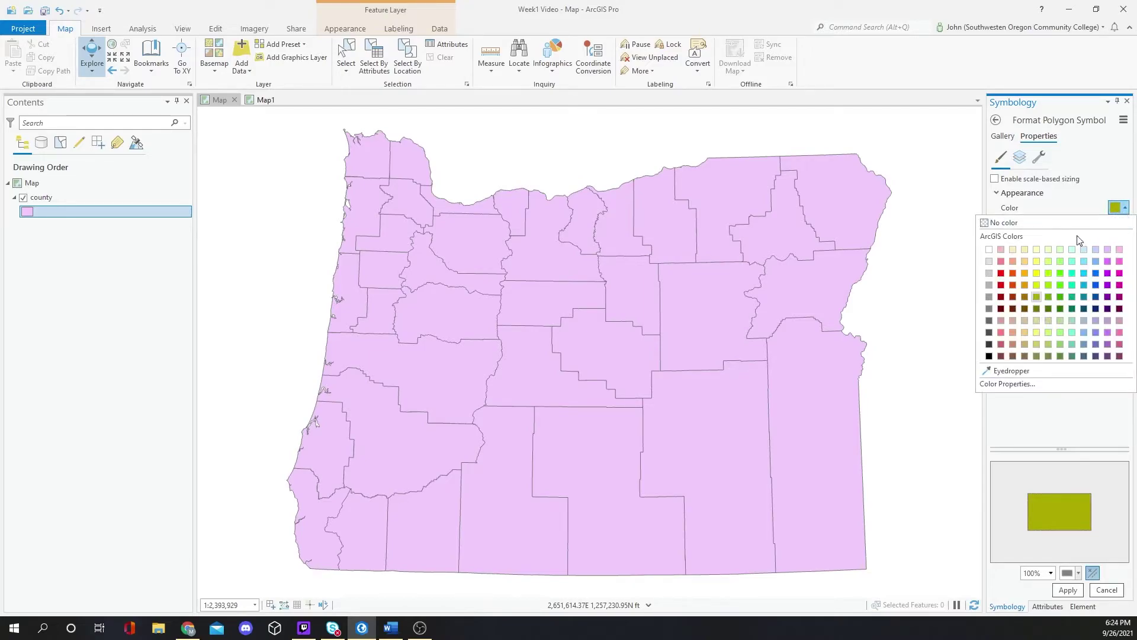
click(1049, 284)
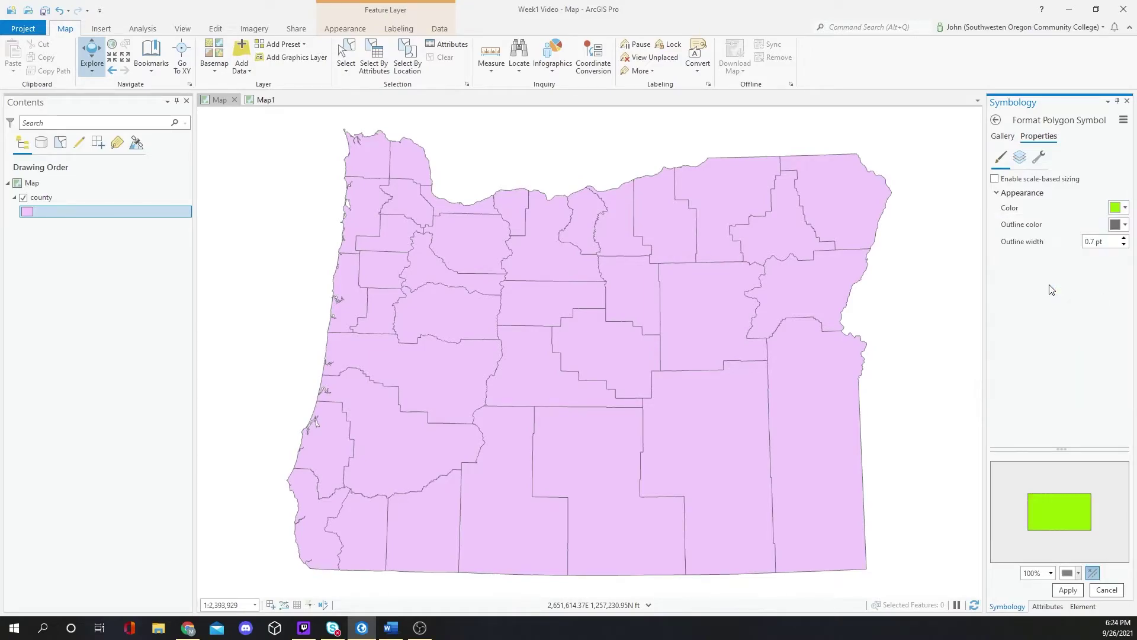
Give the county symbol a 1 pt dark gray outline and apply the symbol changes
click(1124, 238)
click(1124, 224)
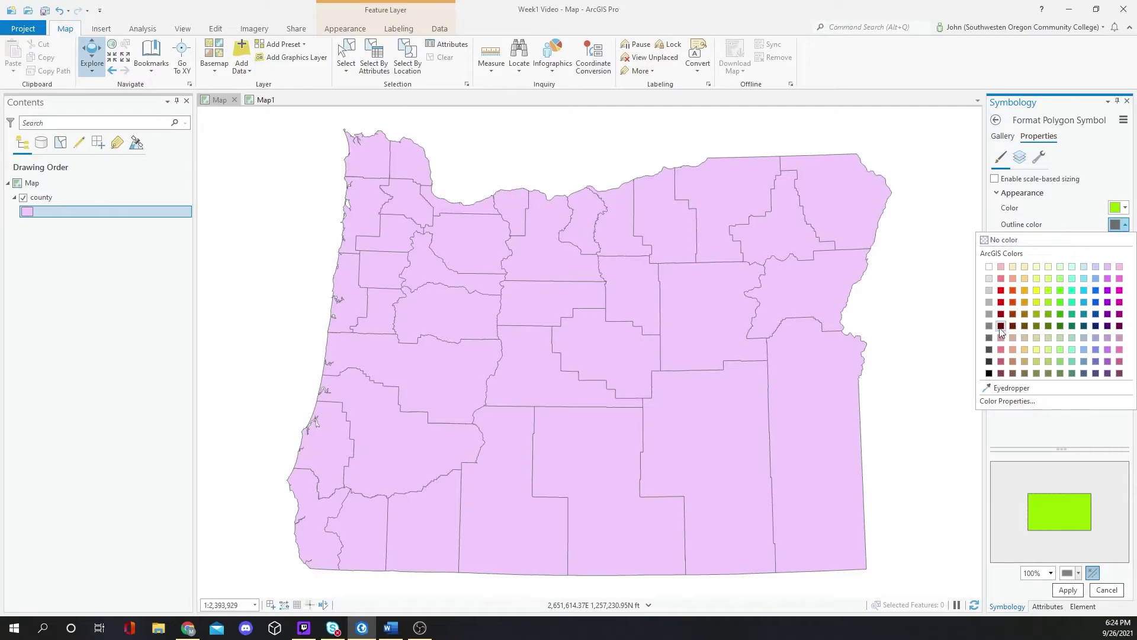
click(990, 340)
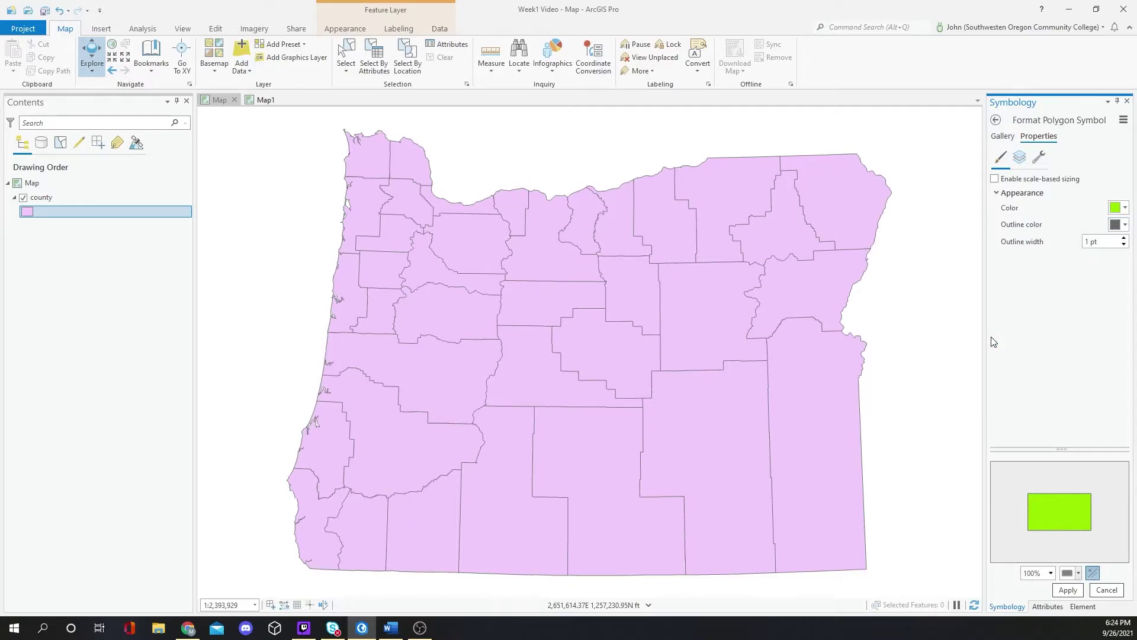
click(1067, 591)
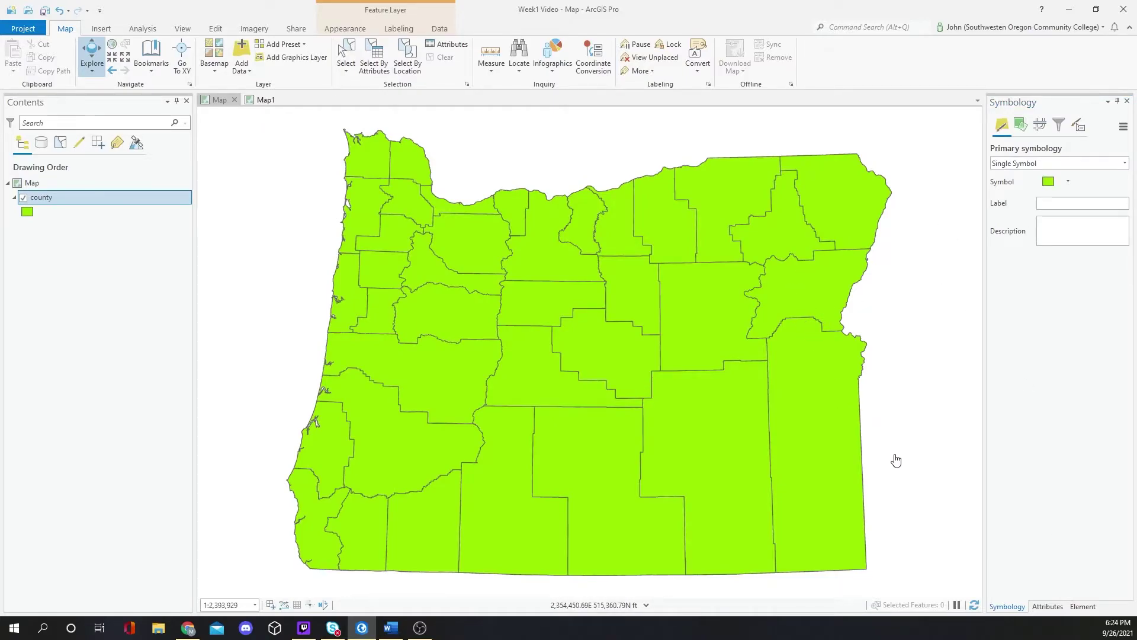
Create a new layout on an ANSI Landscape Tabloid 11" x 17" page
click(100, 29)
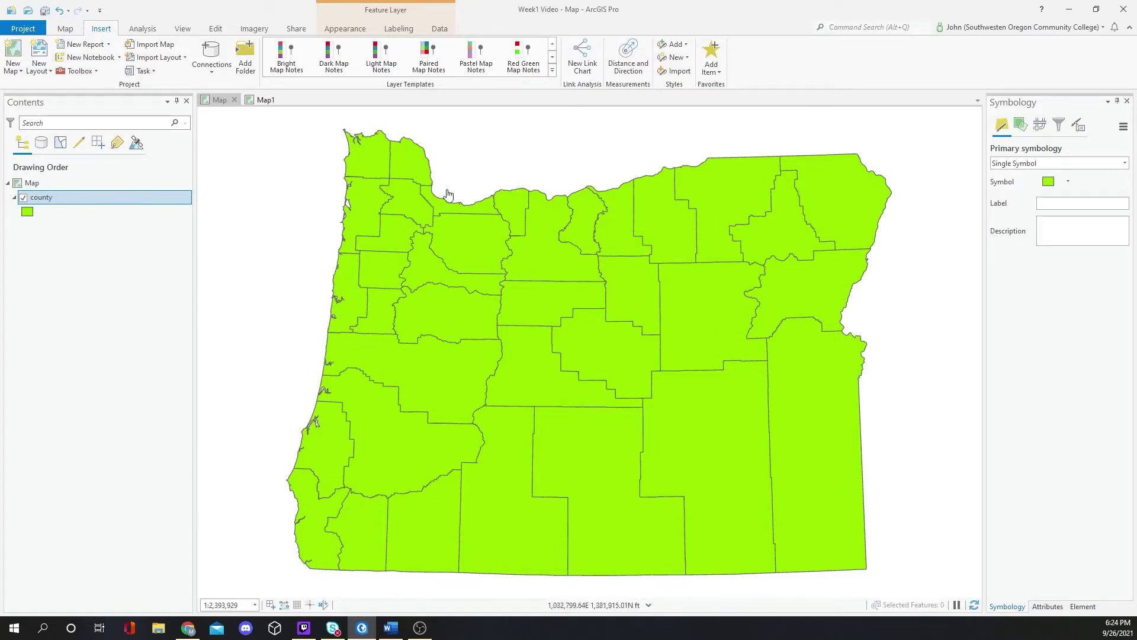
click(224, 102)
click(36, 58)
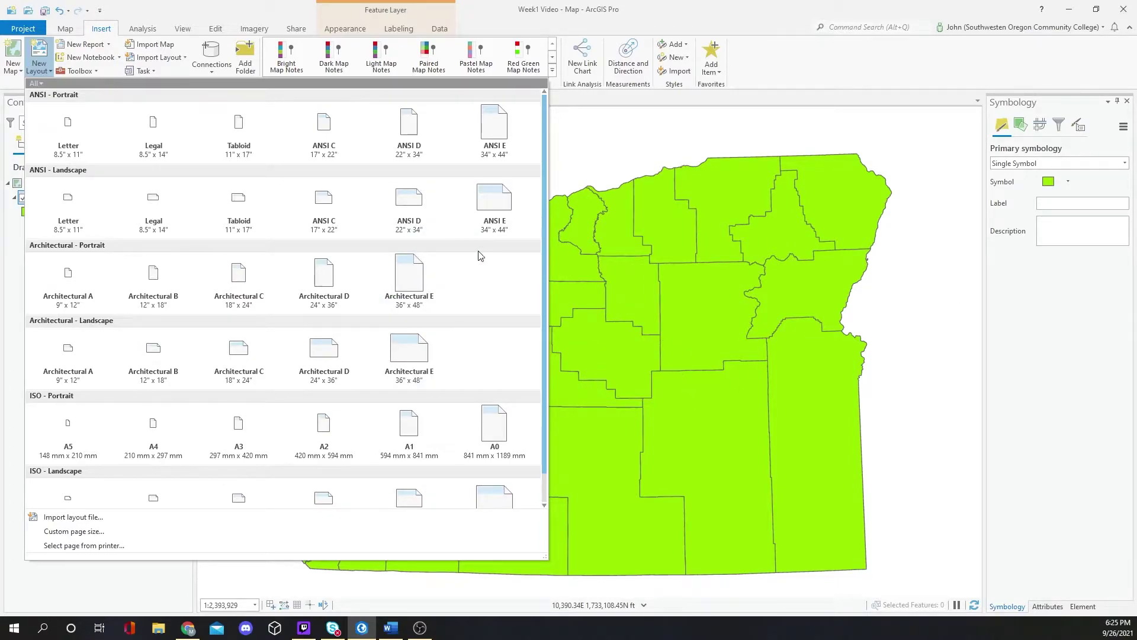
click(259, 211)
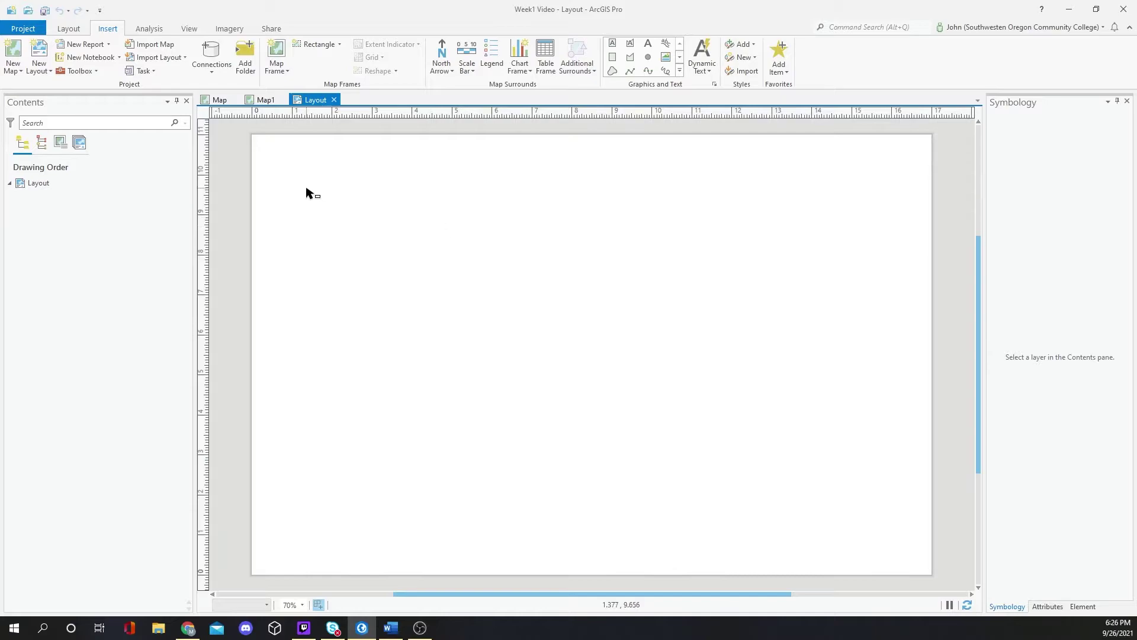
Insert a map frame of the Oregon counties map at 1:2,393,929 and move it fully onto the upper part of the page
click(274, 69)
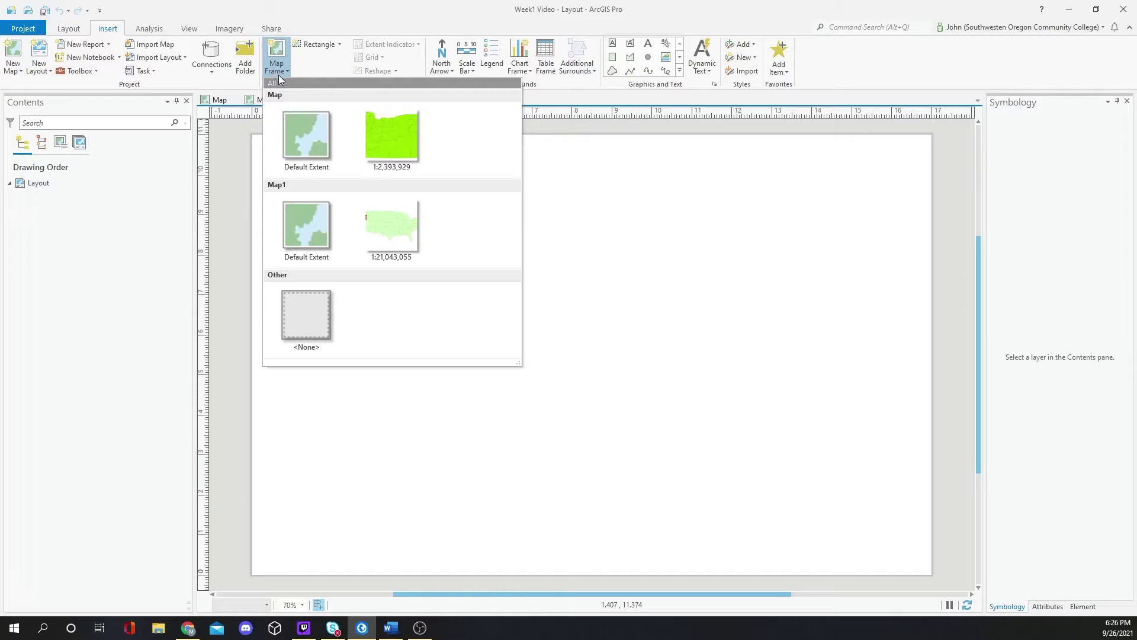
click(386, 136)
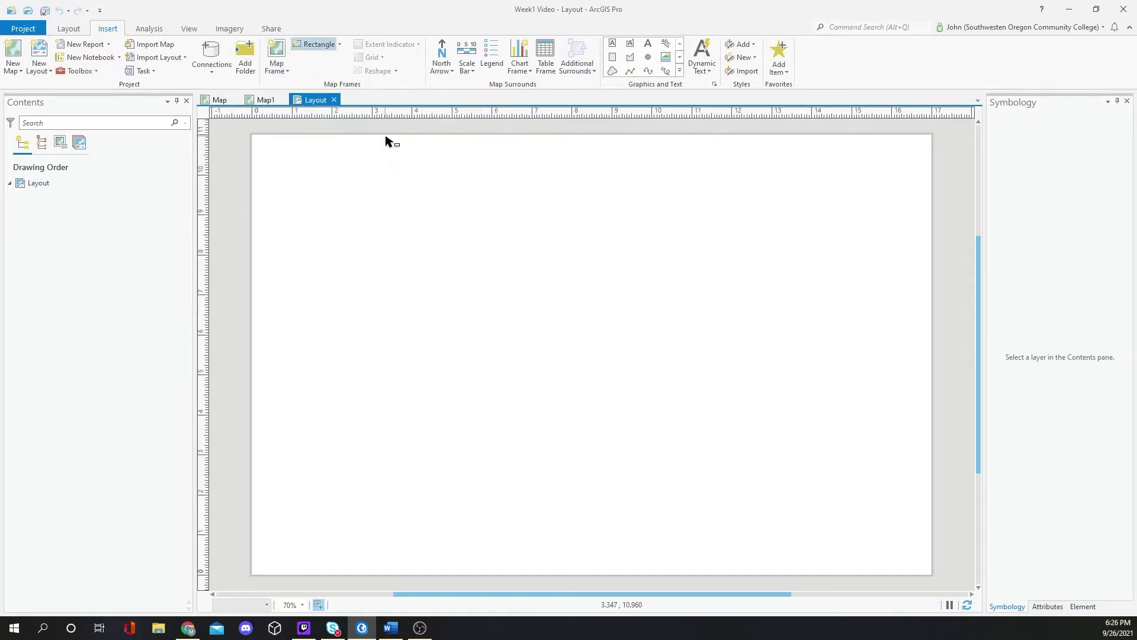
click(404, 235)
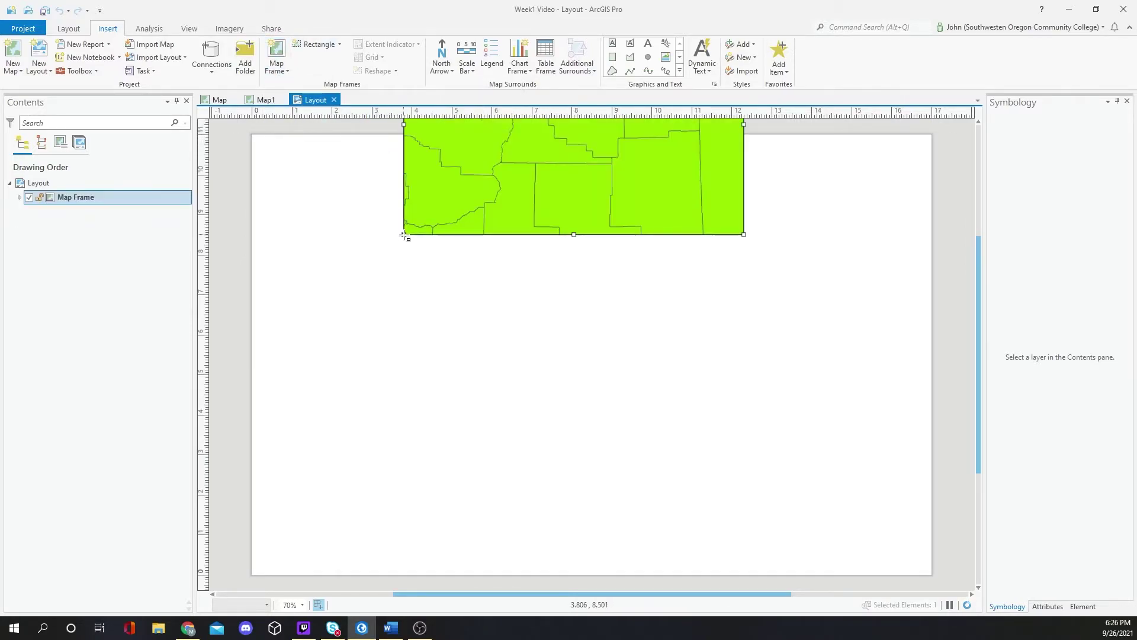
drag(478, 183, 485, 327)
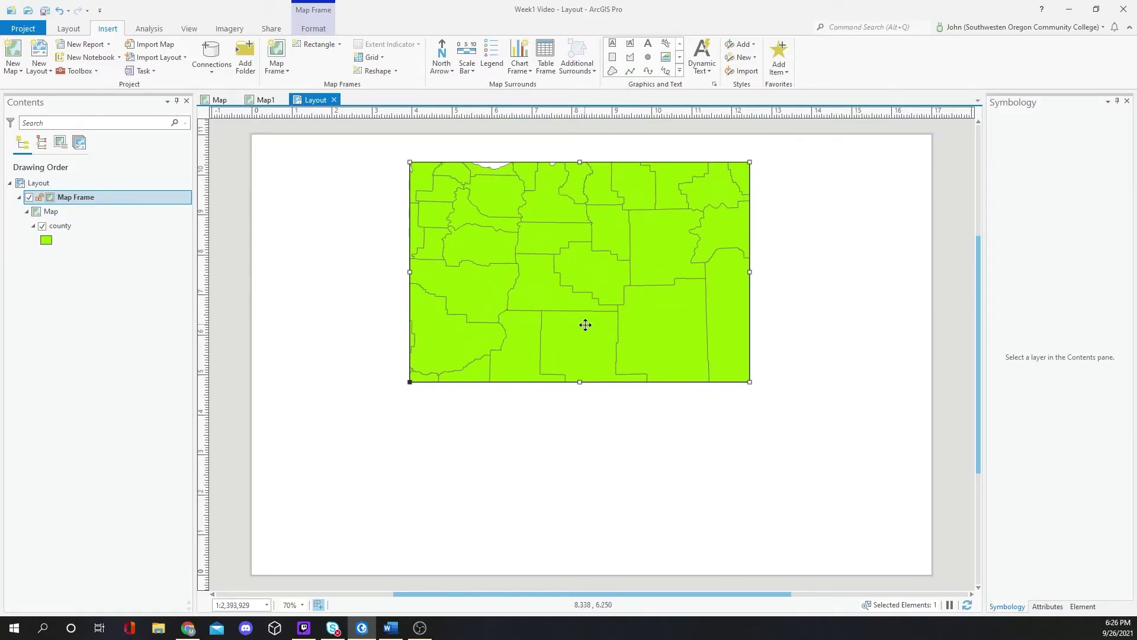
Insert a map frame of the US states map at 1:21,043,055 and shrink it into a small inset near the page's lower-left corner
click(283, 71)
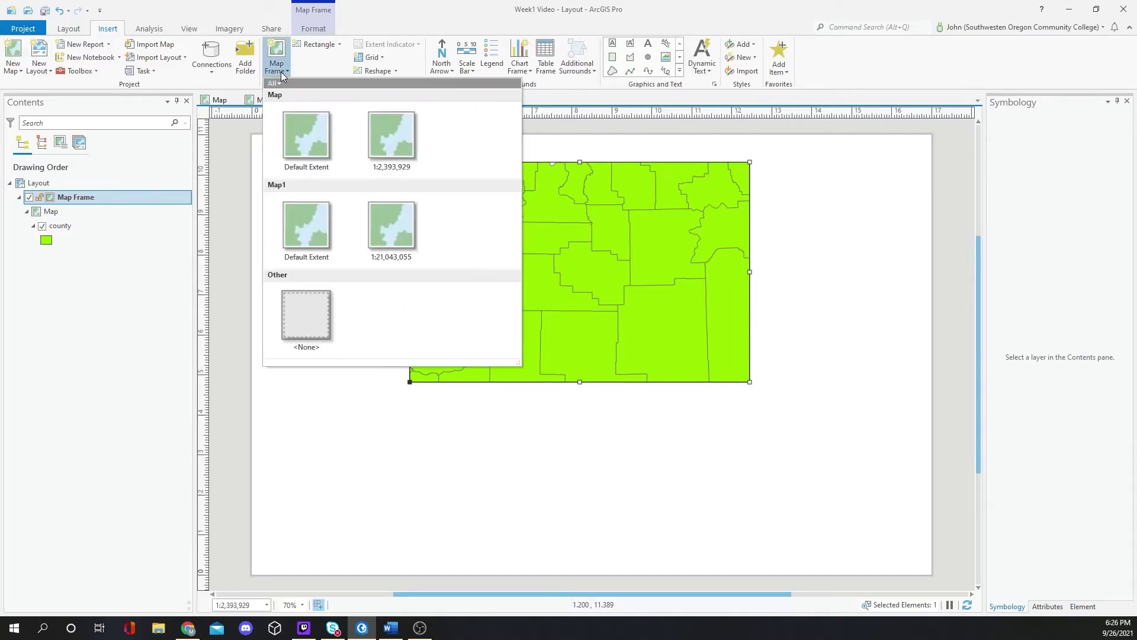
click(369, 246)
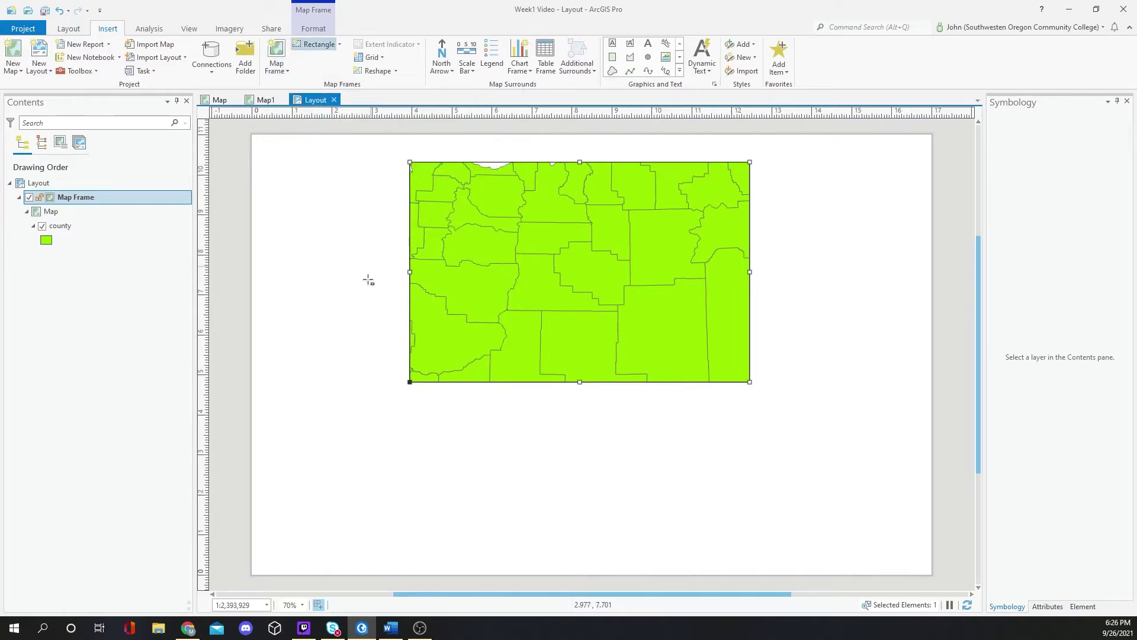
click(341, 456)
drag(541, 317, 488, 424)
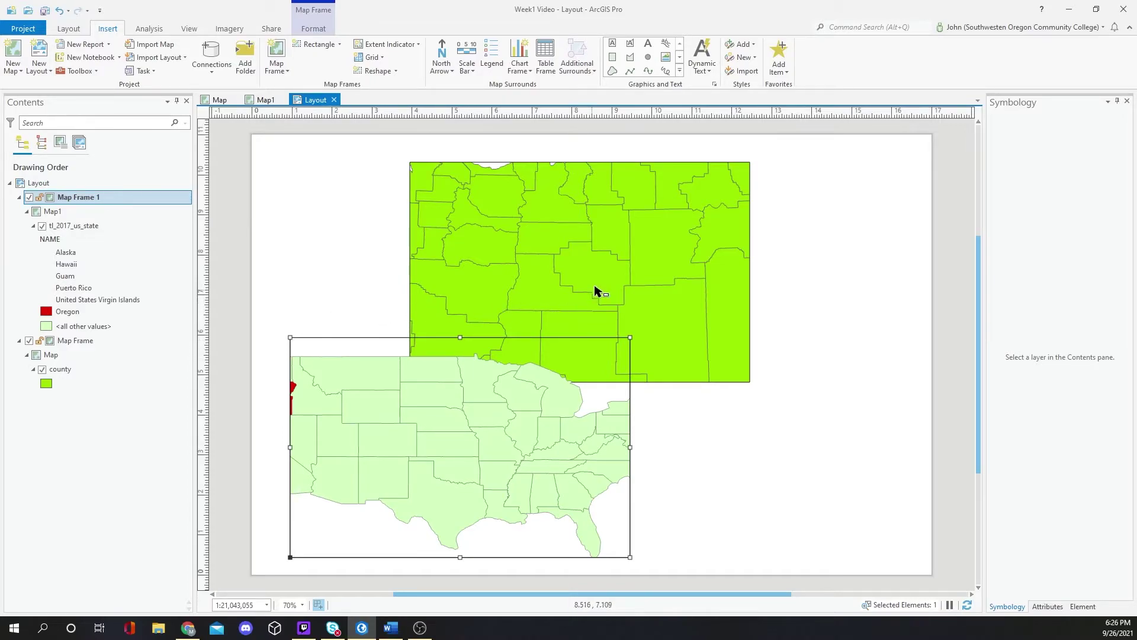
drag(291, 337, 515, 482)
drag(561, 516, 348, 475)
Enlarge the Oregon counties map frame to about 13.8 by 8.4 inches so the whole state fits inside
click(541, 270)
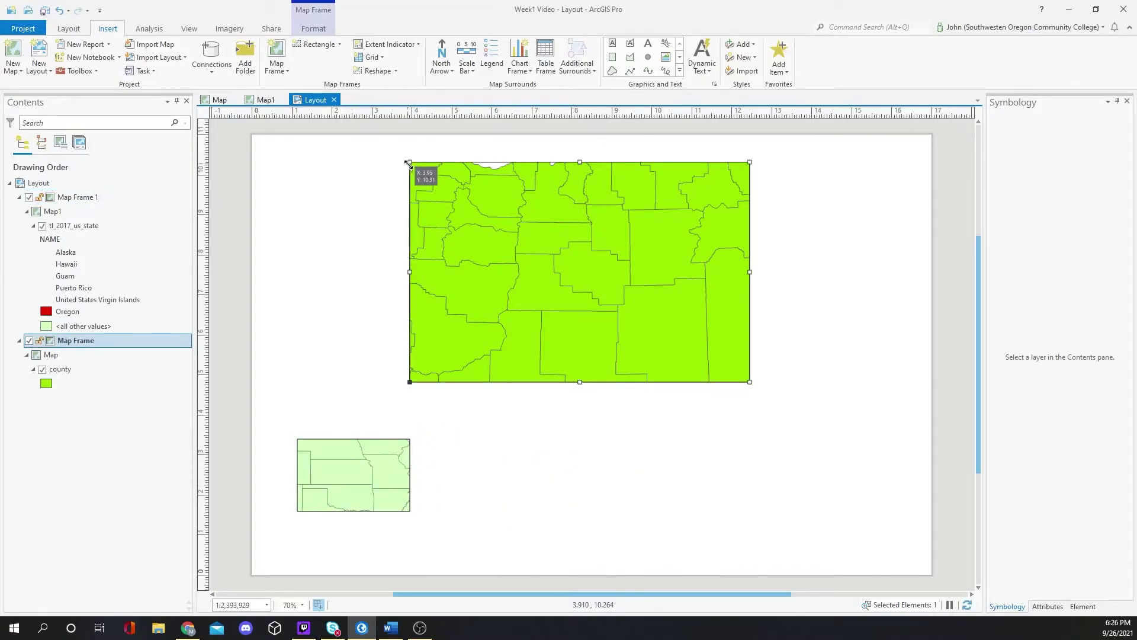
drag(410, 381, 313, 438)
drag(750, 439, 864, 499)
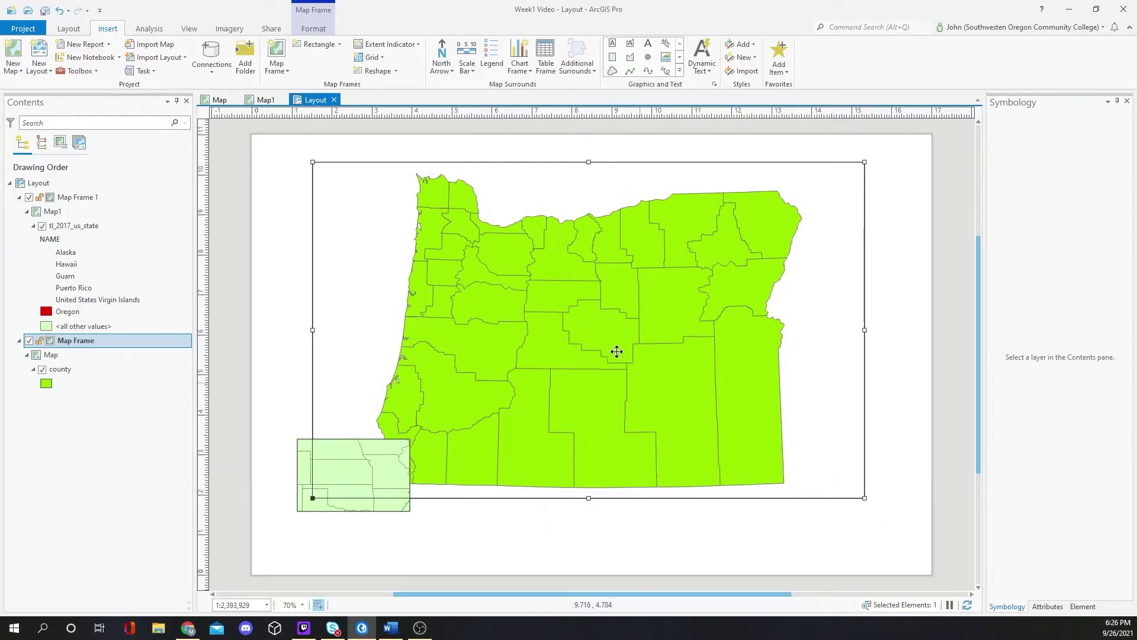
Activate the Oregon counties map frame, zoom its map in to 1:2,236,542, and close the activation
double_click(582, 293)
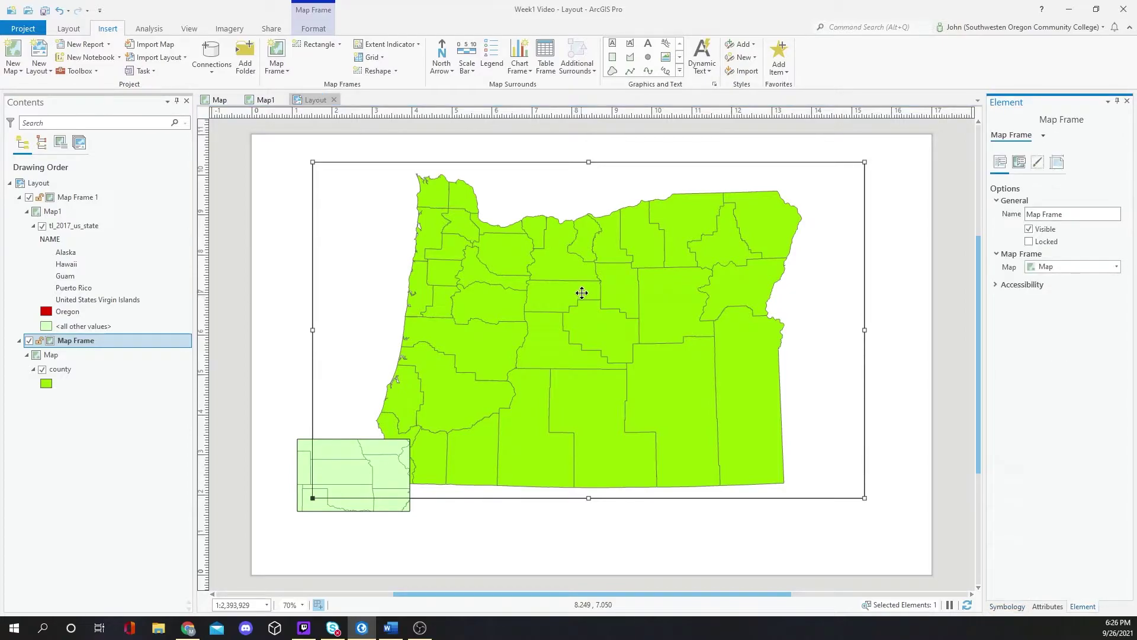
click(75, 30)
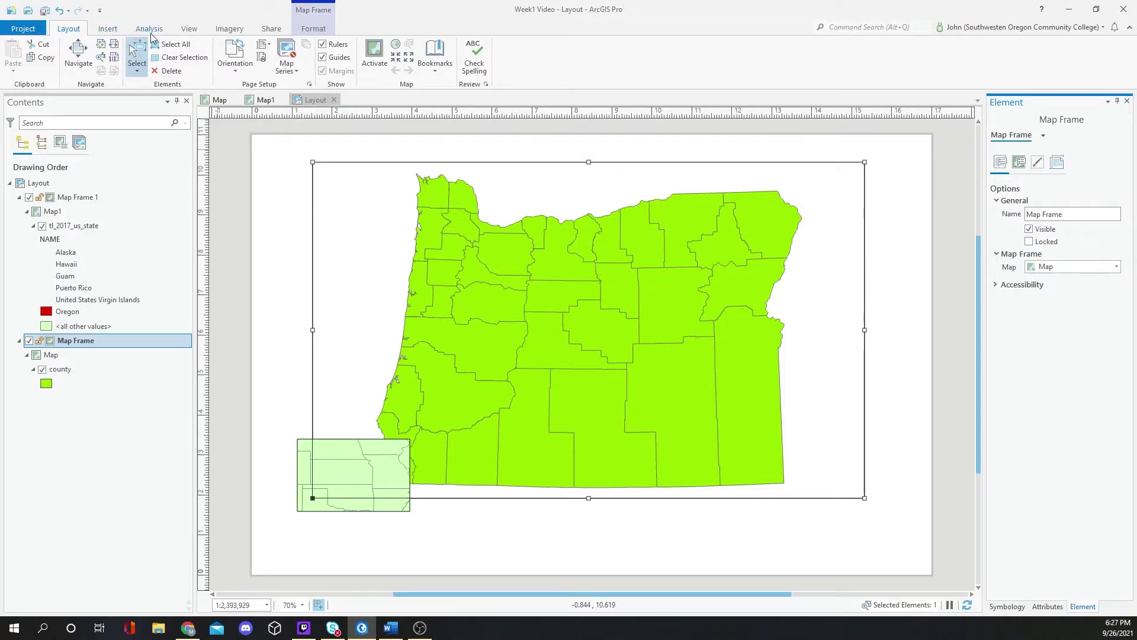
click(314, 18)
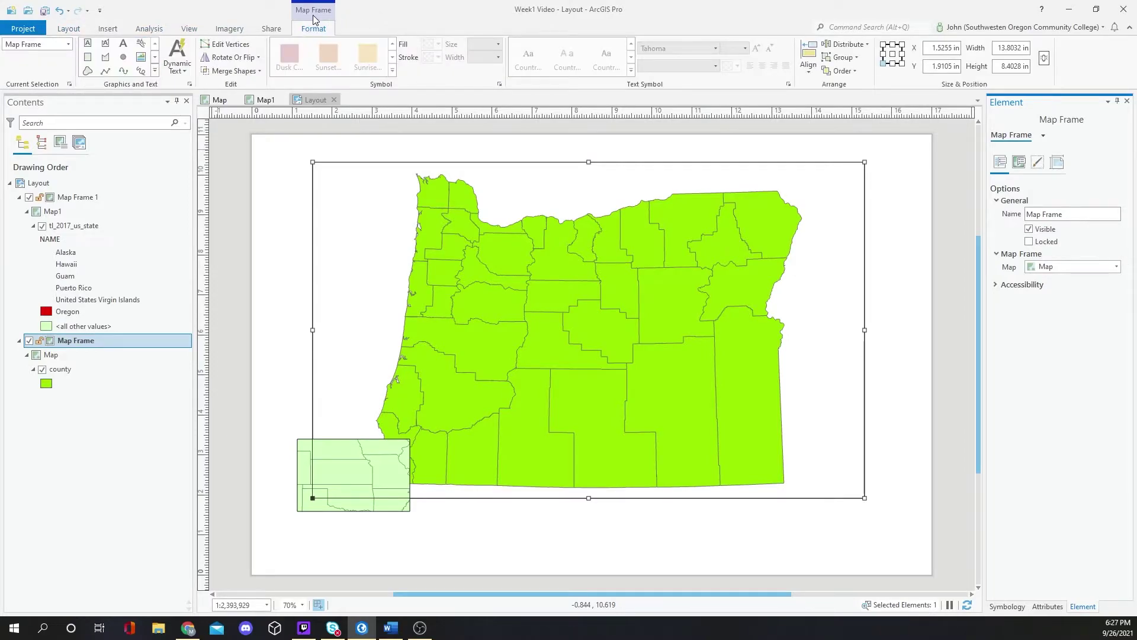
click(68, 31)
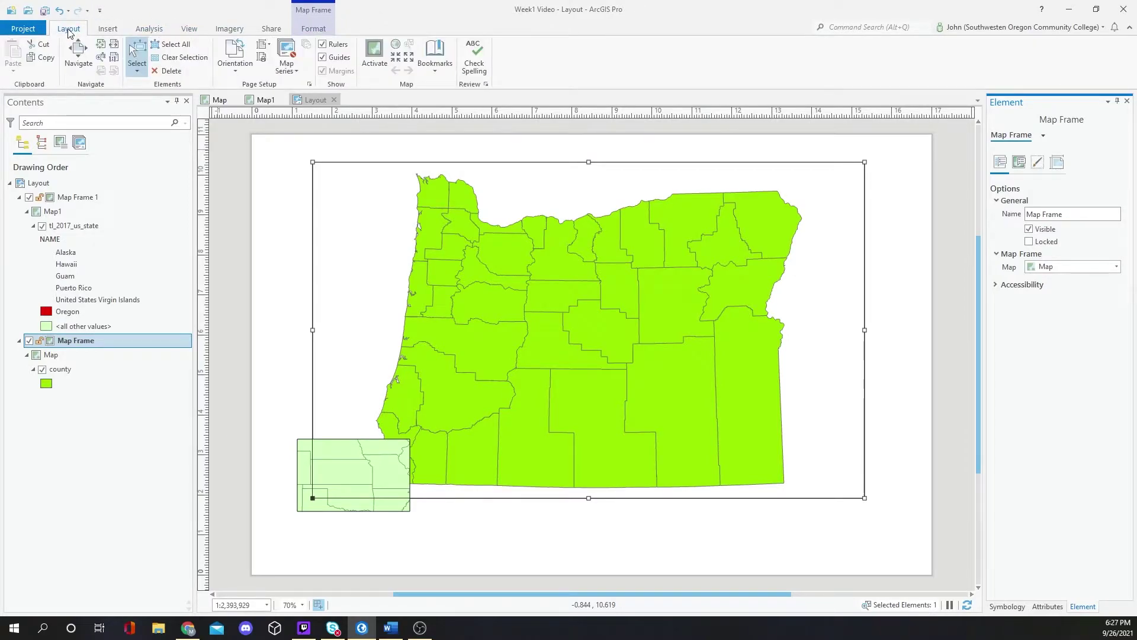
click(363, 58)
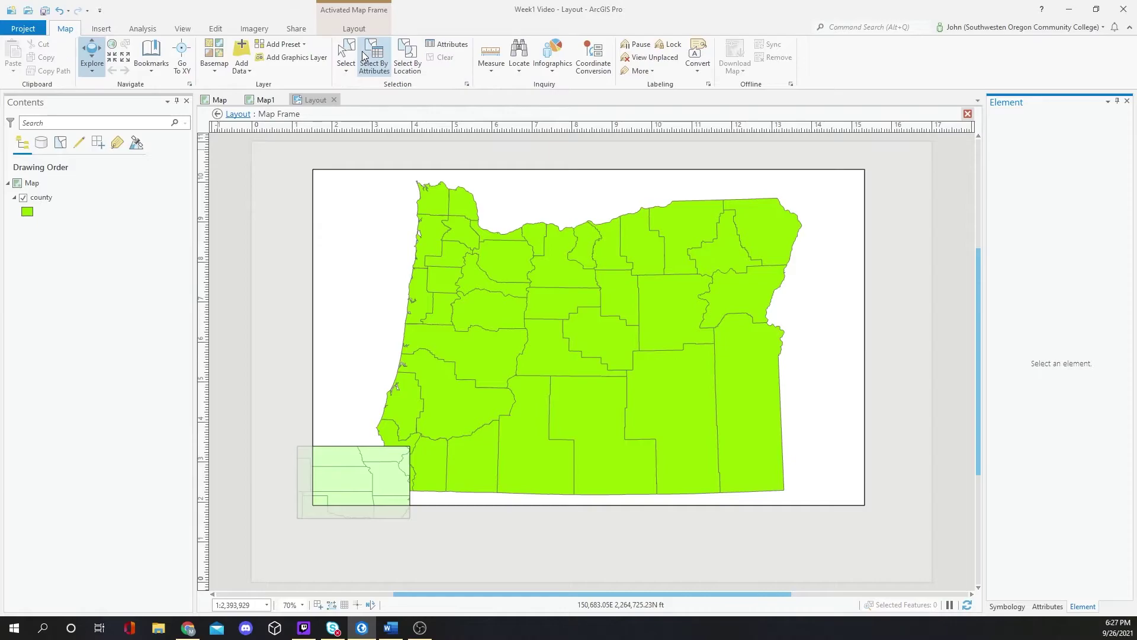
click(113, 47)
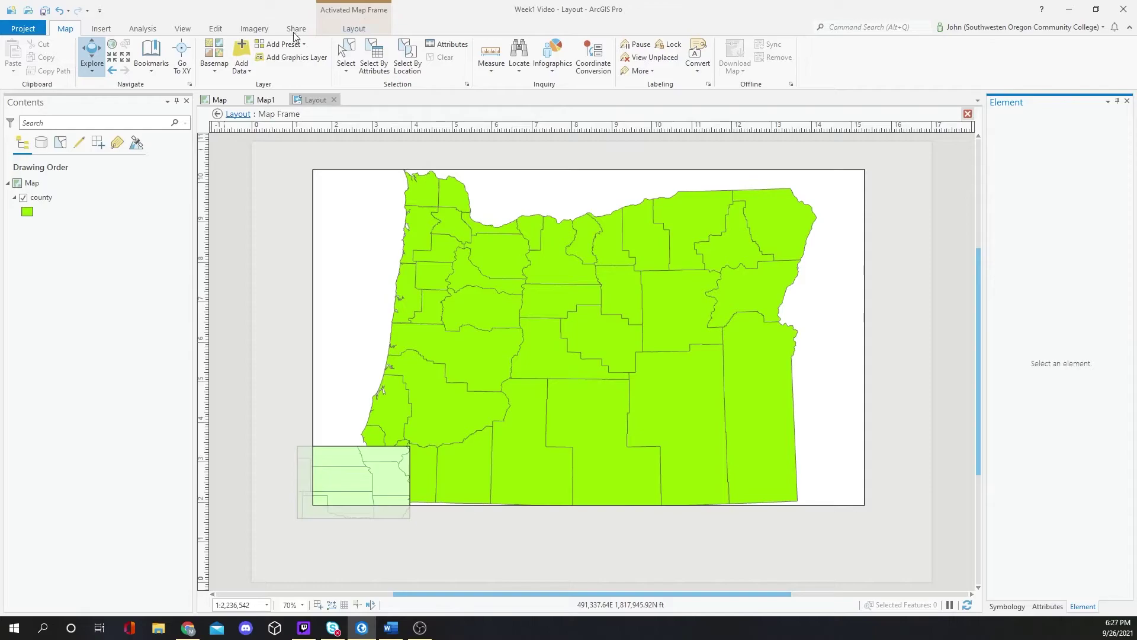
click(367, 23)
click(83, 56)
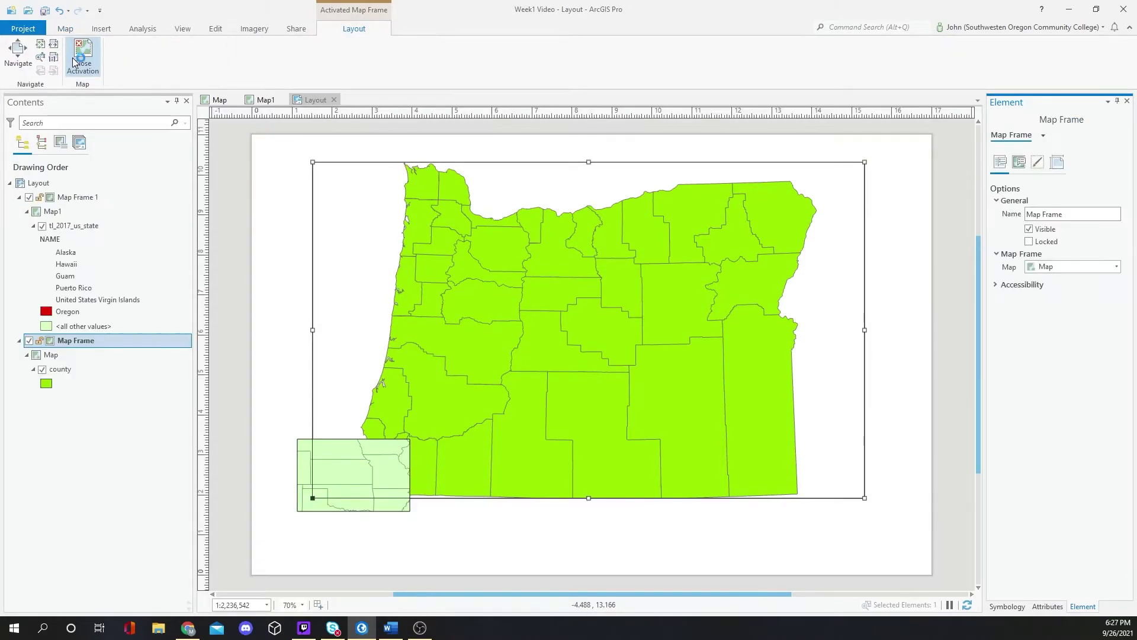
Nudge the Oregon counties frame slightly up and right, and move the US inset frame just below its lower-left corner
mouse_move(368, 464)
mouse_down()
mouse_move(364, 483)
mouse_move(374, 456)
mouse_up()
click(561, 550)
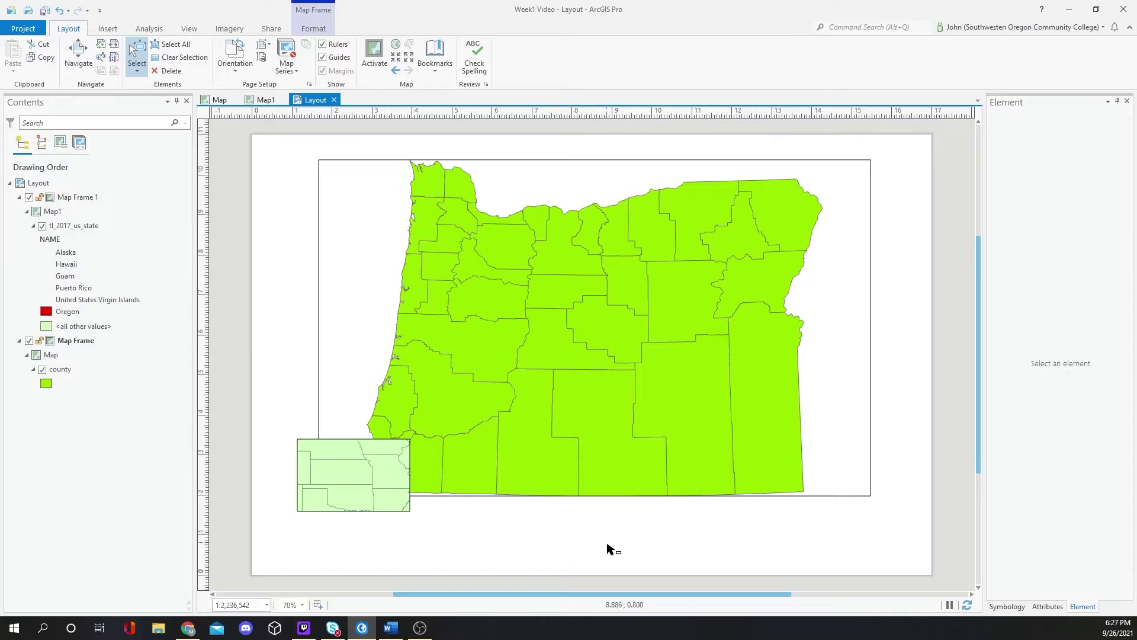
click(377, 472)
drag(377, 472, 351, 530)
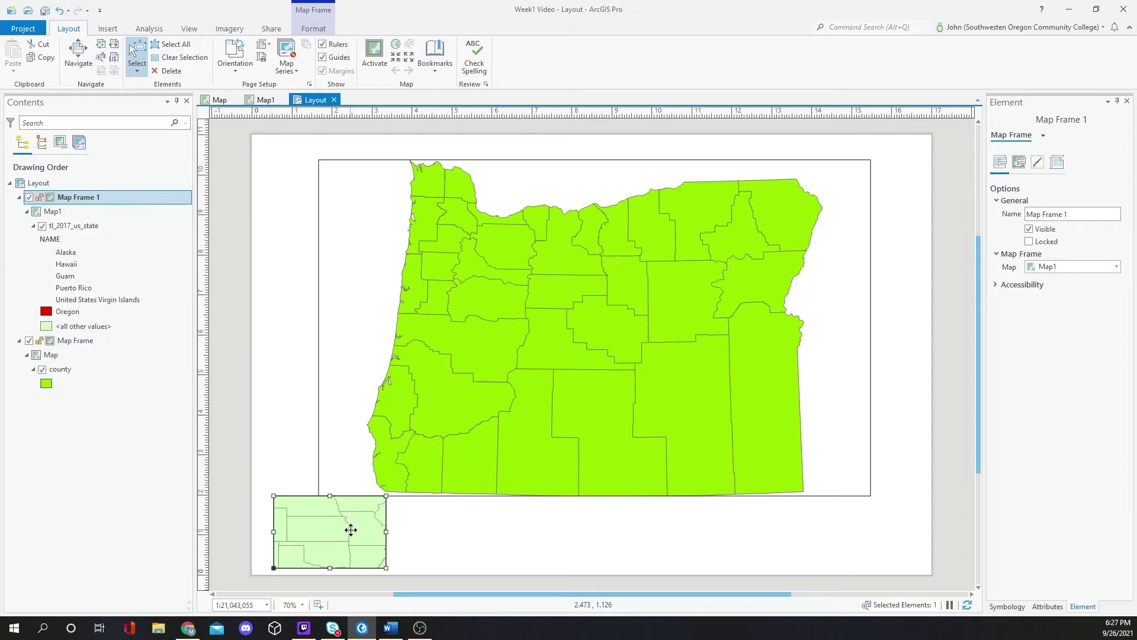
Activate the US inset frame and zoom and pan its map so all contiguous states fit inside, at 1:104,521,987
click(377, 53)
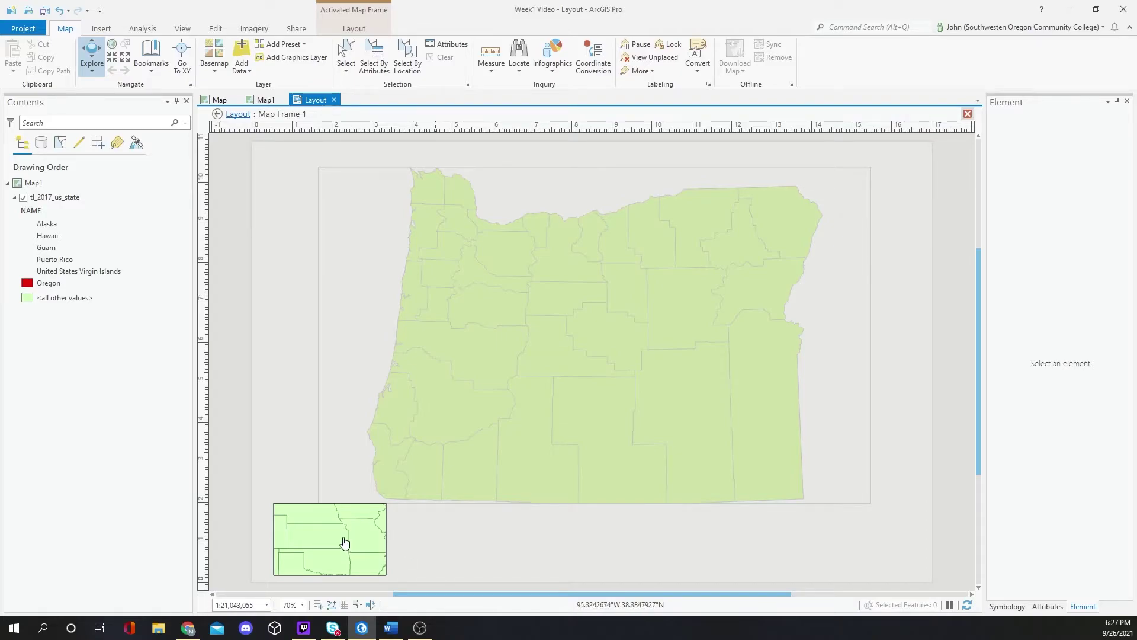
scroll(345, 542, up, 1)
scroll(343, 537, down, 3)
scroll(342, 533, down, 4)
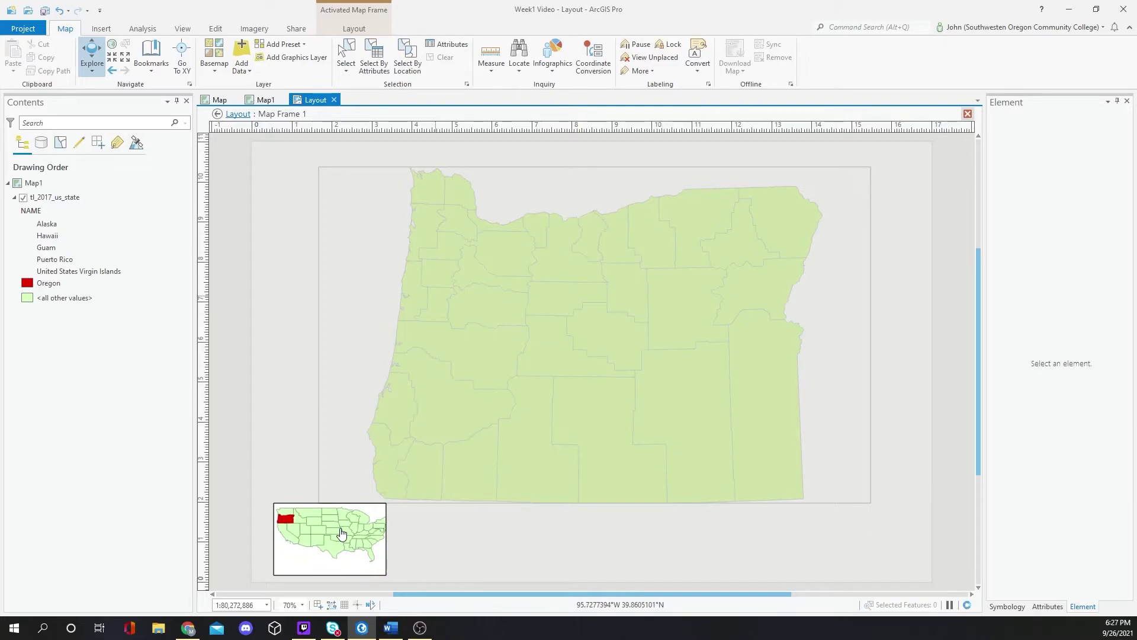
scroll(342, 533, down, 2)
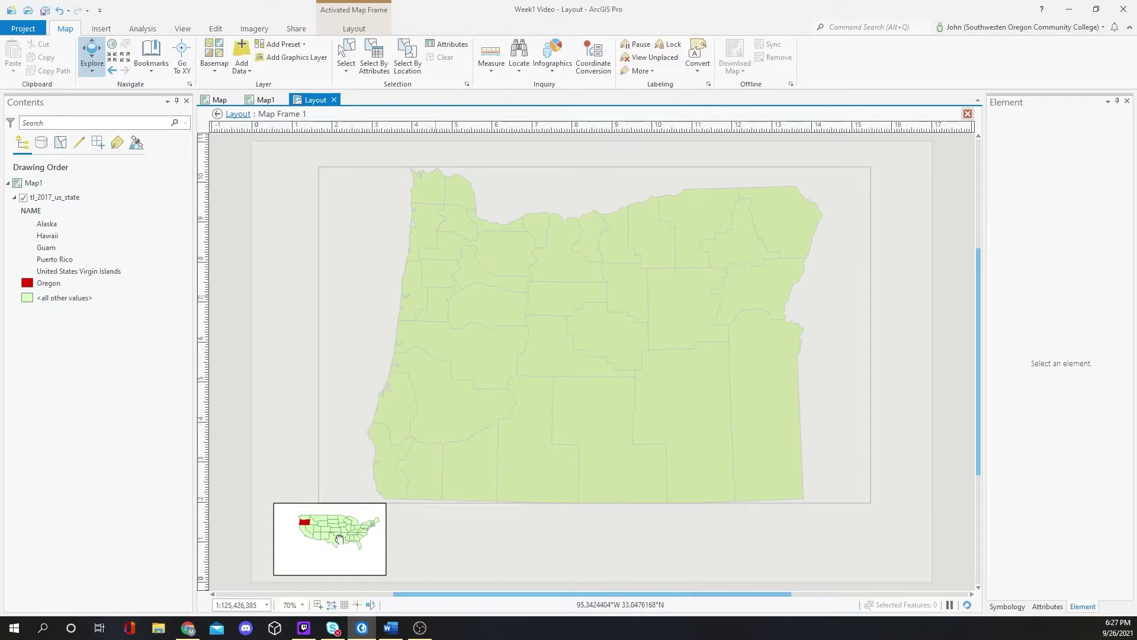
drag(333, 546, 332, 555)
scroll(331, 555, up, 2)
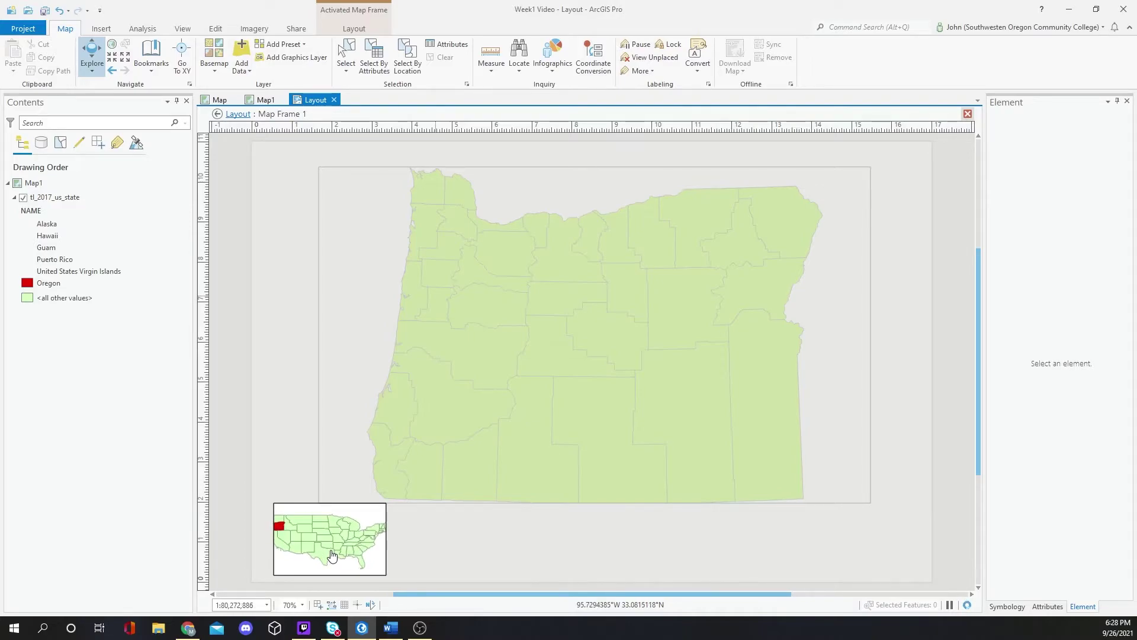
scroll(330, 554, down, 2)
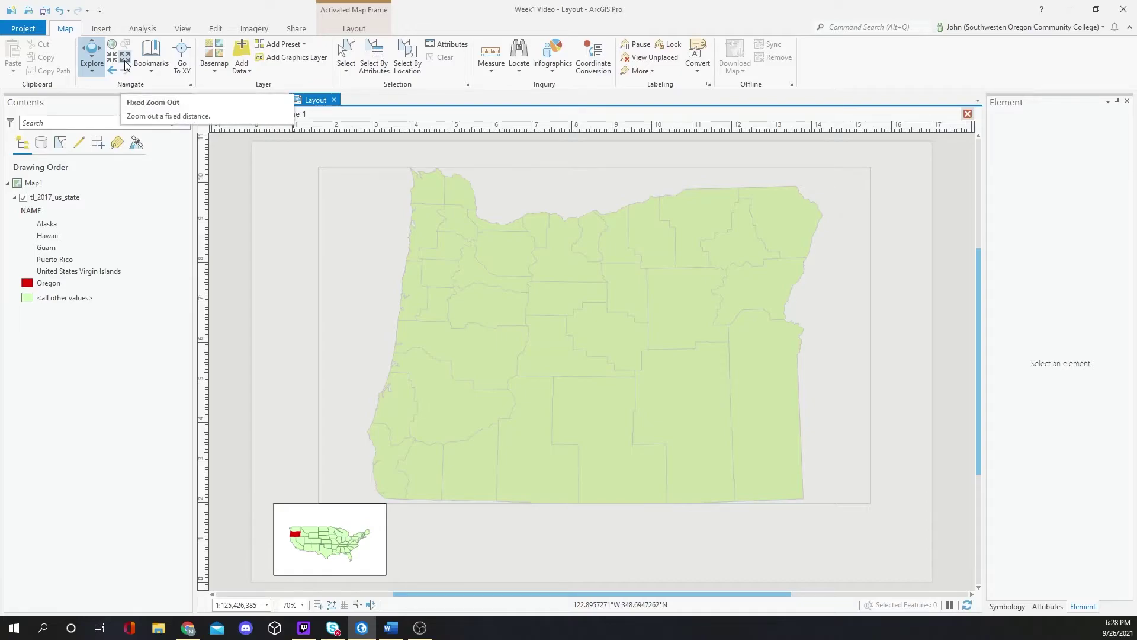
click(125, 63)
click(110, 59)
click(110, 59)
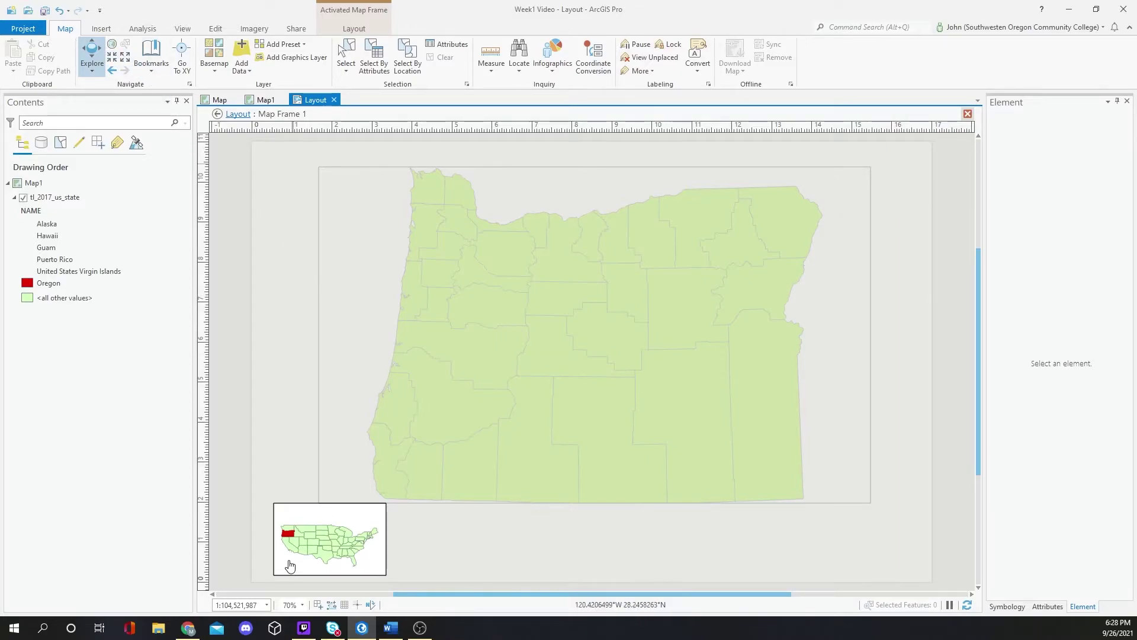
Try the preset scales 1:24,000, 1:100,000, 1:1,000,000, 1:20,000,000 and 1:100,000,000 on the US inset map
click(267, 605)
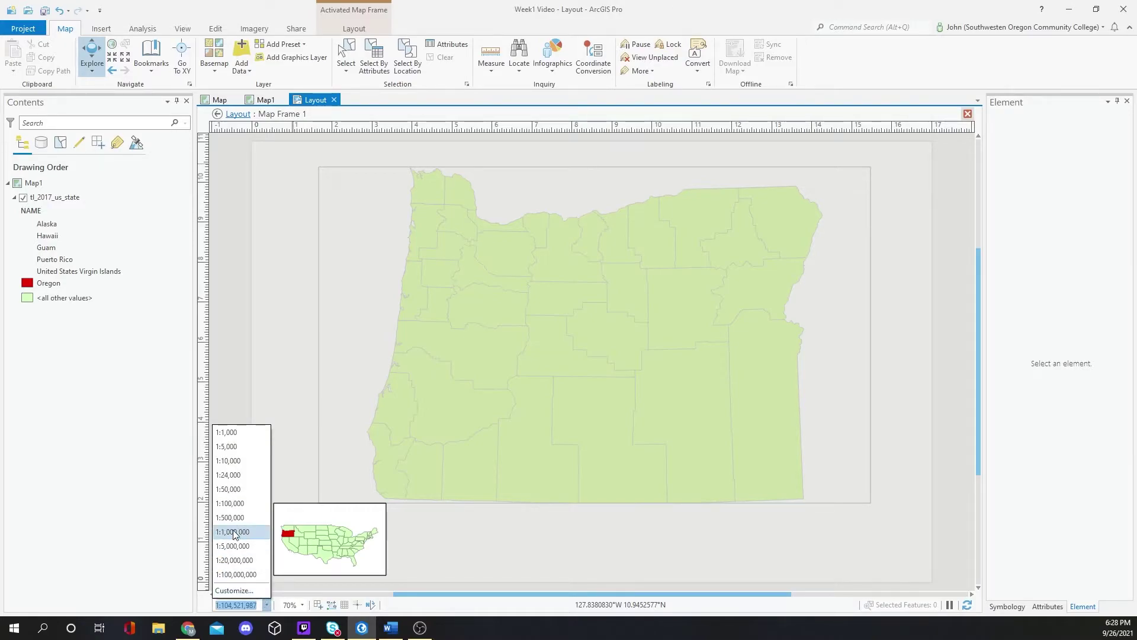
click(241, 477)
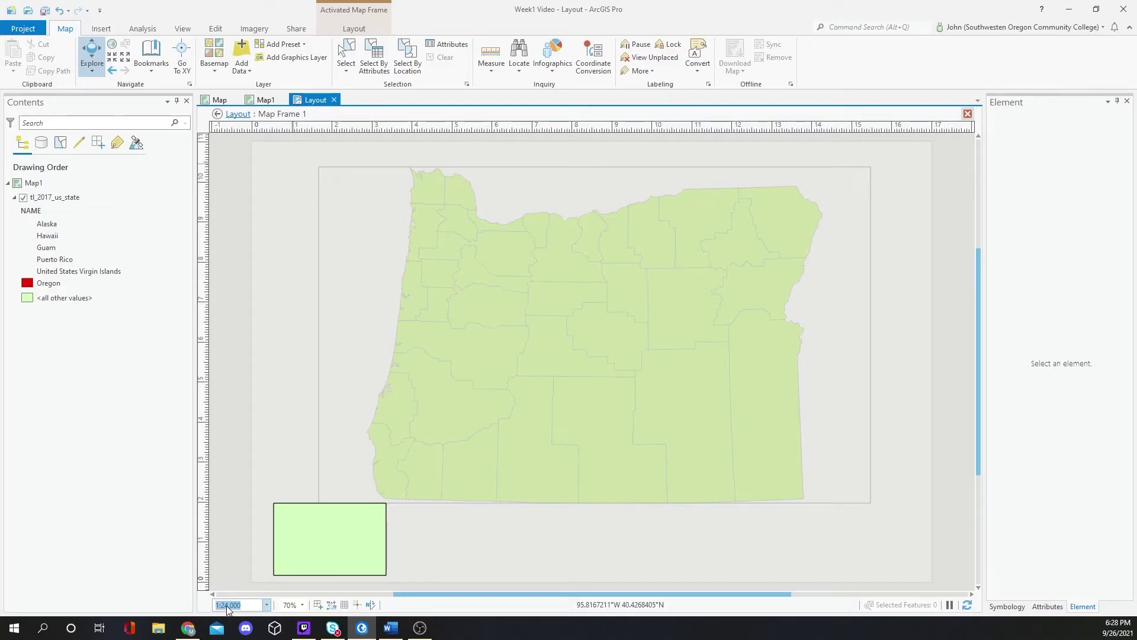
click(267, 604)
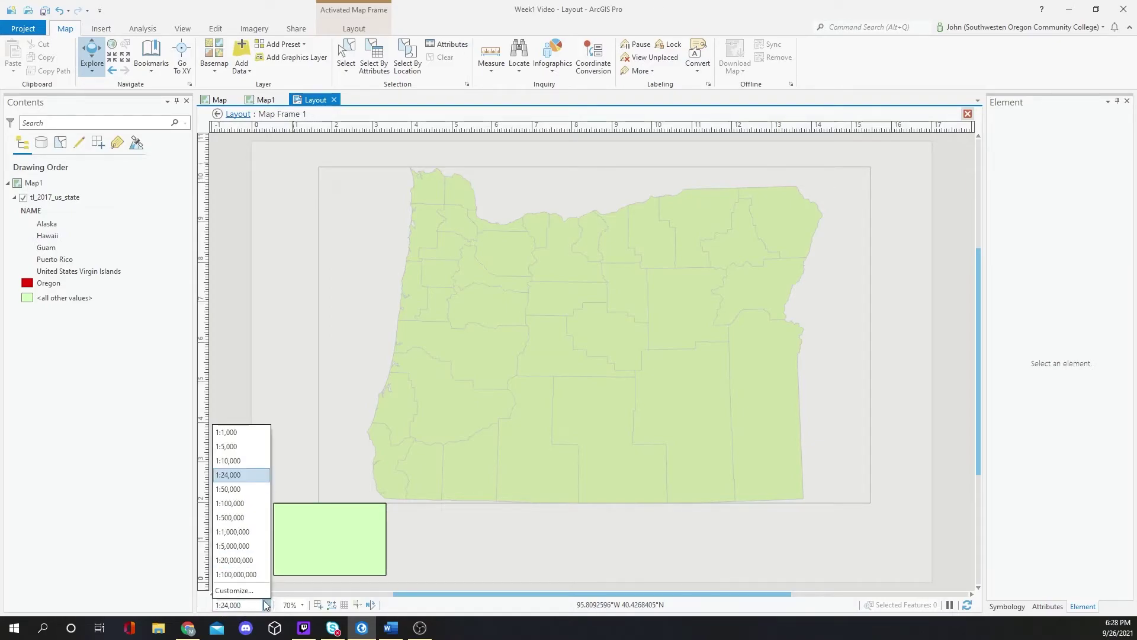
click(242, 504)
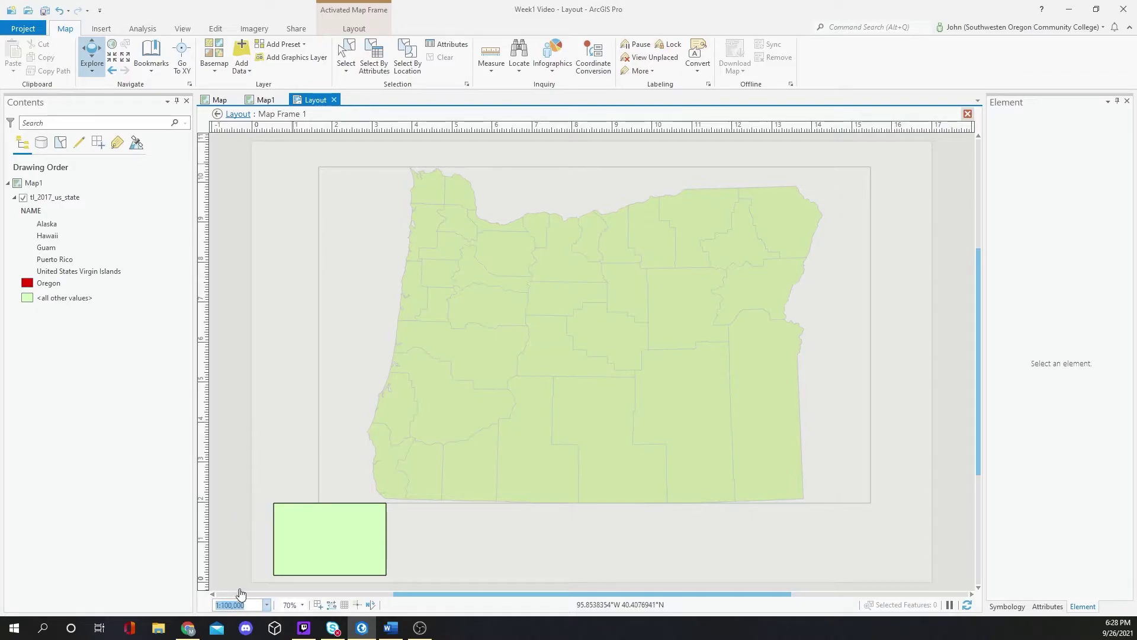
click(266, 605)
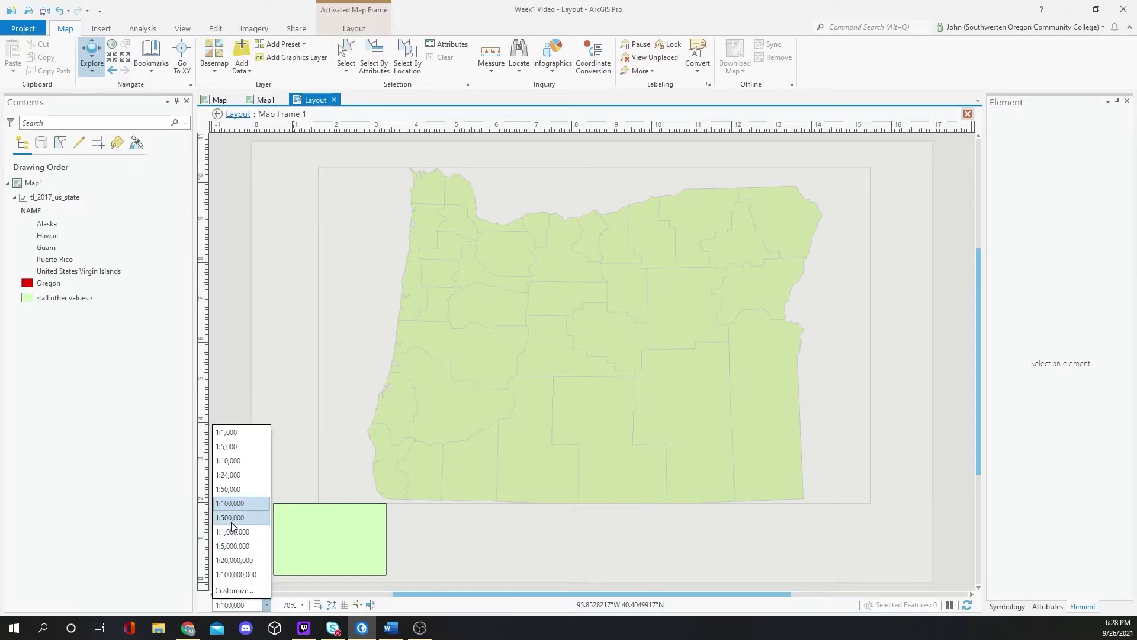
click(233, 533)
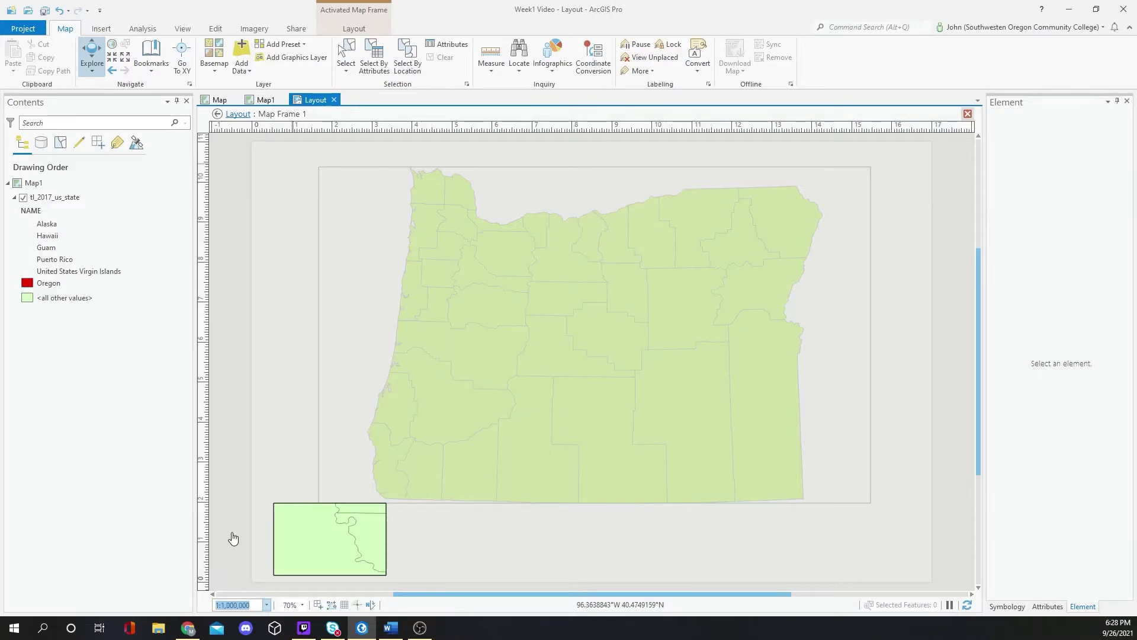
click(266, 605)
click(246, 568)
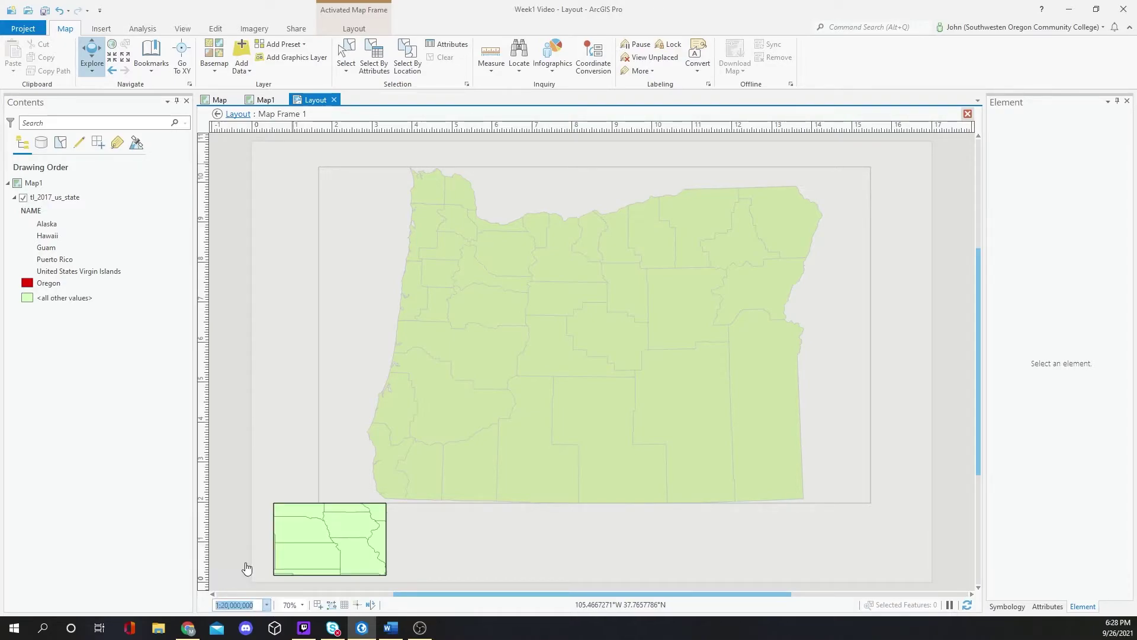
click(266, 605)
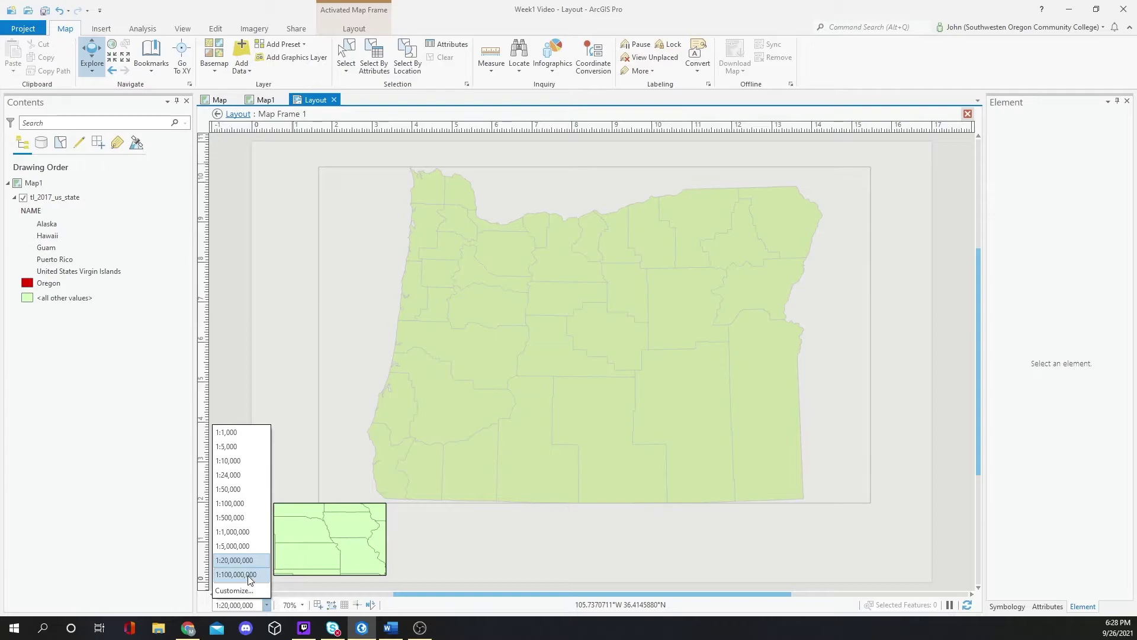
click(248, 580)
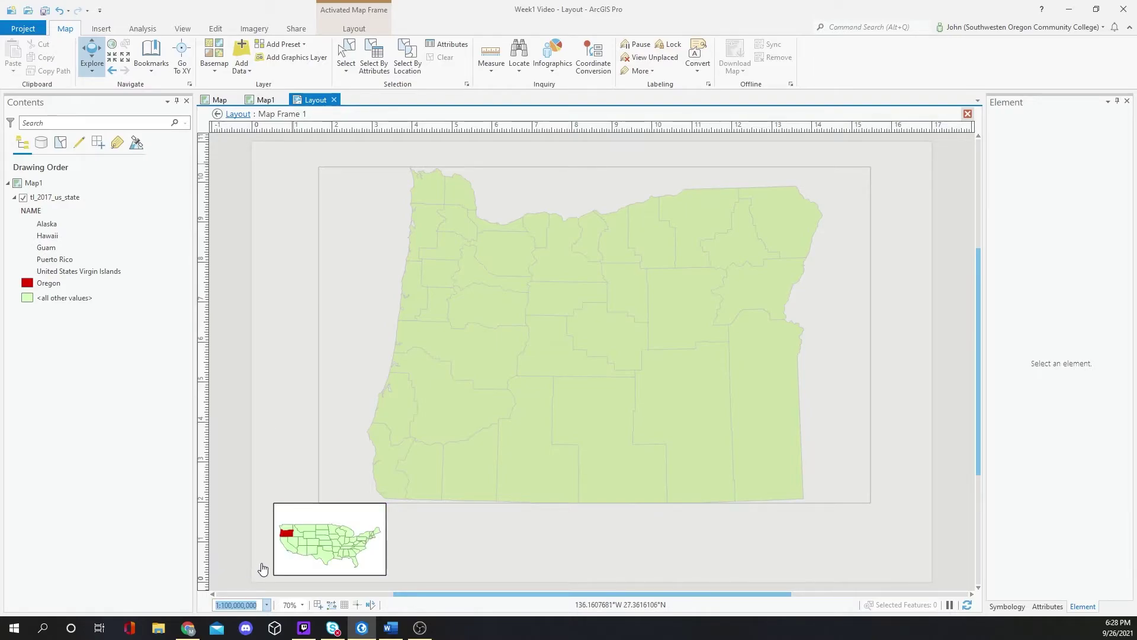
Set the US inset map's scale to 1:95,000,000 and close the frame activation
click(257, 605)
key(Return)
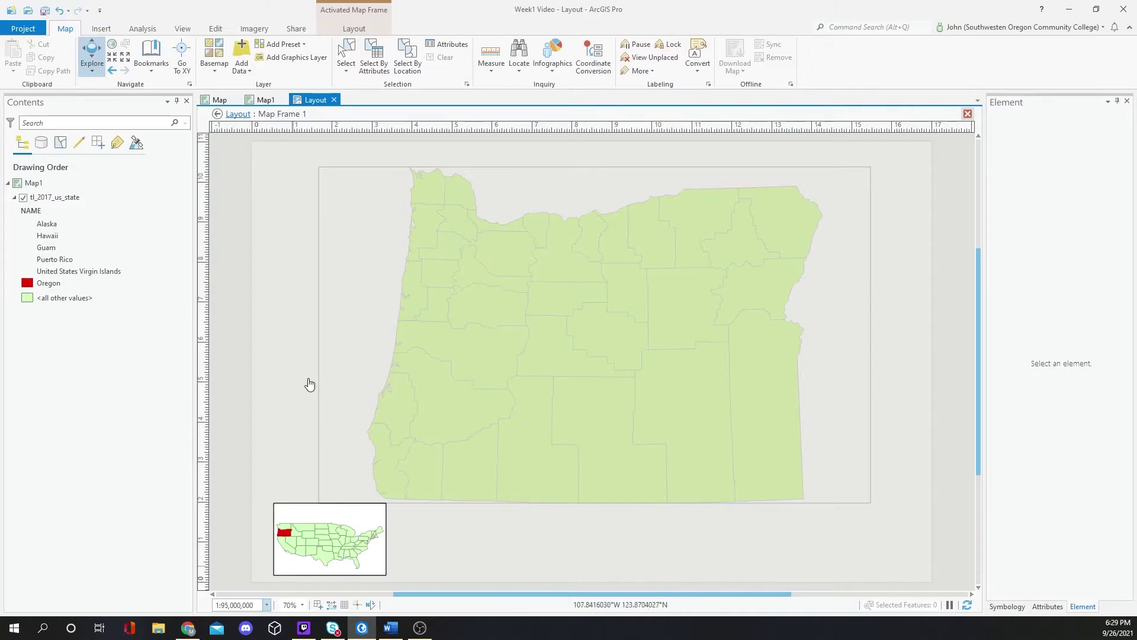
click(354, 28)
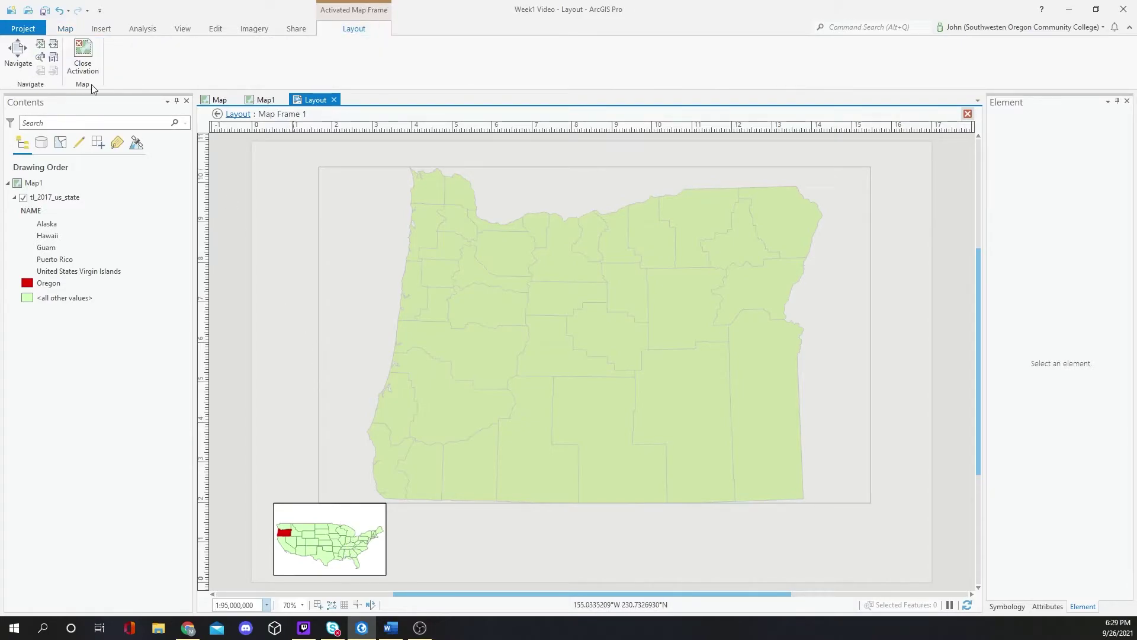
click(83, 56)
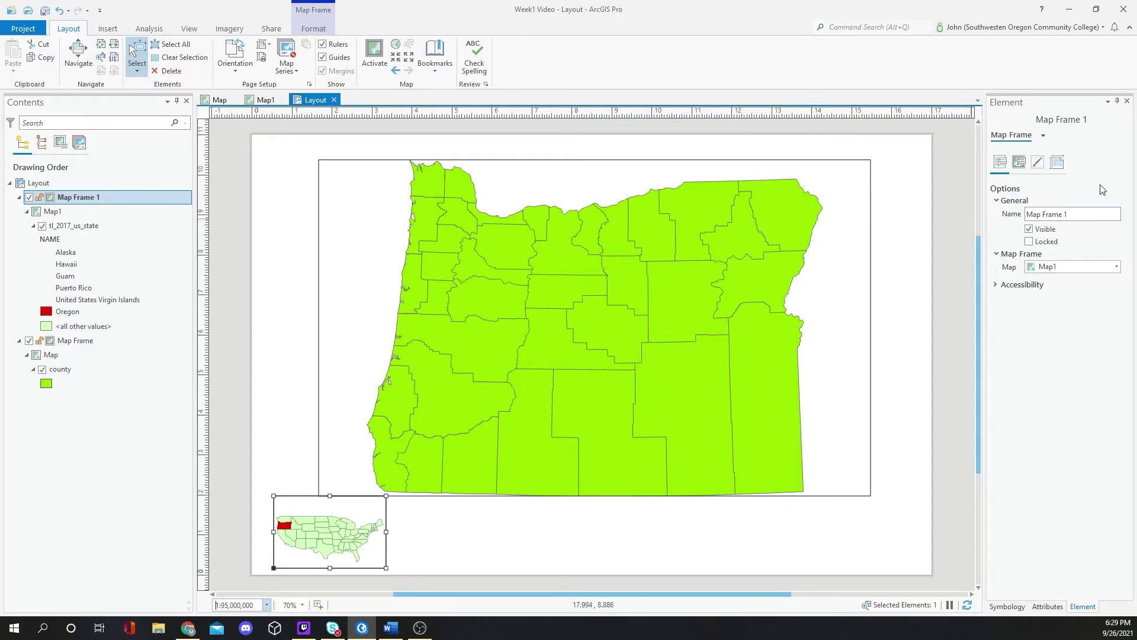
Remove the US inset map frame's border by setting its color to no color
click(1038, 162)
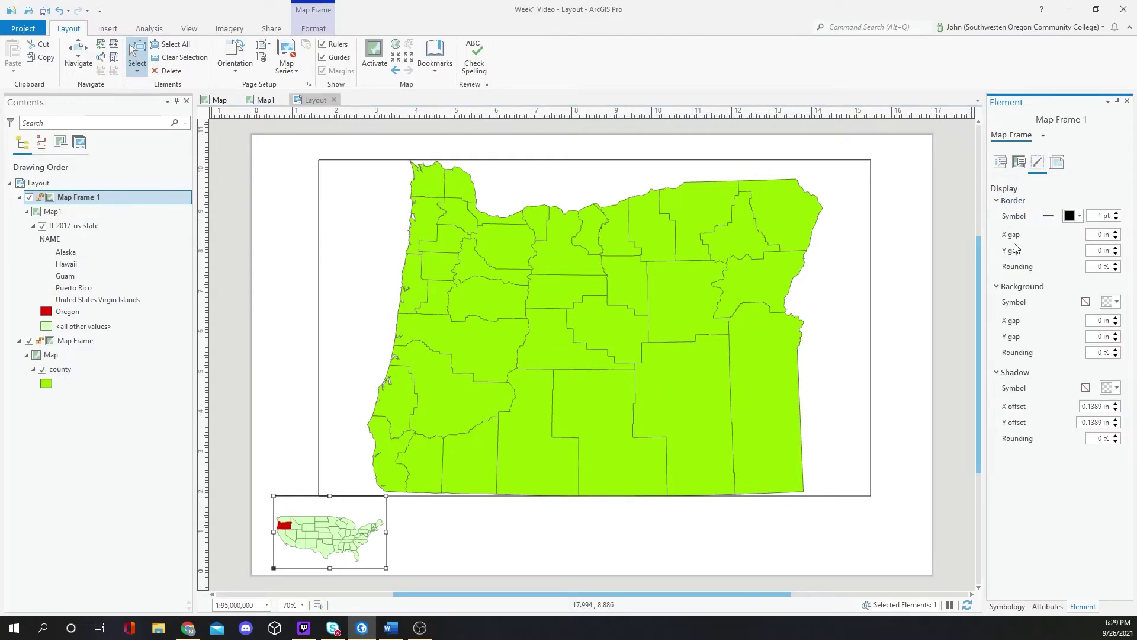
click(1080, 217)
click(1061, 231)
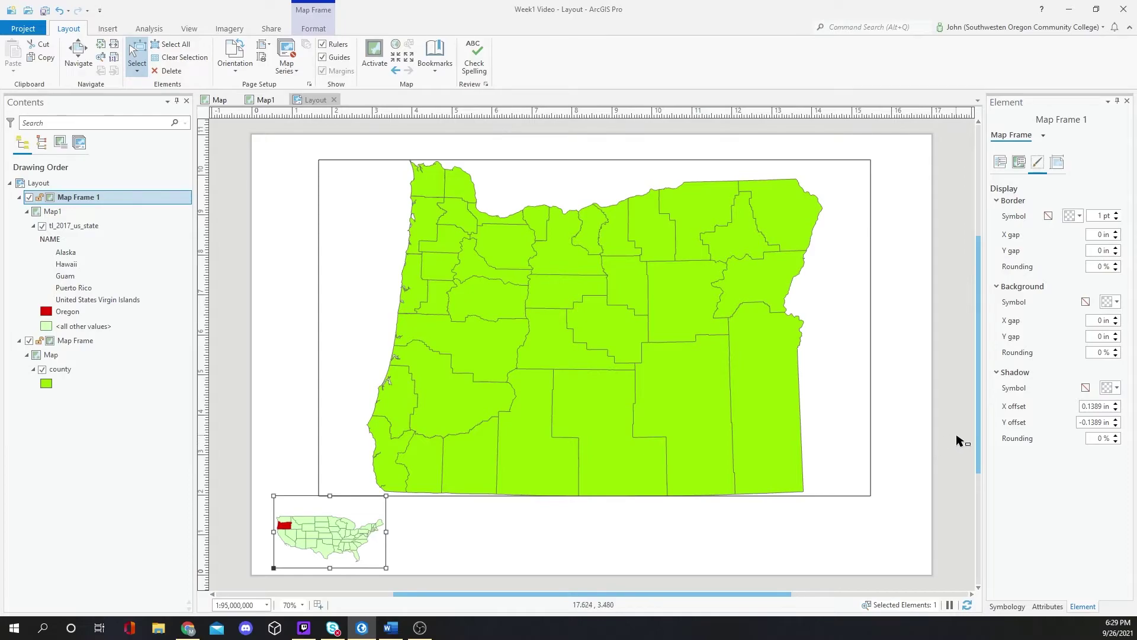
Remove the Oregon counties map frame's border by setting its color to no color
click(874, 428)
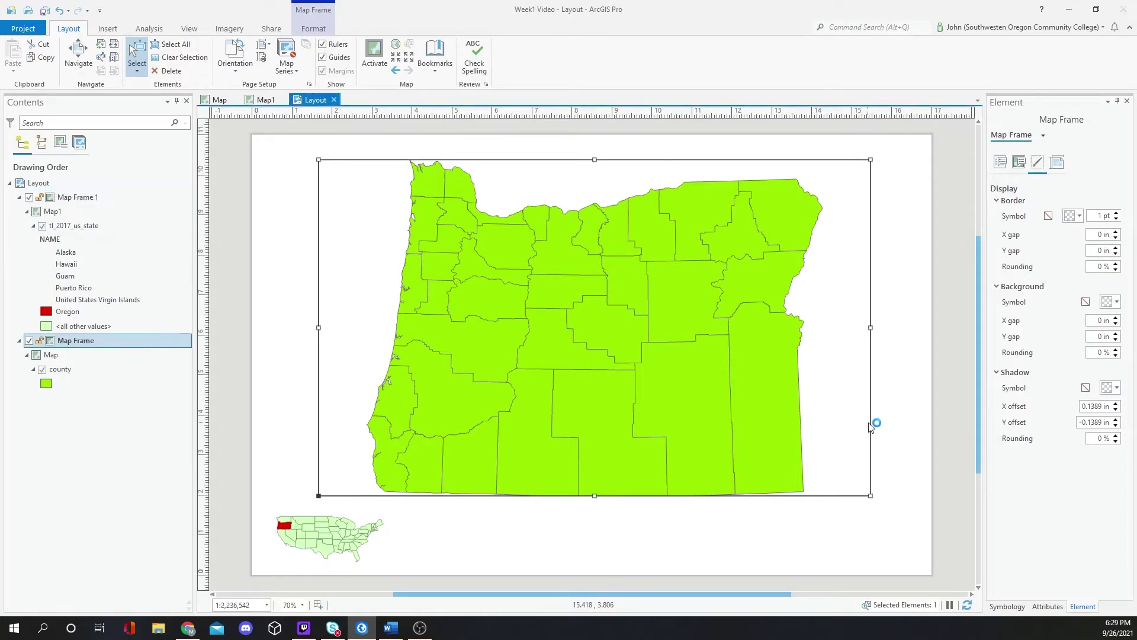
click(1079, 217)
click(1059, 228)
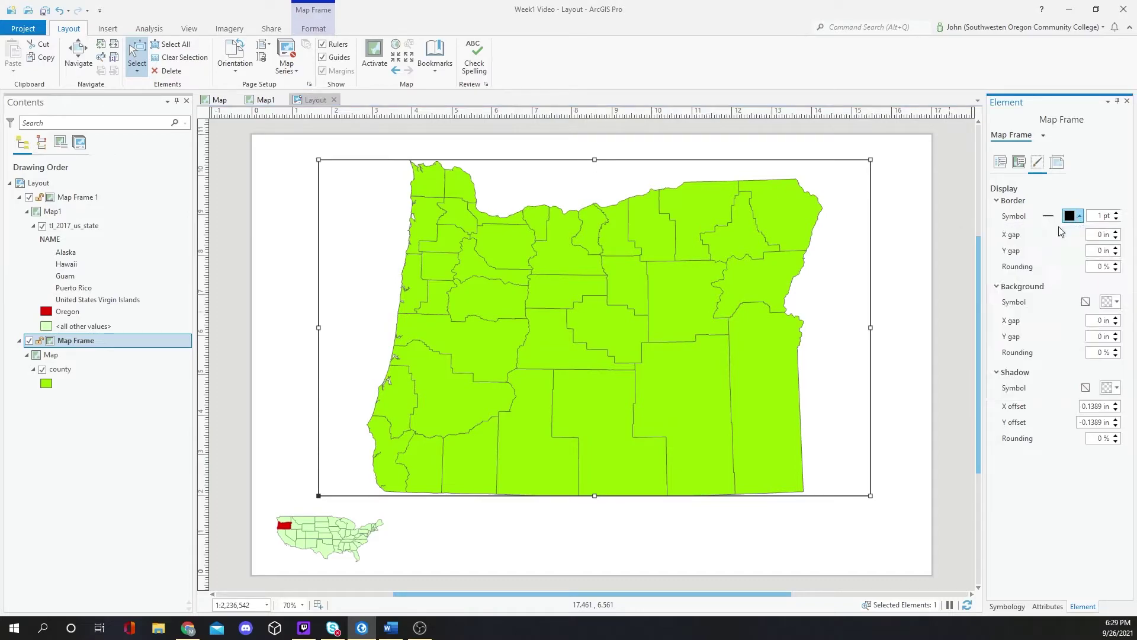
click(924, 361)
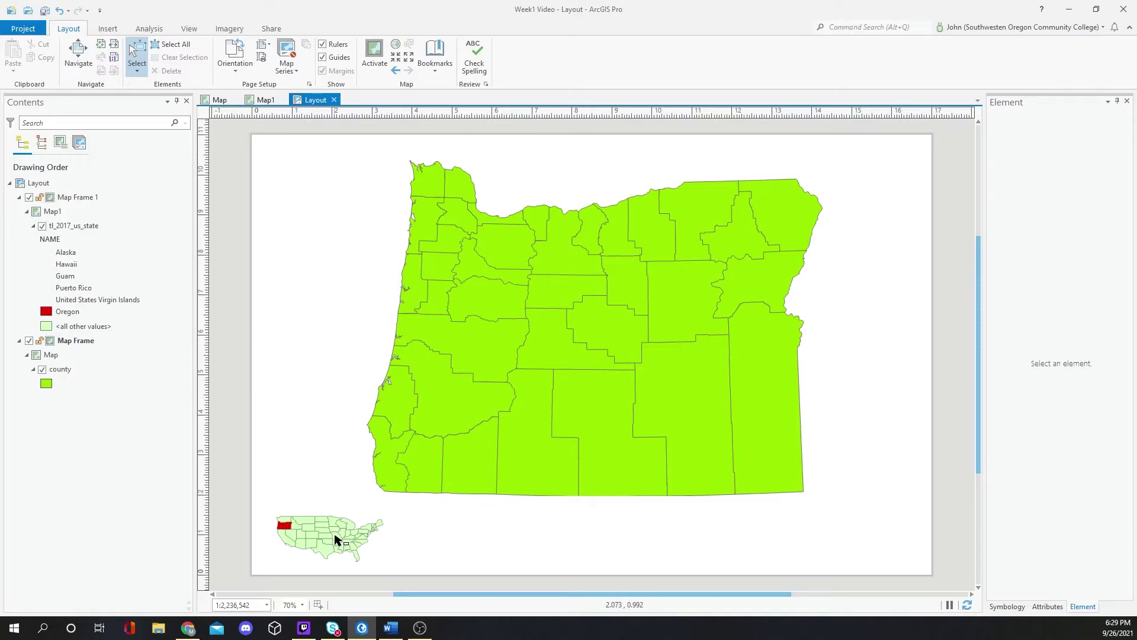
Move the US inset map to just below Oregon's southwest corner, clear of the counties map
click(302, 541)
drag(320, 532, 354, 516)
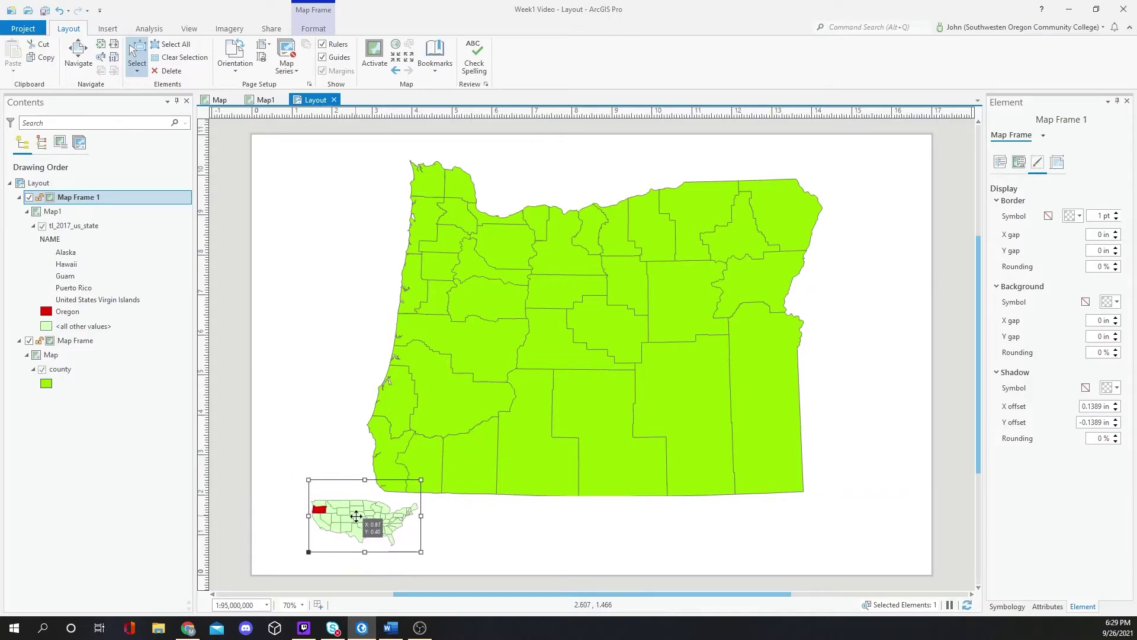
click(827, 432)
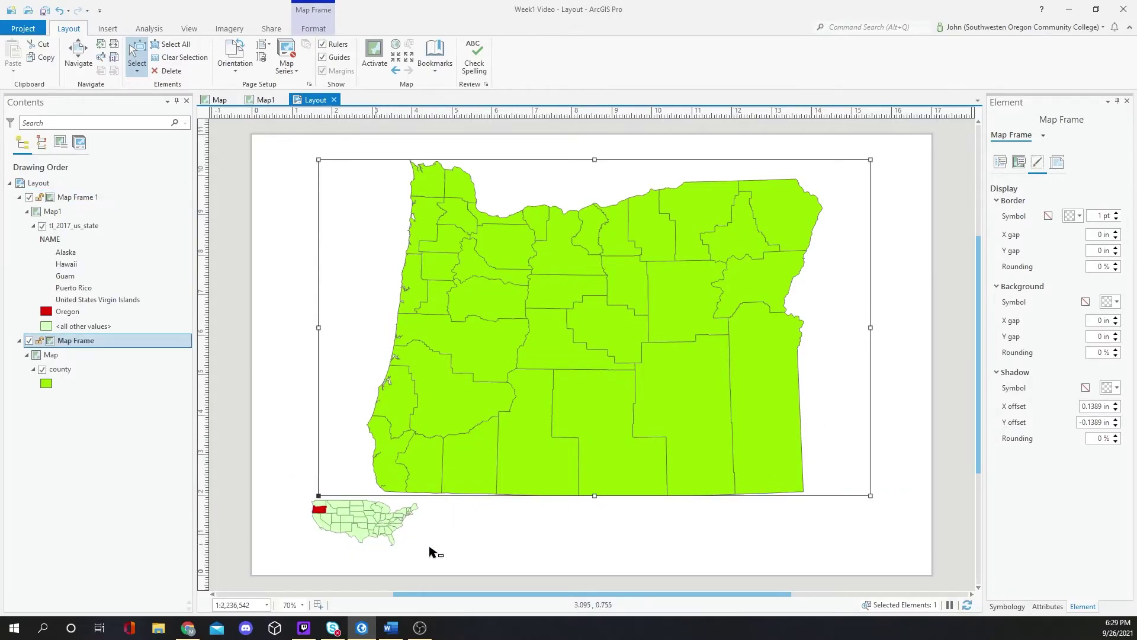
click(362, 517)
drag(361, 521, 371, 525)
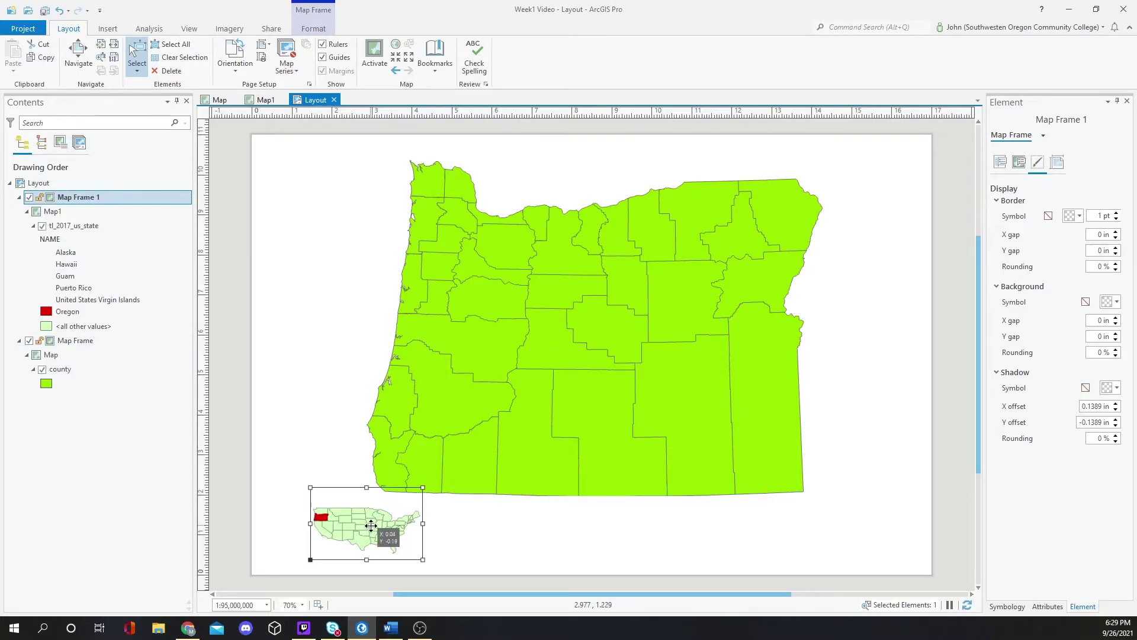
click(892, 429)
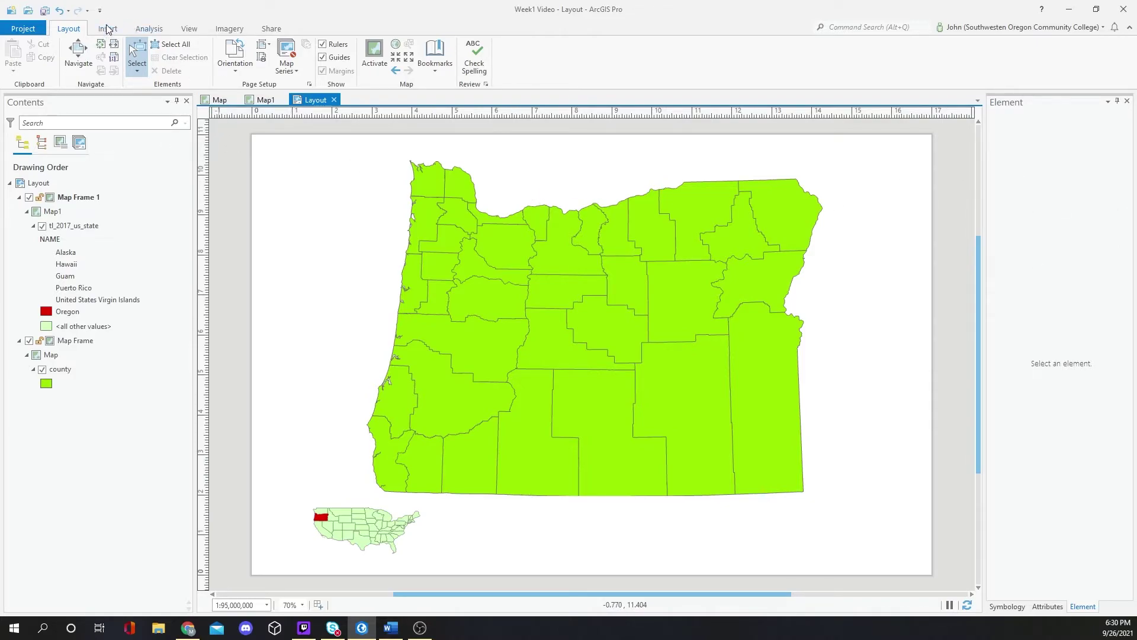
Draw a rectangle around the entire layout page, 17 in wide and 11 in high
click(108, 29)
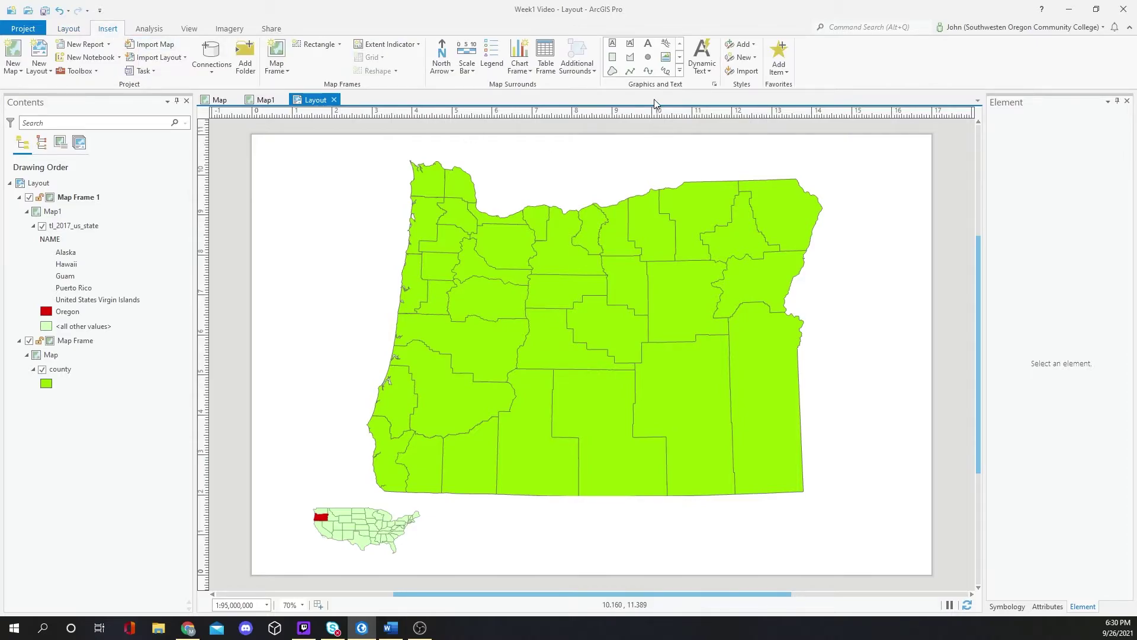
click(615, 61)
drag(267, 144, 931, 575)
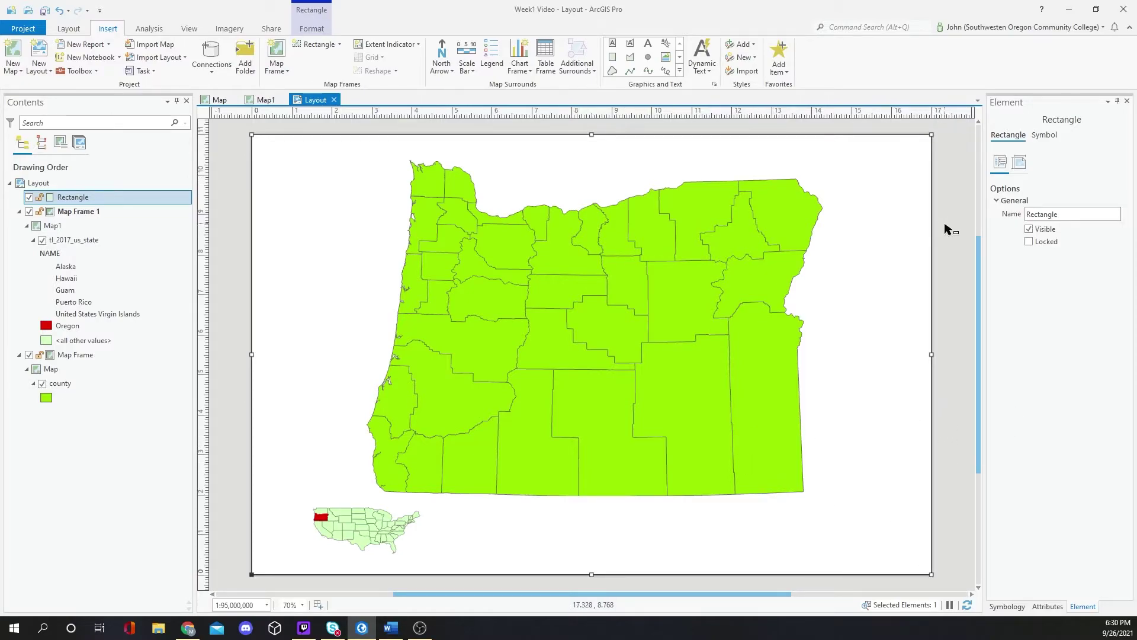
Set the page rectangle's width to 16.8 in and its height to 10.8 in
click(1044, 135)
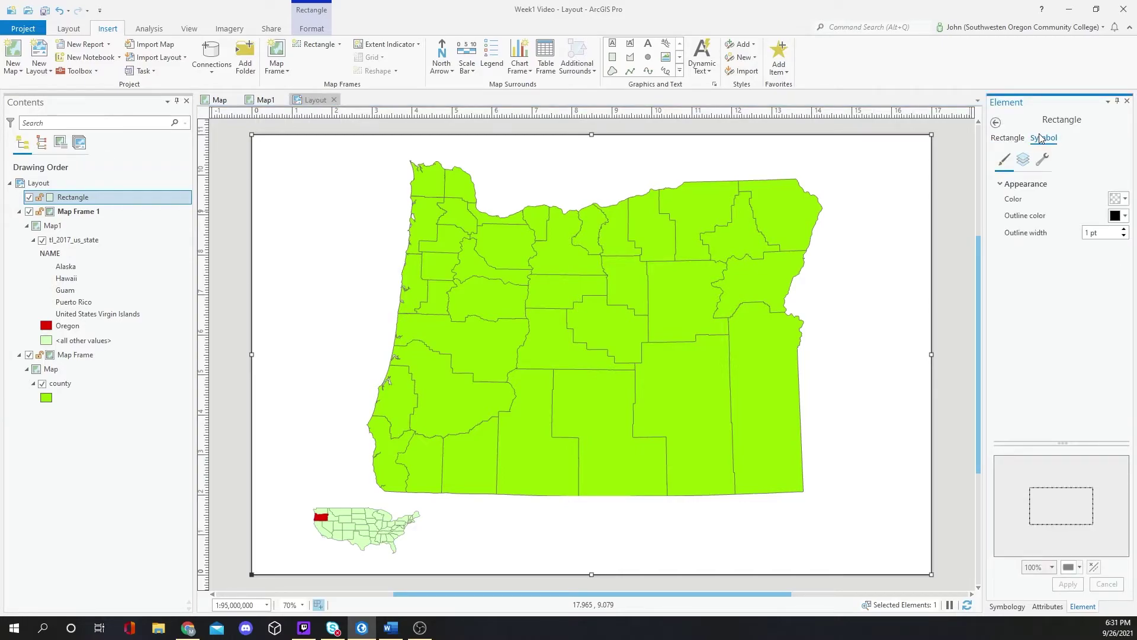
click(1005, 139)
click(1019, 163)
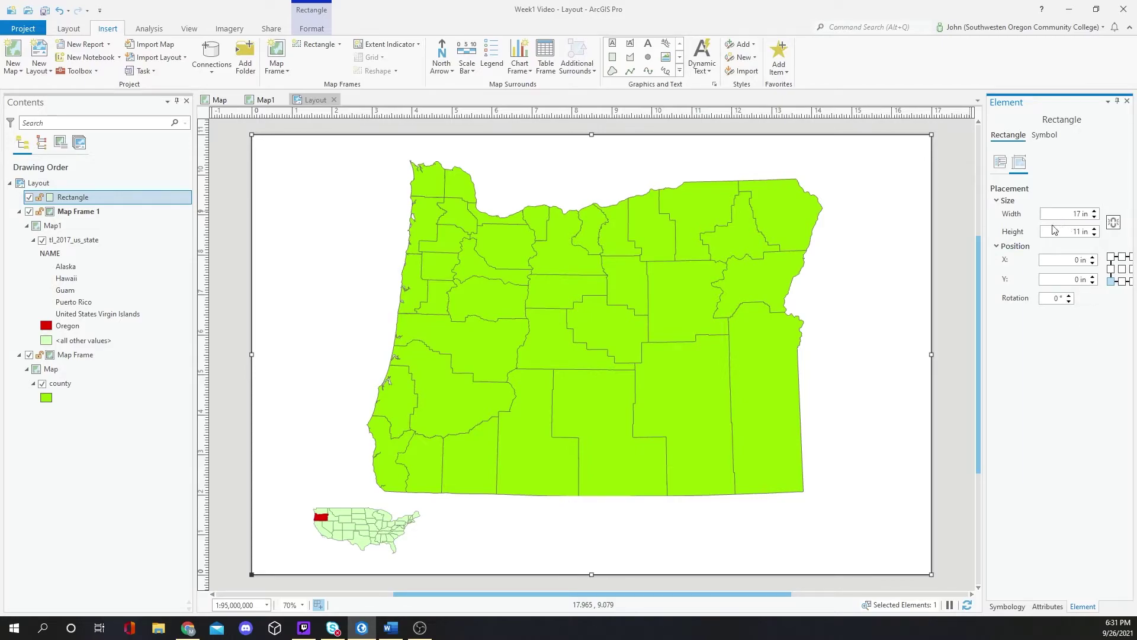
click(1081, 214)
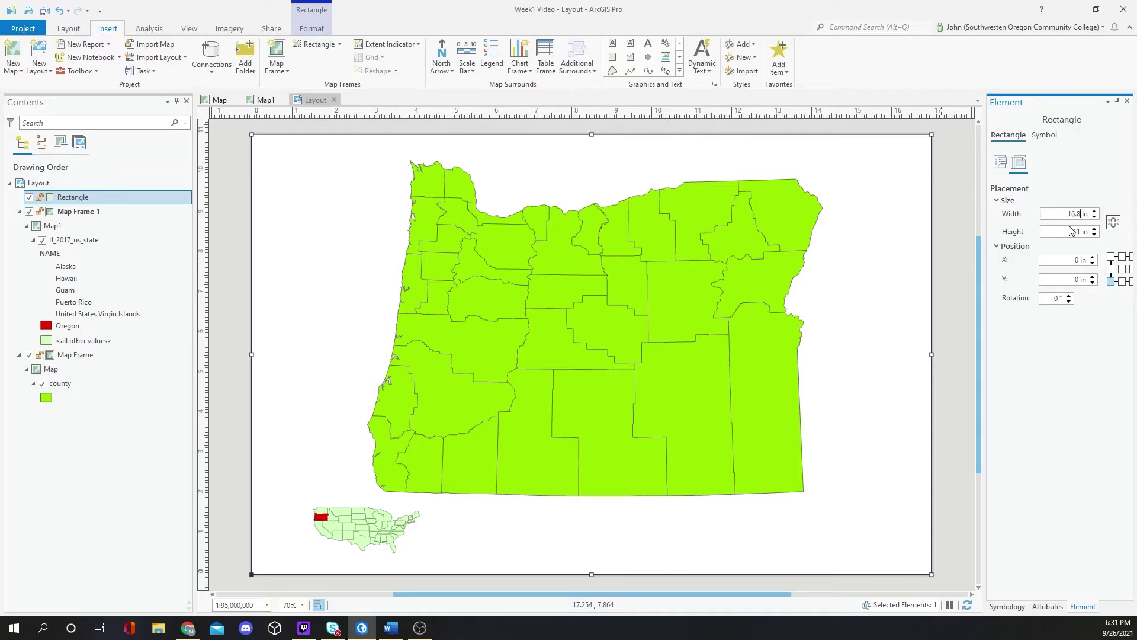
drag(1075, 233, 1078, 232)
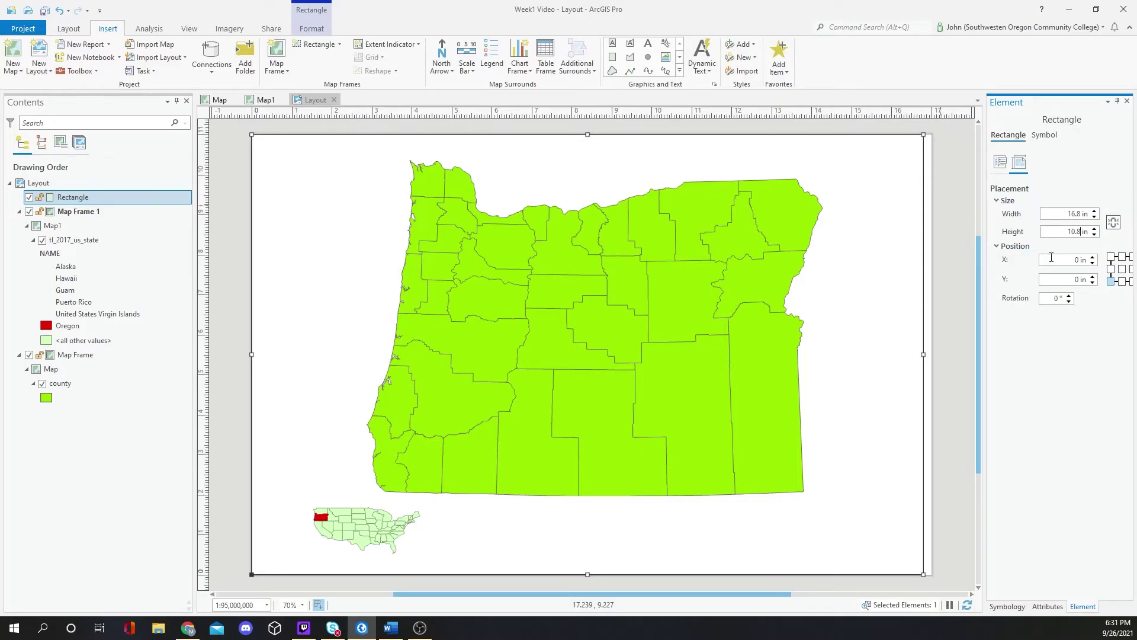
key(Return)
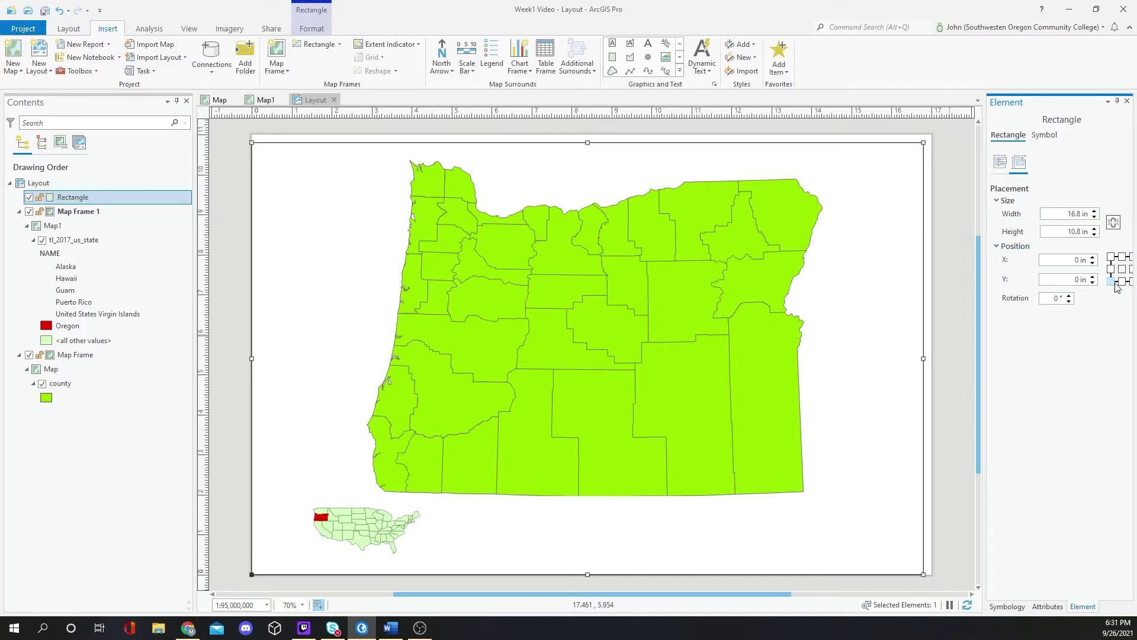
Position the page rectangle at X 0.1 in and Y 0.1 in
click(1093, 259)
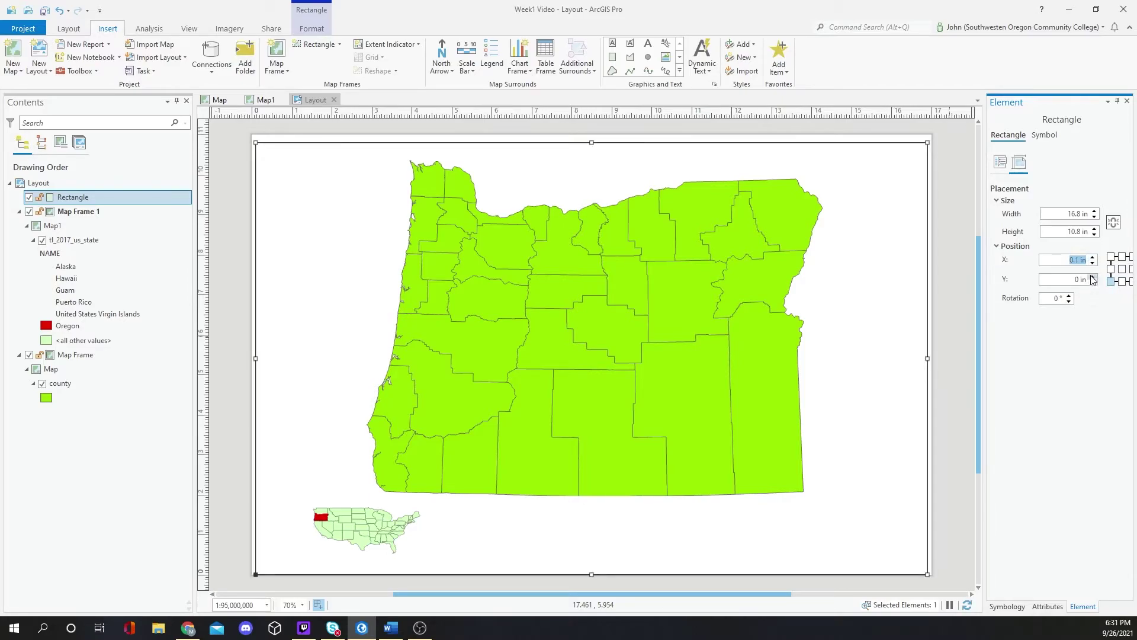
click(1092, 277)
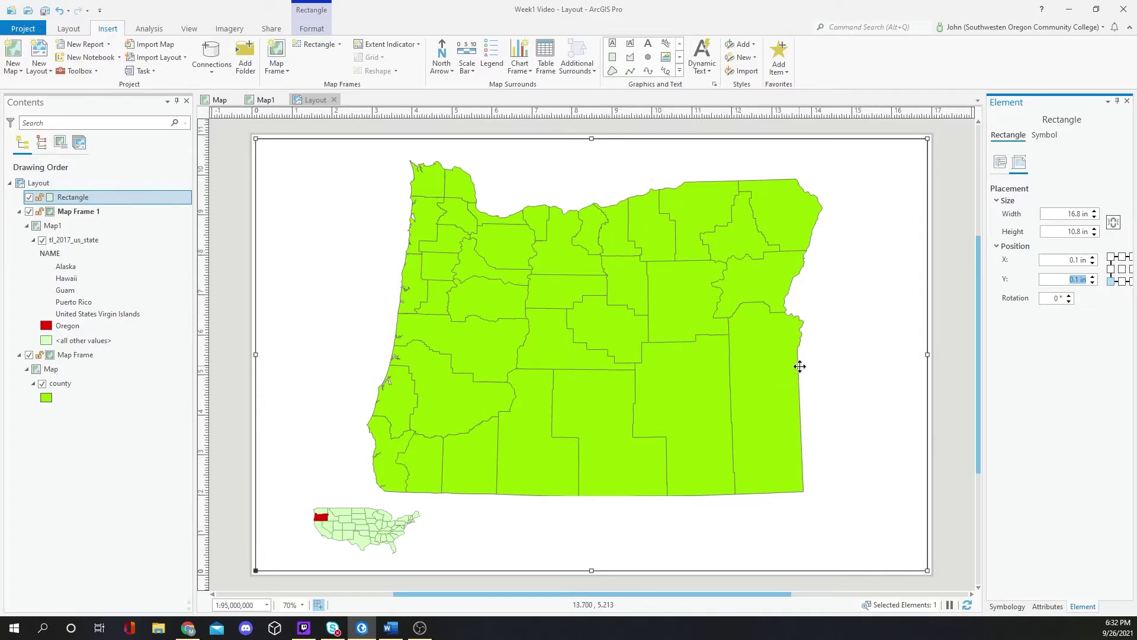
click(1005, 404)
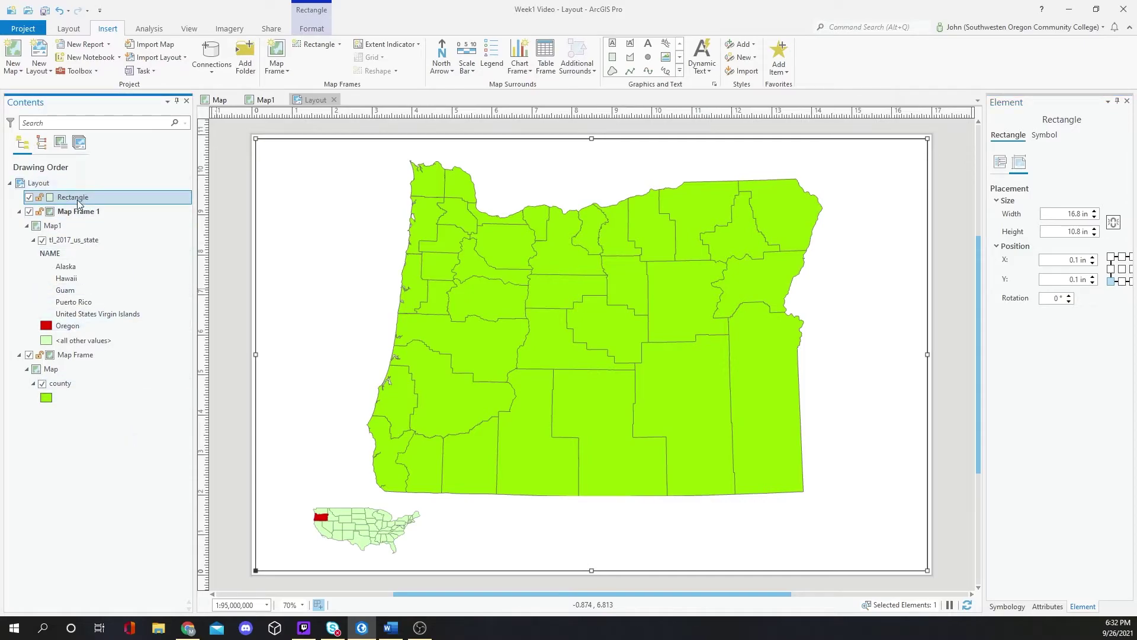
Move the rectangle below the US inset frame in the drawing order and test selecting the inset and the Oregon map on the page
drag(78, 201, 77, 205)
drag(89, 301, 94, 356)
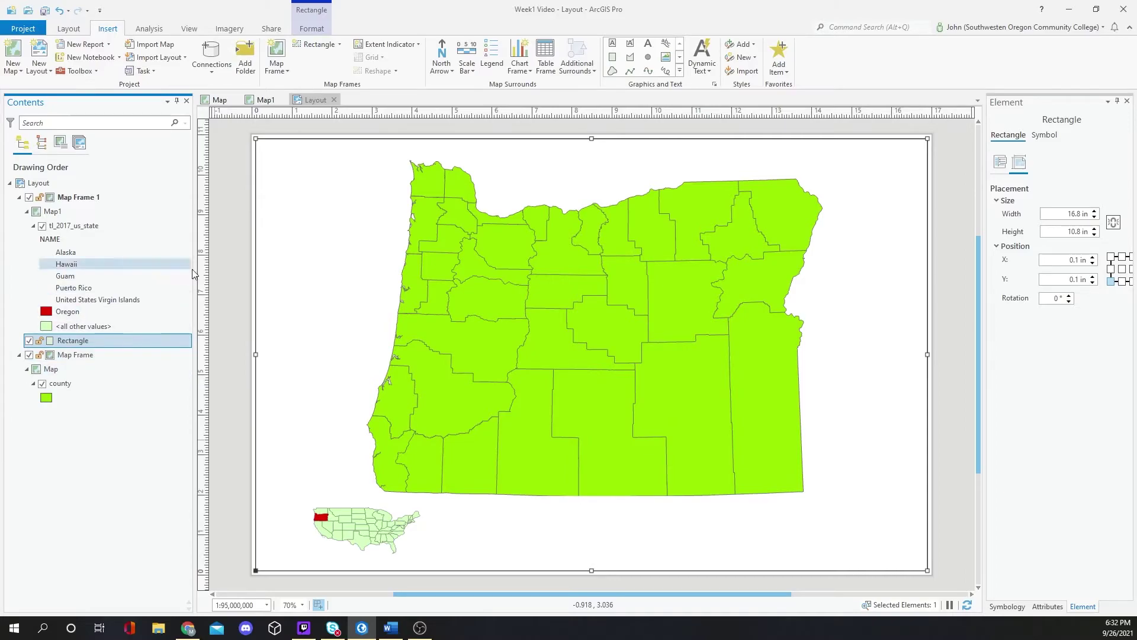
click(240, 279)
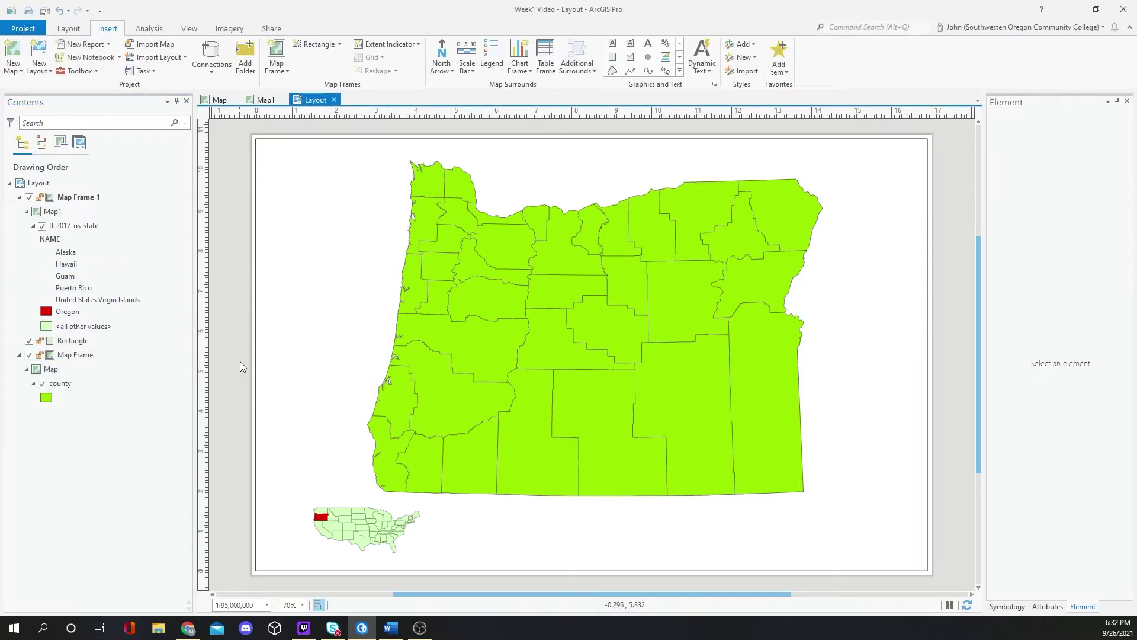
click(441, 377)
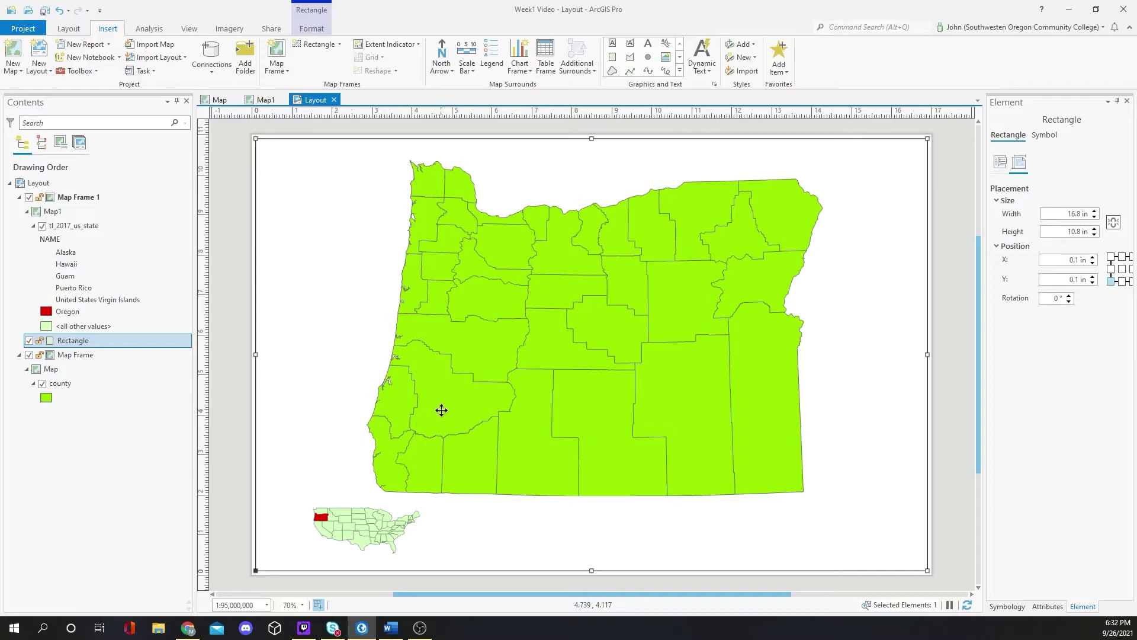
click(359, 524)
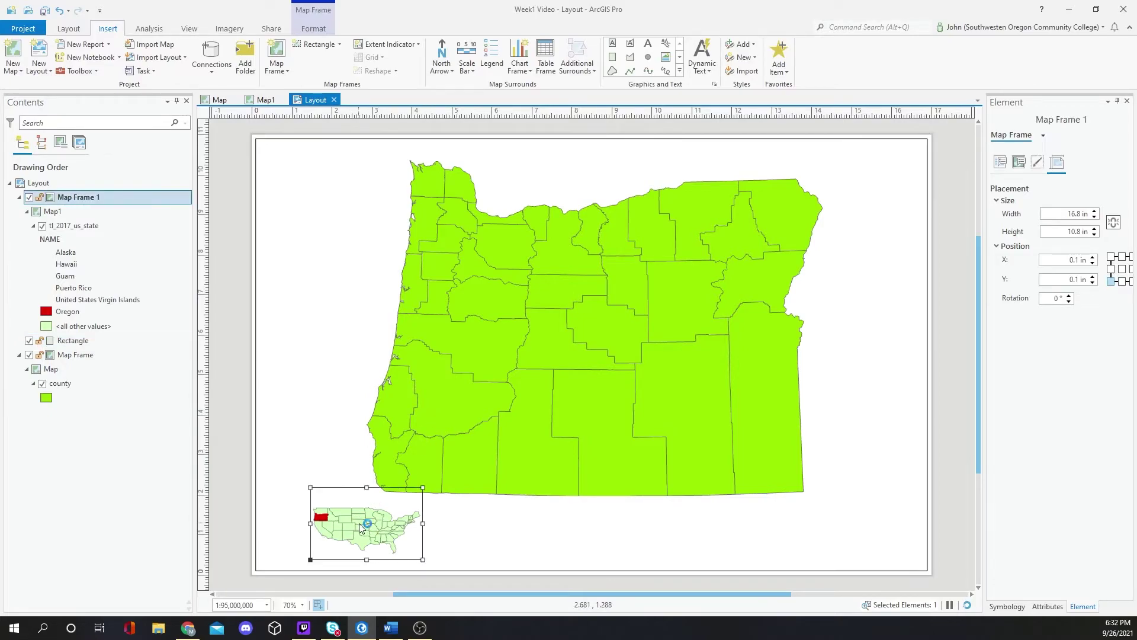
click(487, 415)
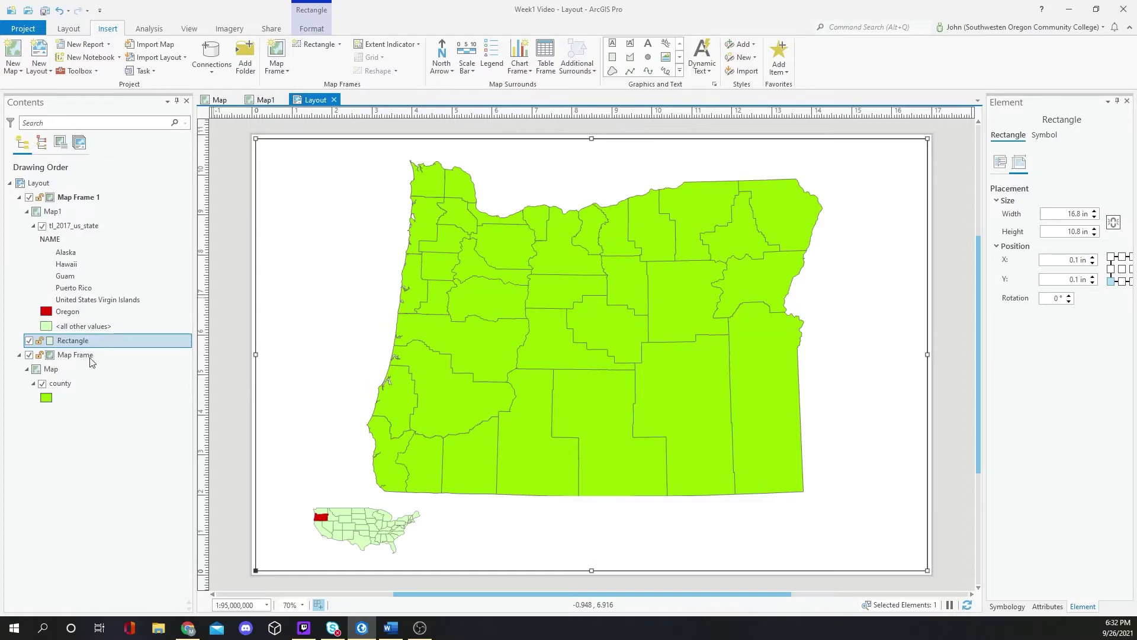
Place the Oregon counties map frame above the rectangle in the drawing order and test selecting both maps and the rectangle
drag(100, 346, 61, 435)
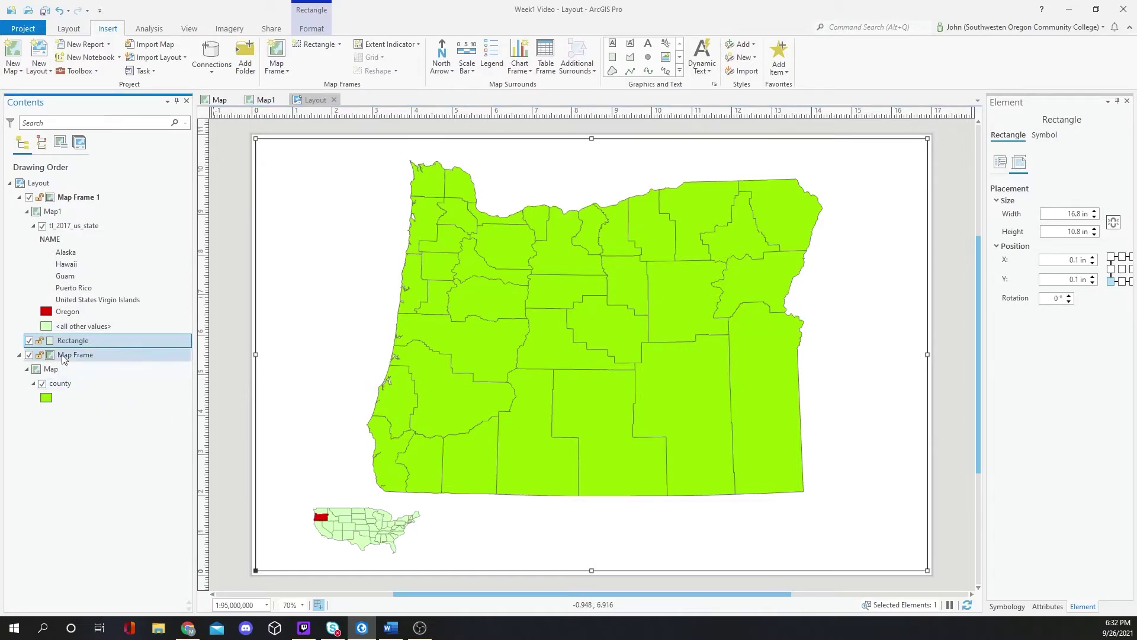
drag(67, 342, 99, 420)
drag(64, 356, 71, 339)
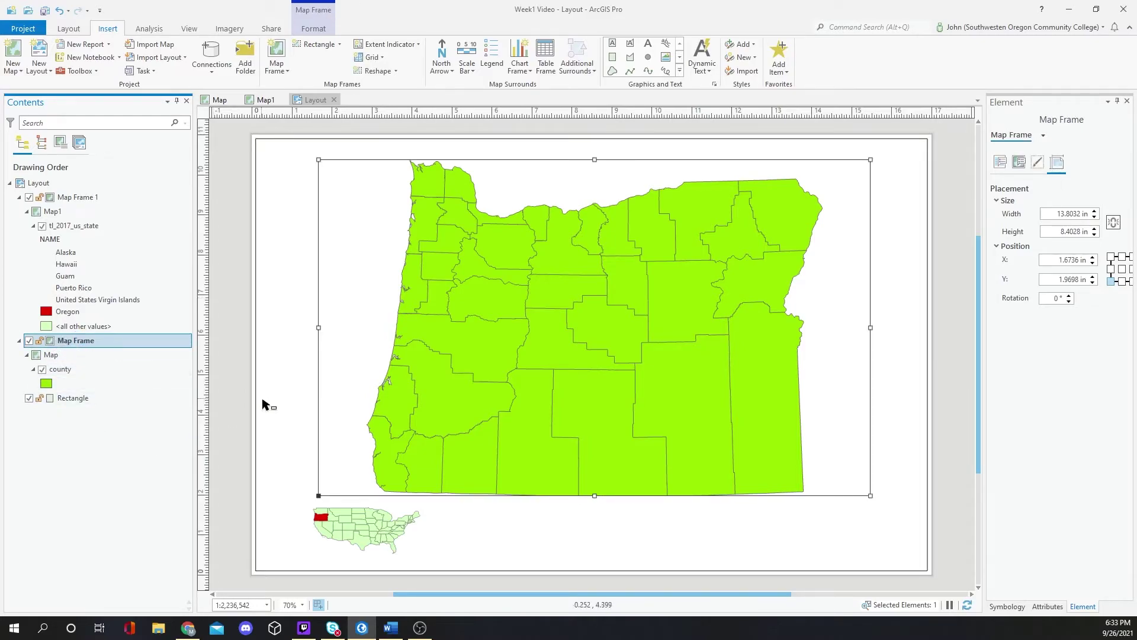
click(244, 389)
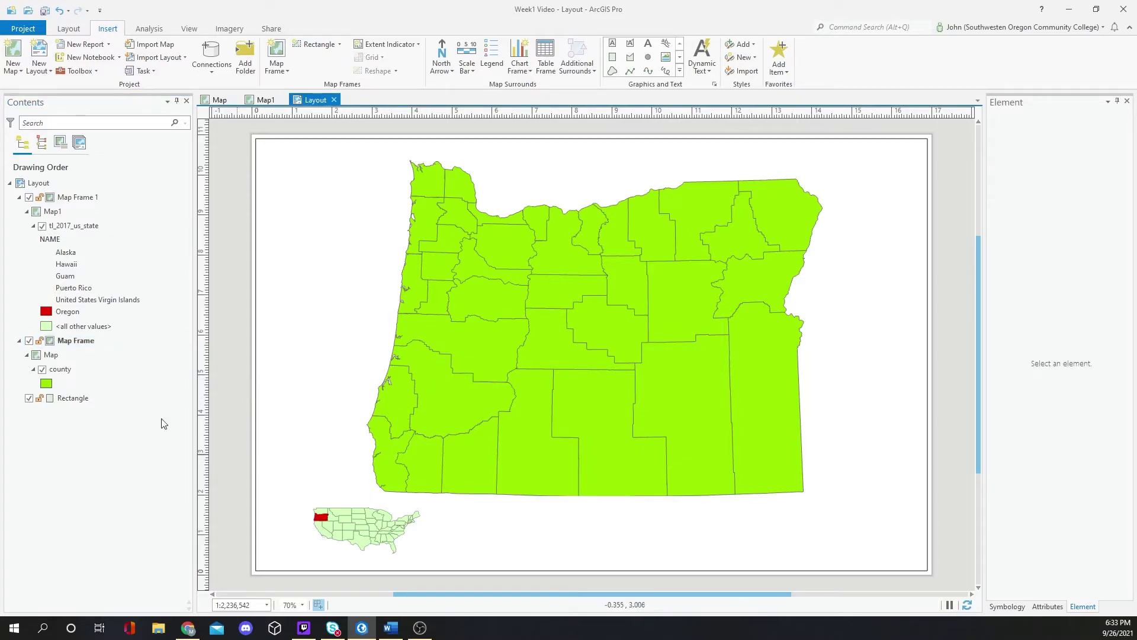
click(513, 388)
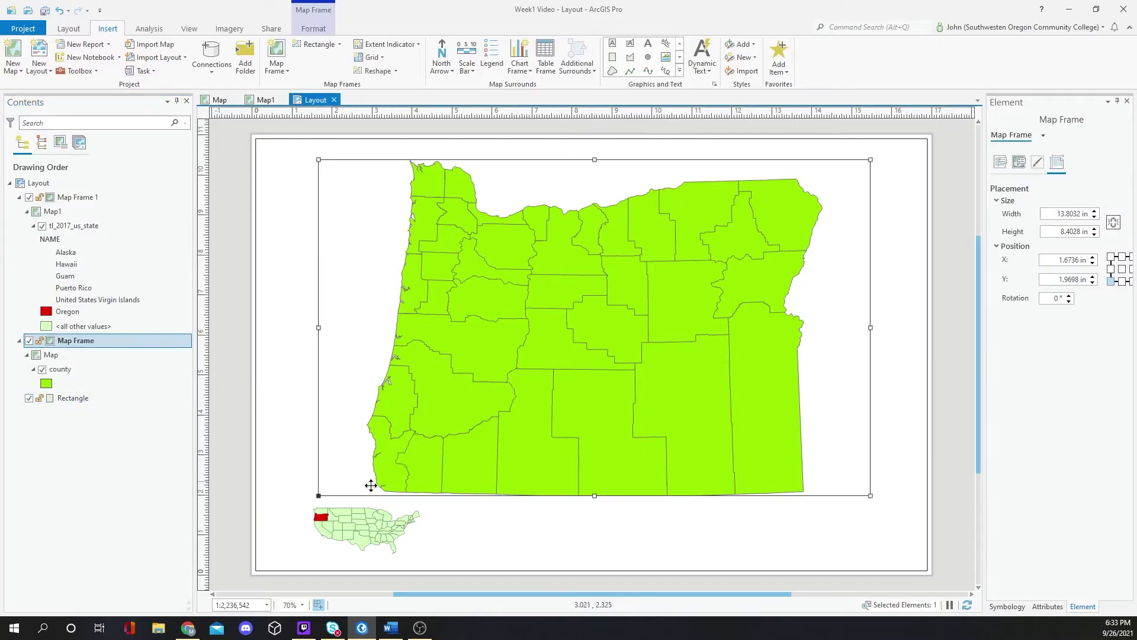
click(357, 519)
click(272, 410)
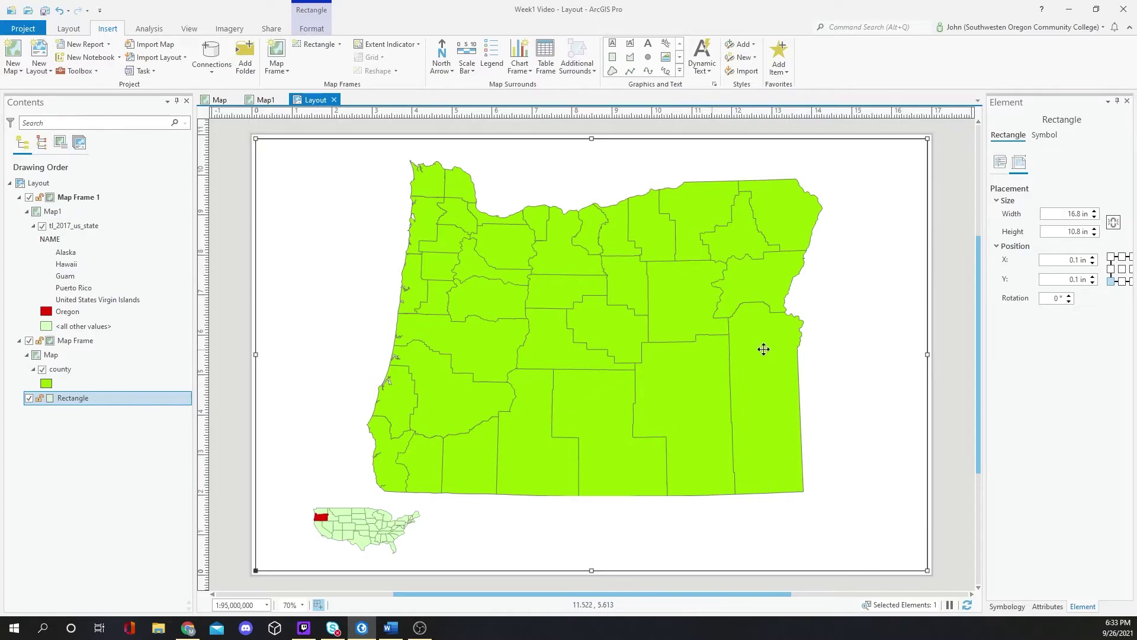
Insert a four-pointed star north arrow below Oregon, aligned with the center of the counties map frame at about X 8.58 in
click(445, 72)
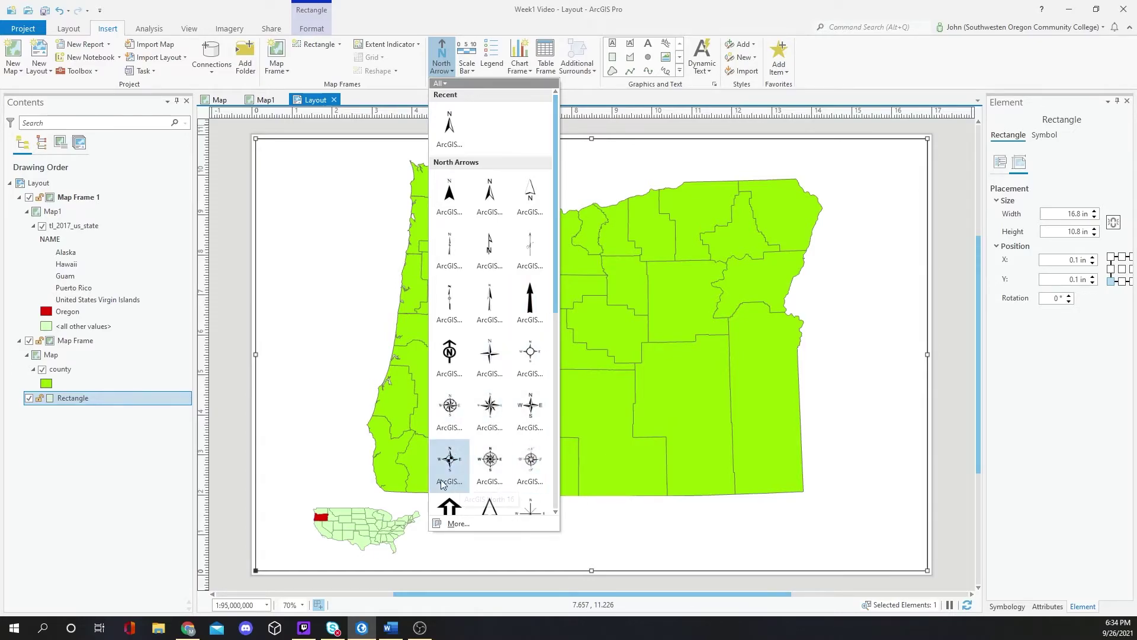
click(493, 357)
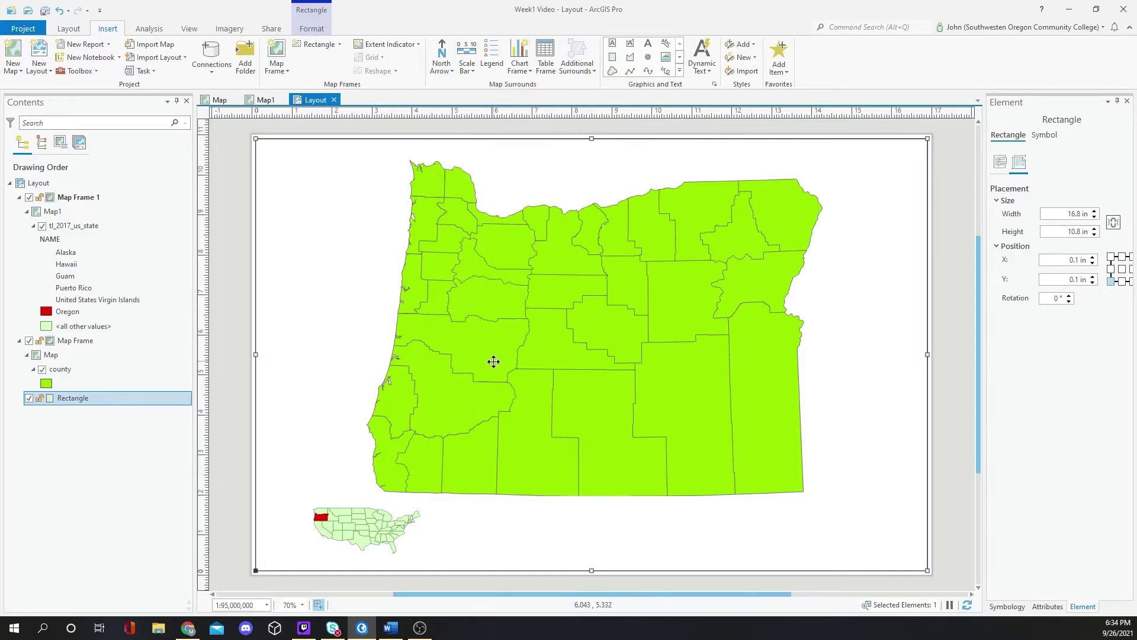
click(565, 531)
mouse_move(575, 542)
mouse_down()
mouse_move(590, 560)
mouse_move(584, 528)
mouse_move(645, 527)
mouse_move(560, 527)
mouse_move(687, 543)
mouse_move(599, 522)
mouse_up()
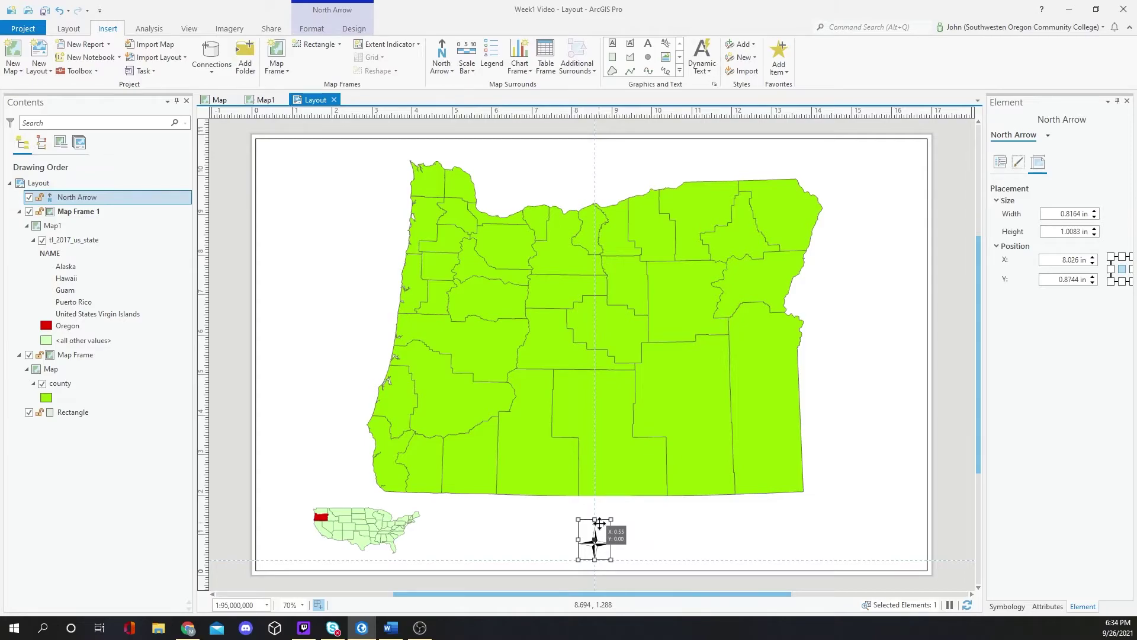
drag(600, 523, 600, 522)
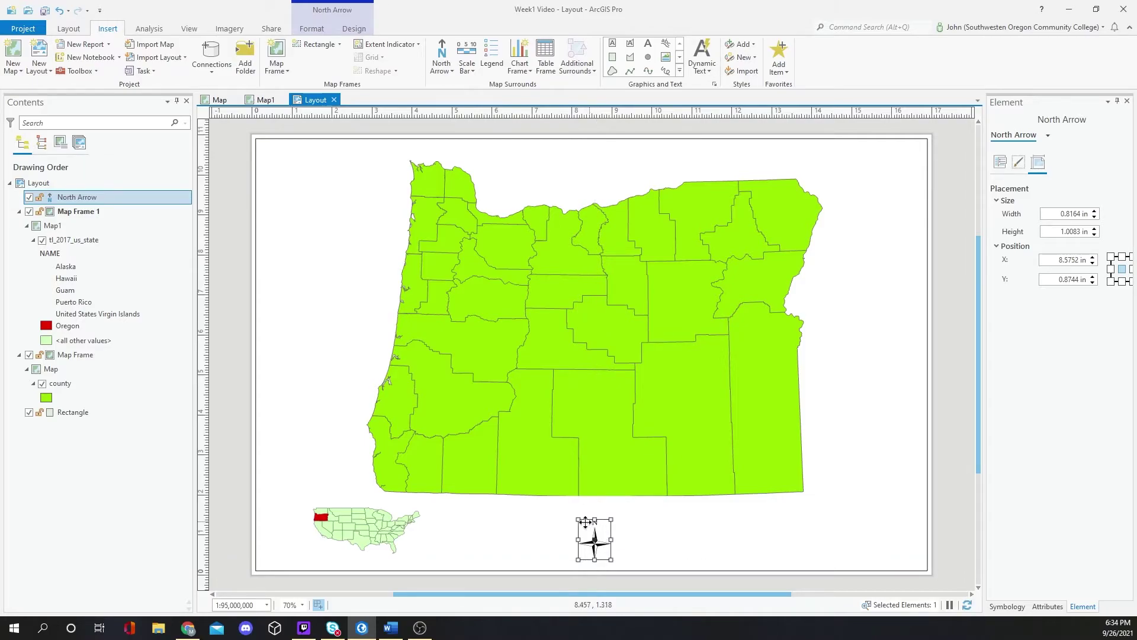
Shift the north arrow slightly west so it is centered horizontally on the page below Oregon
click(383, 526)
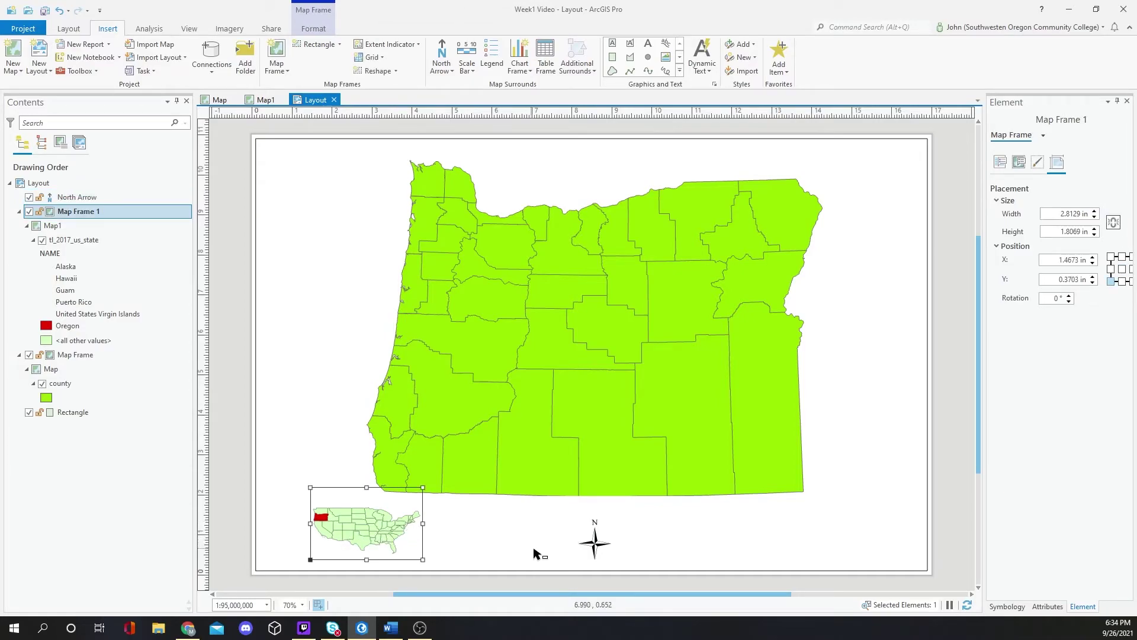
drag(594, 542, 568, 541)
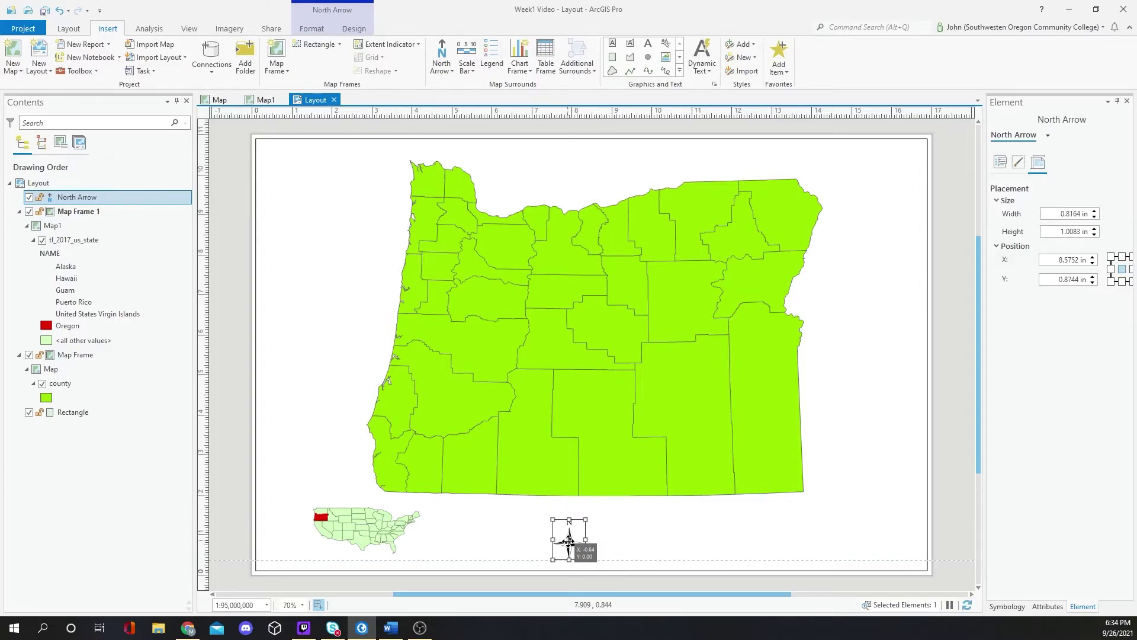
drag(568, 541, 591, 541)
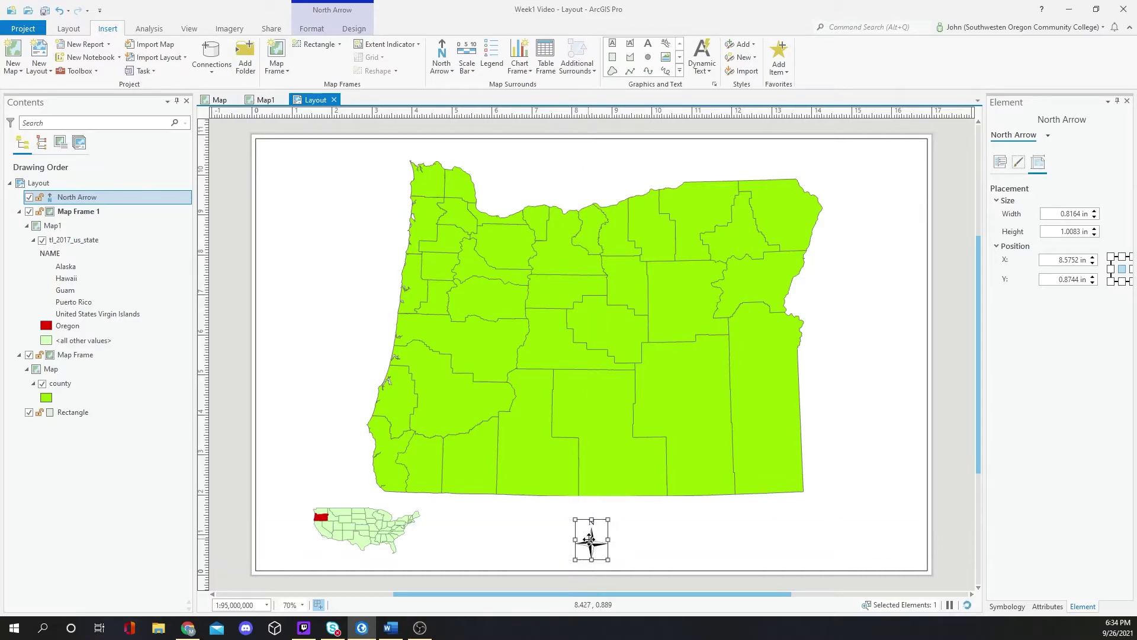
click(700, 530)
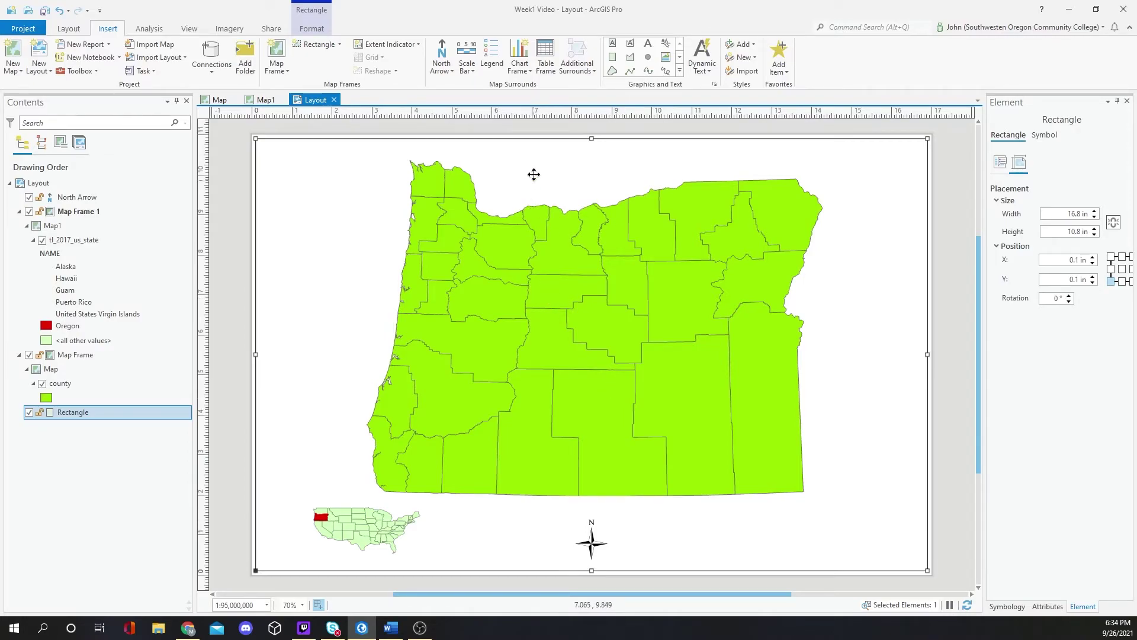
click(469, 71)
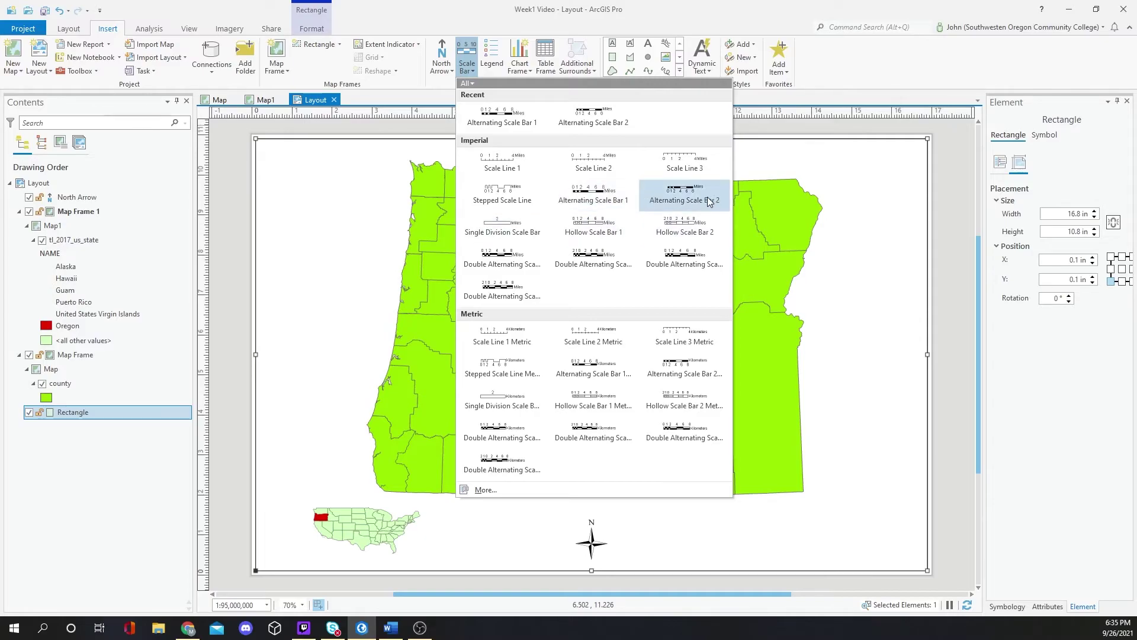
click(671, 196)
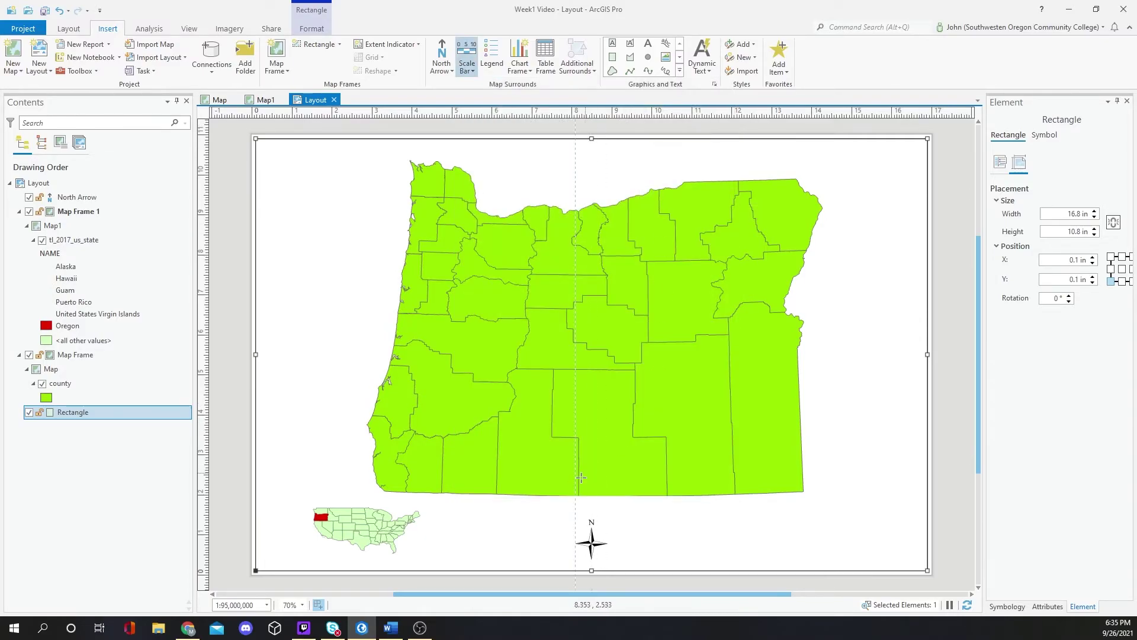
click(589, 538)
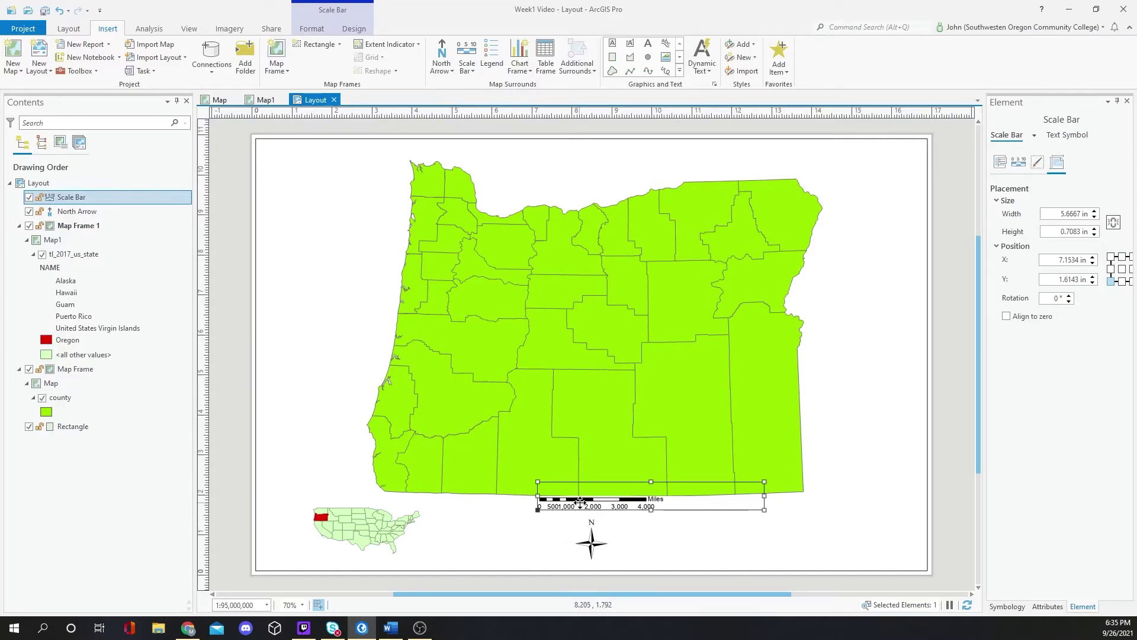
drag(580, 502, 575, 451)
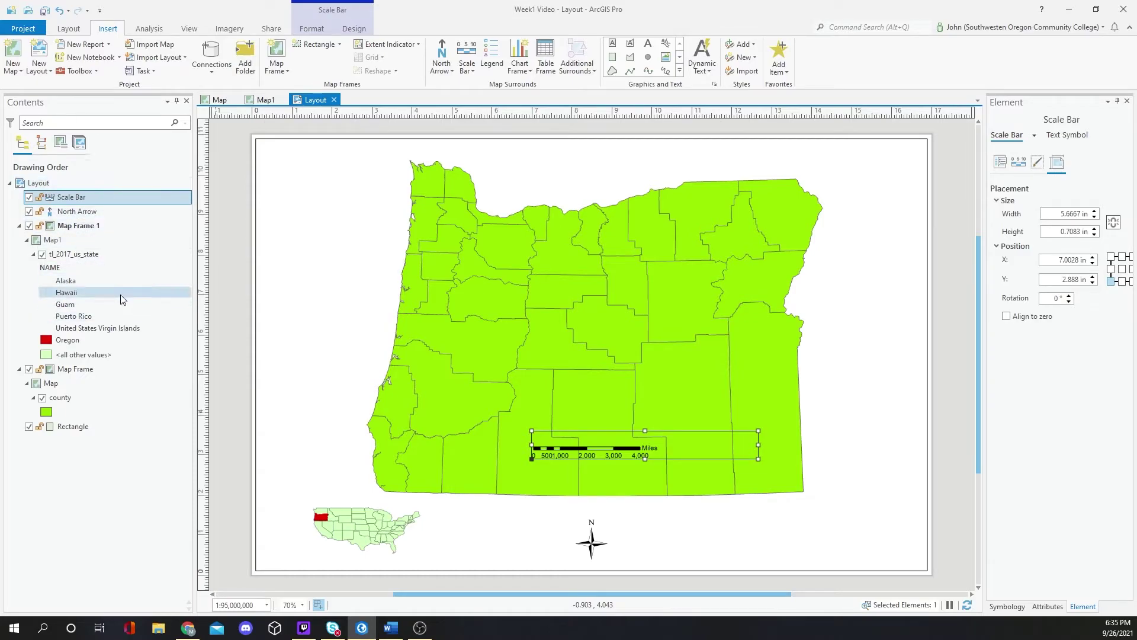
right_click(583, 439)
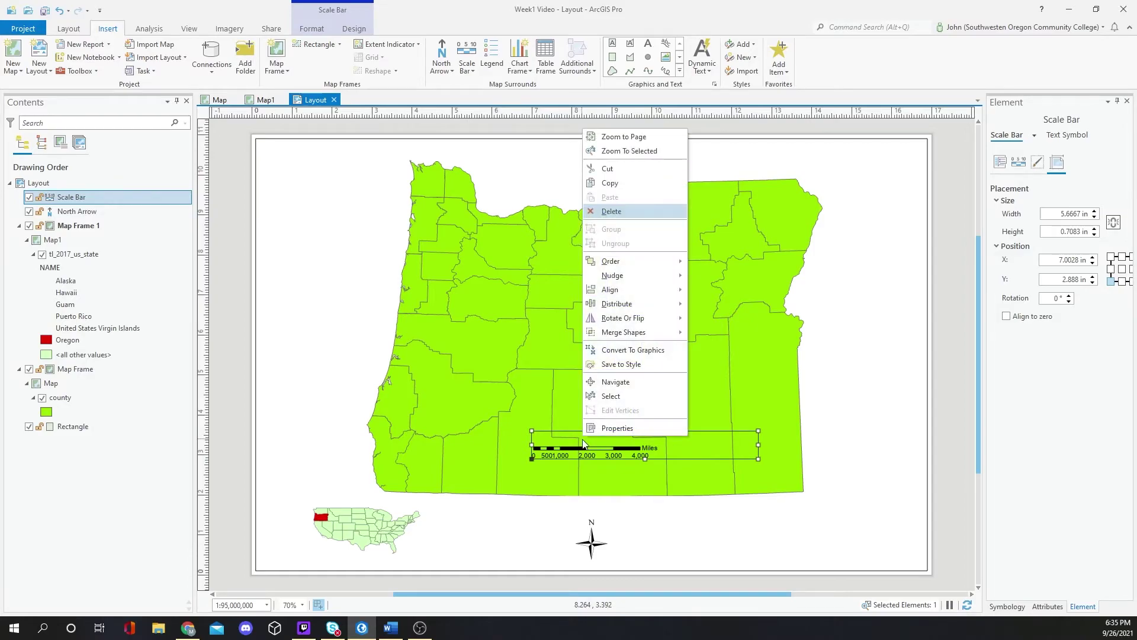
click(637, 210)
Insert an Alternating Scale Bar 2 in miles for the Oregon counties map, centered between Oregon and the north arrow
click(57, 372)
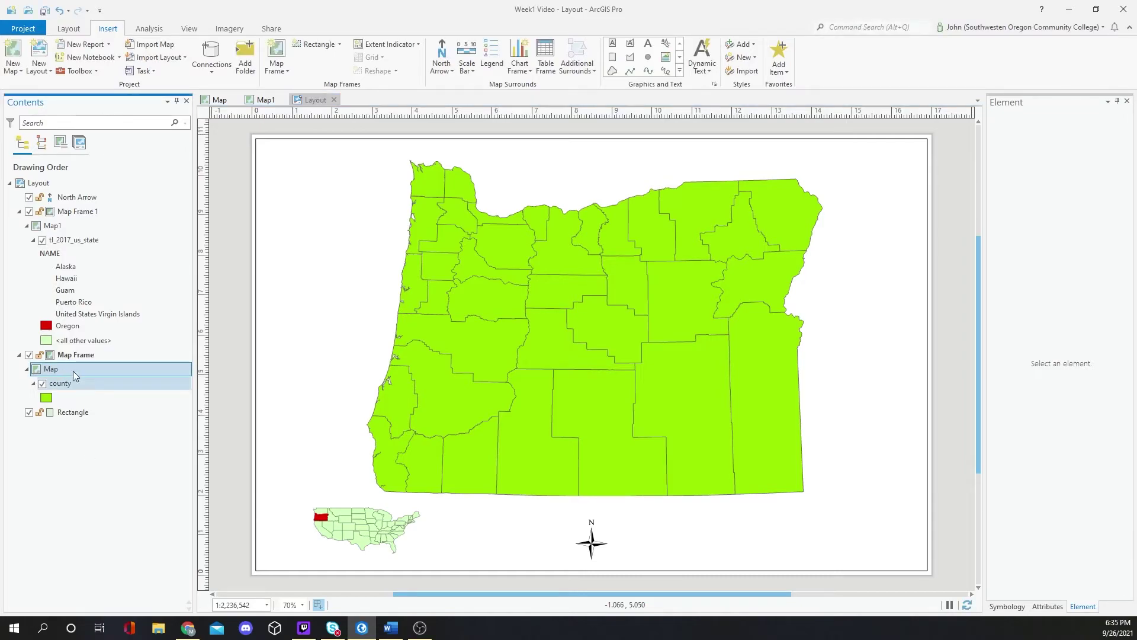
click(467, 67)
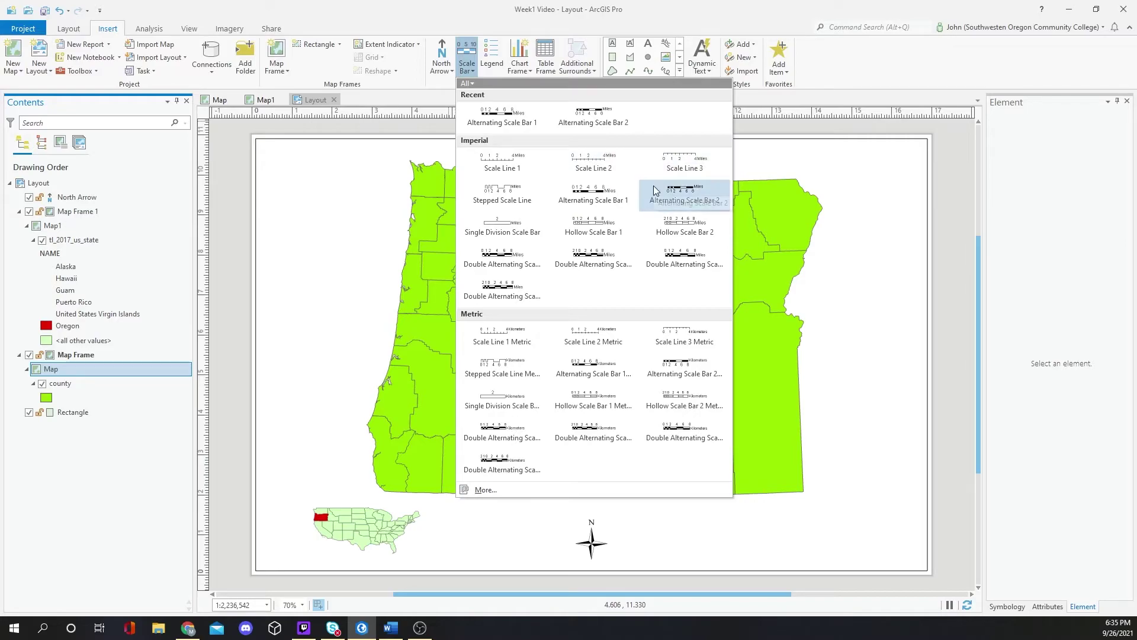
click(684, 192)
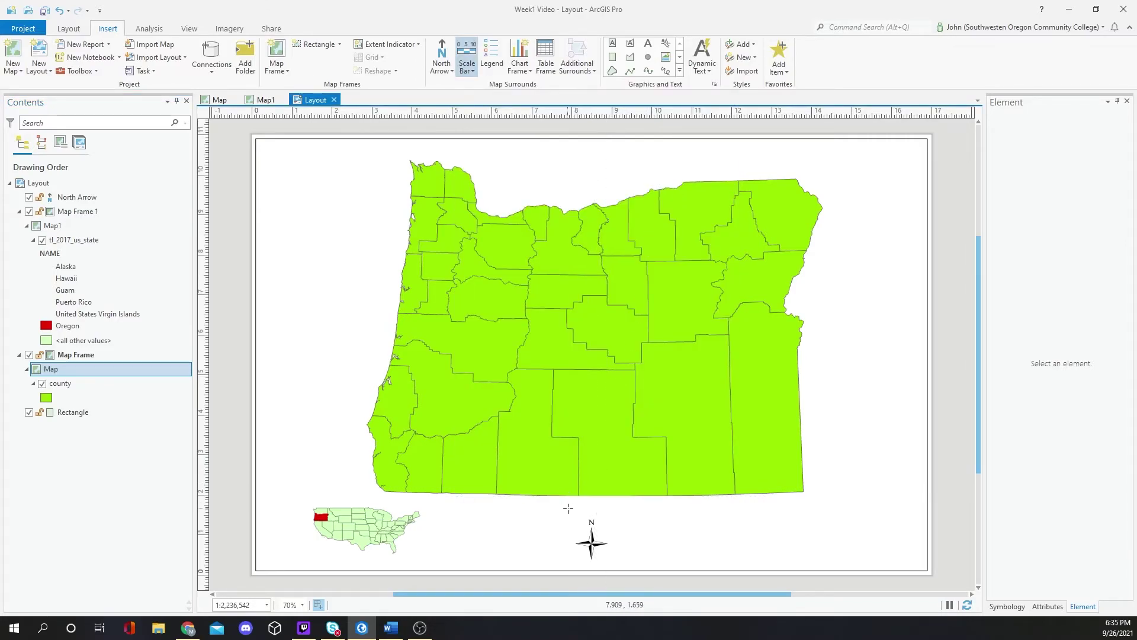
click(568, 508)
drag(659, 492, 604, 504)
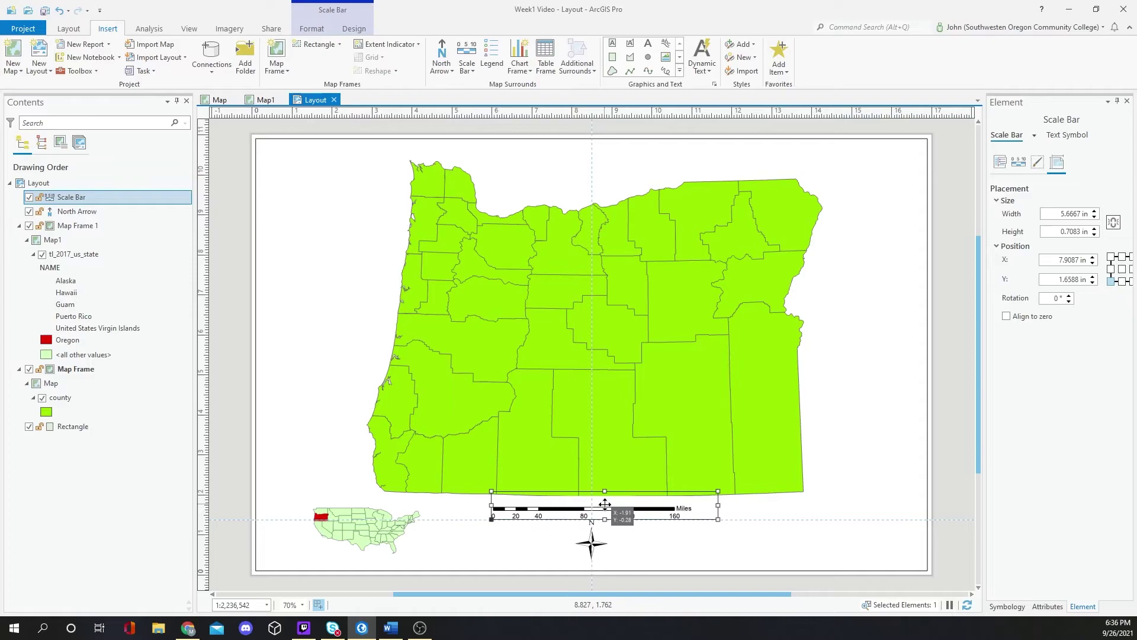
drag(605, 504, 605, 504)
Shrink the north arrow to about 0.64 by 0.80 in so it sits clear below the scale bar, centered at X 8.5 in
click(629, 546)
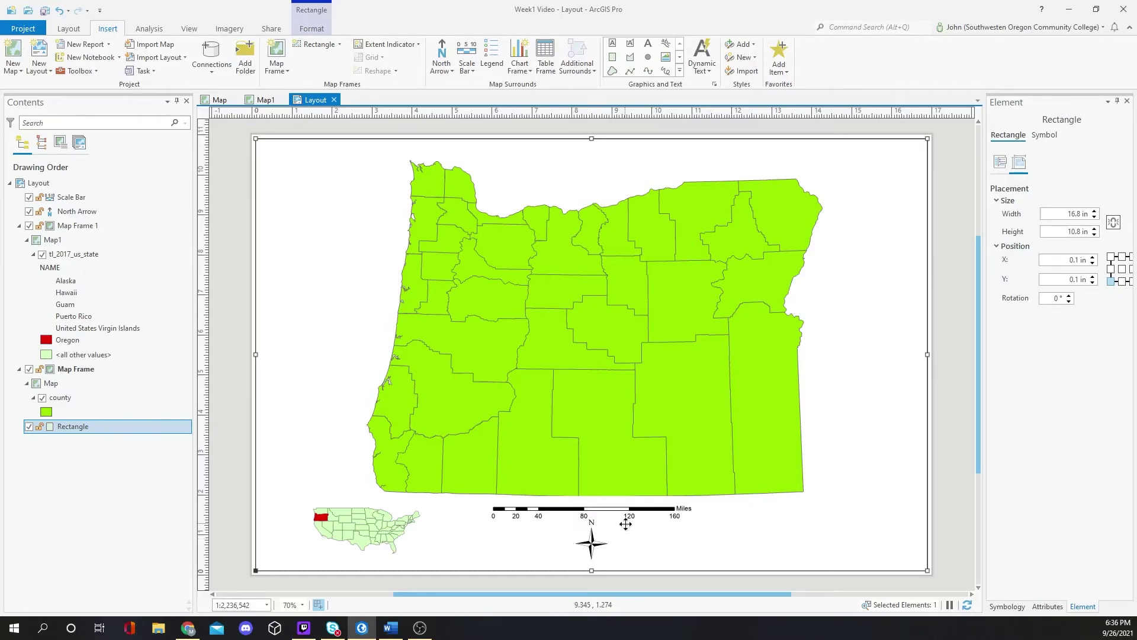
click(591, 542)
drag(575, 559, 583, 542)
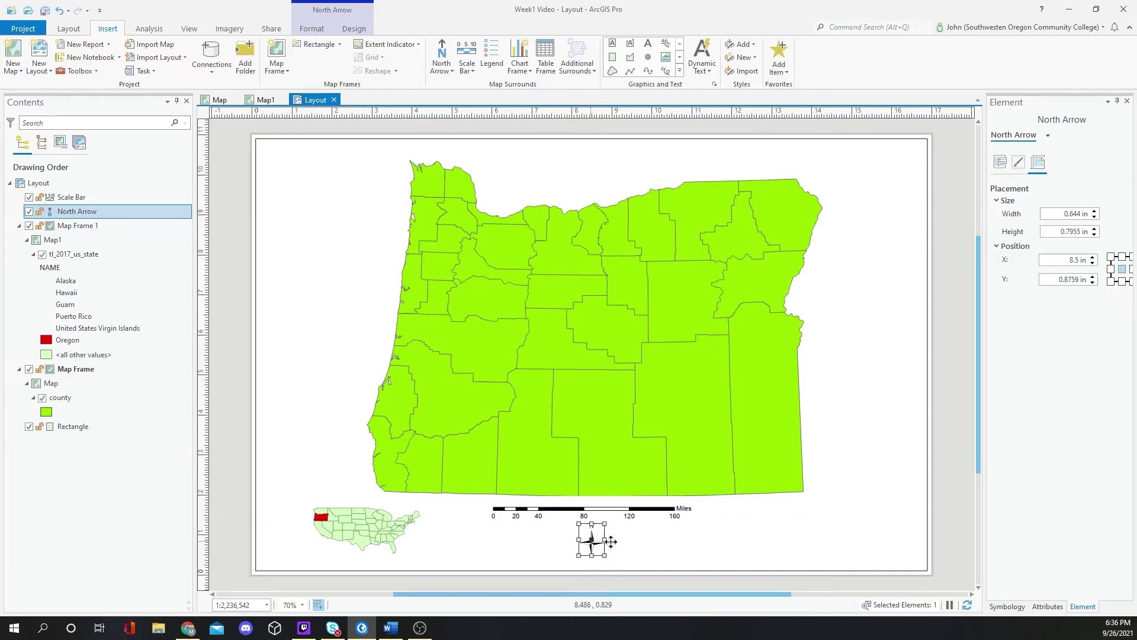
click(712, 536)
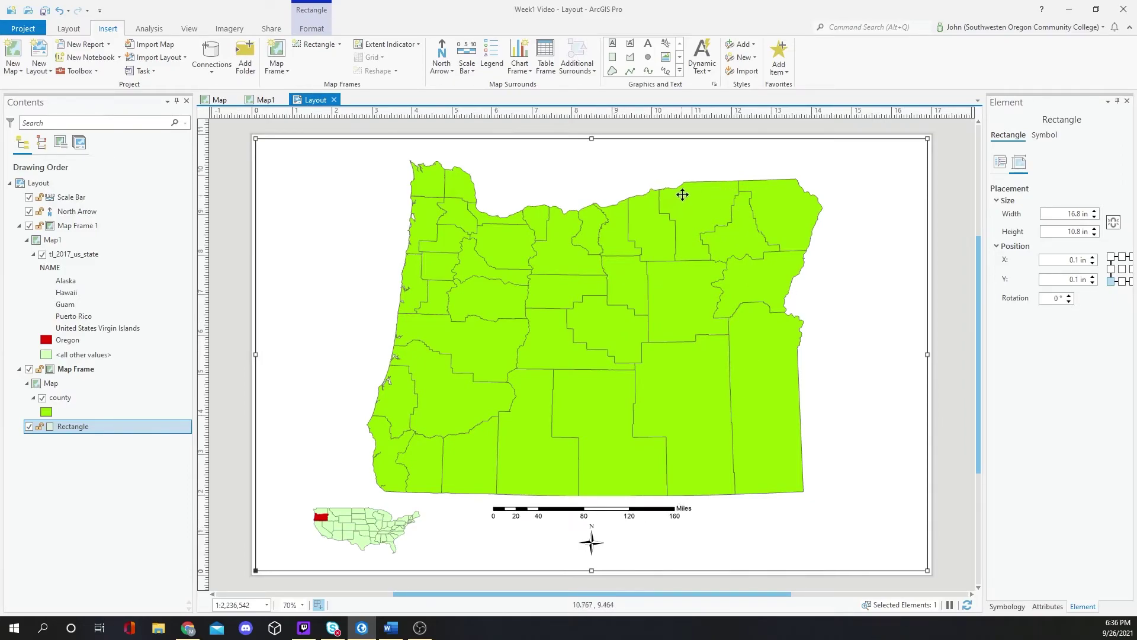
Place a straight text element above Oregon for the page title, at about X 7.78 in and Y 10.37 in
click(650, 49)
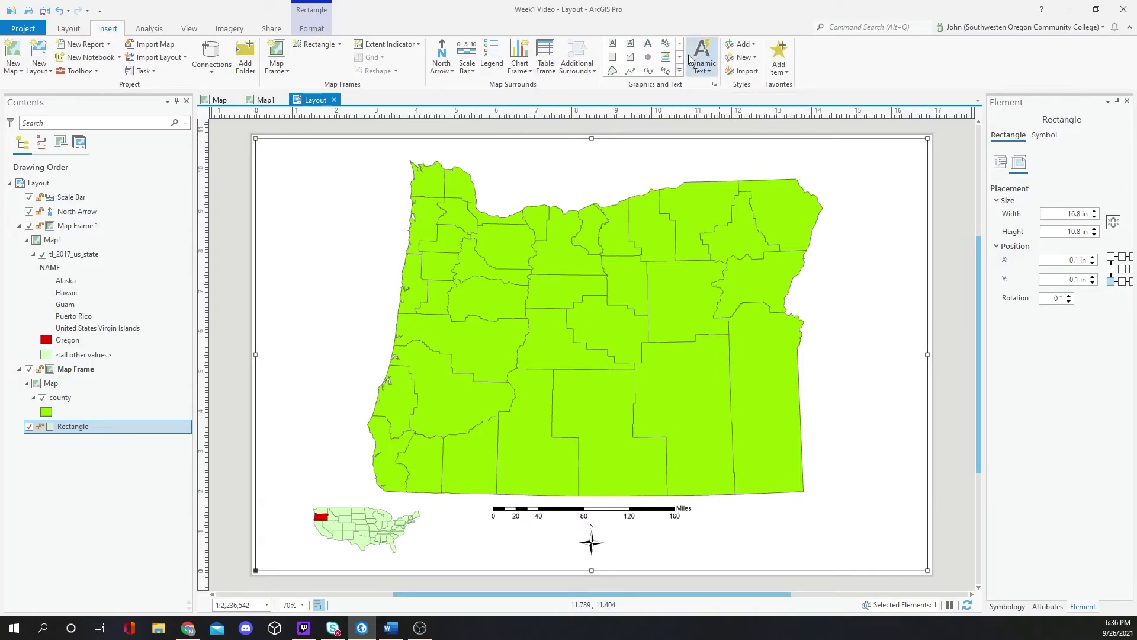
click(645, 47)
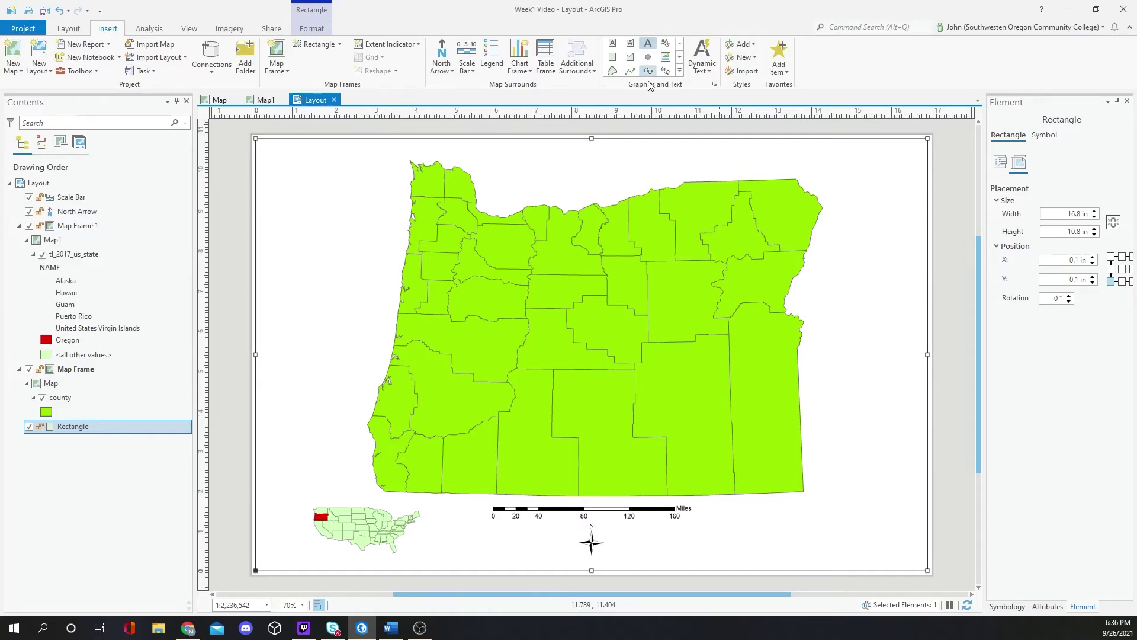
click(563, 158)
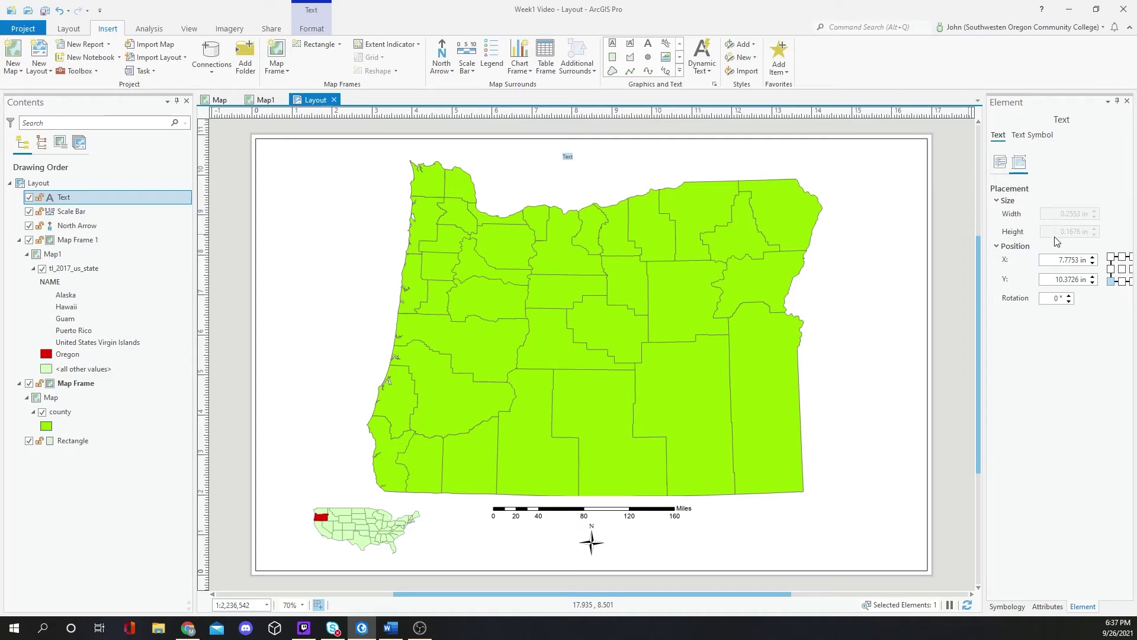
Try the title text at 36 pt, and set its font size to 48 pt
click(1041, 136)
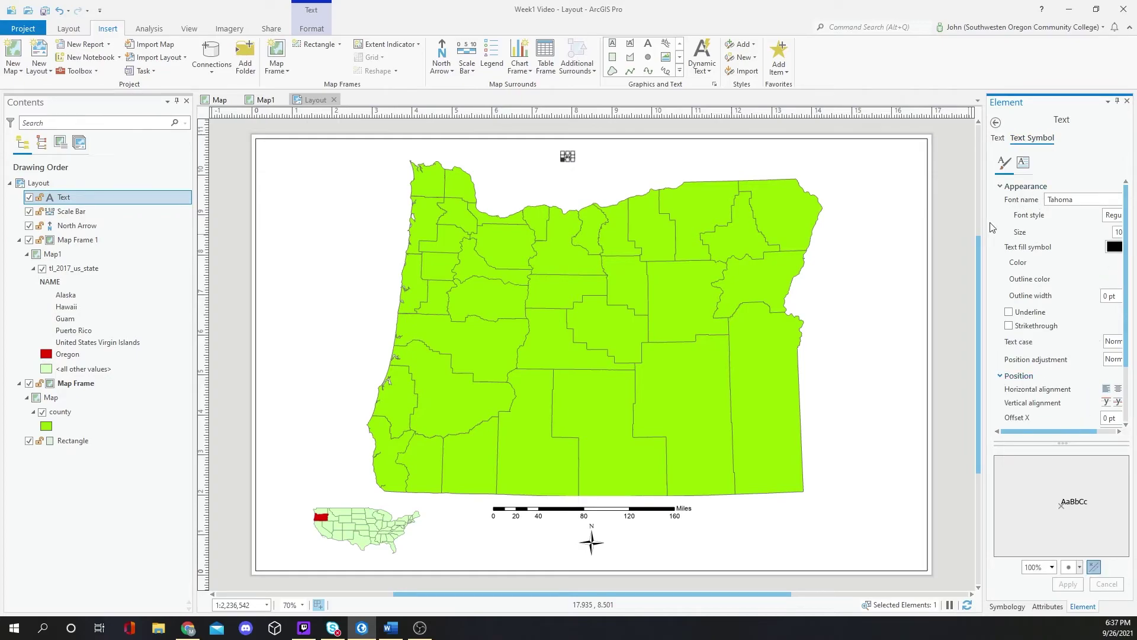
drag(983, 222, 892, 226)
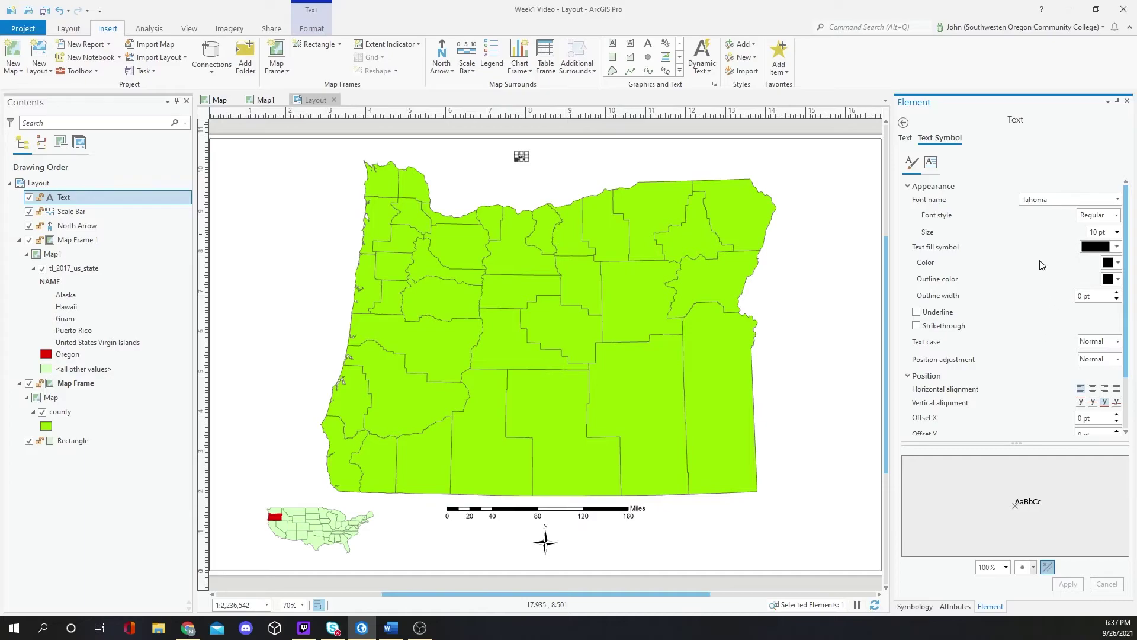
click(1116, 232)
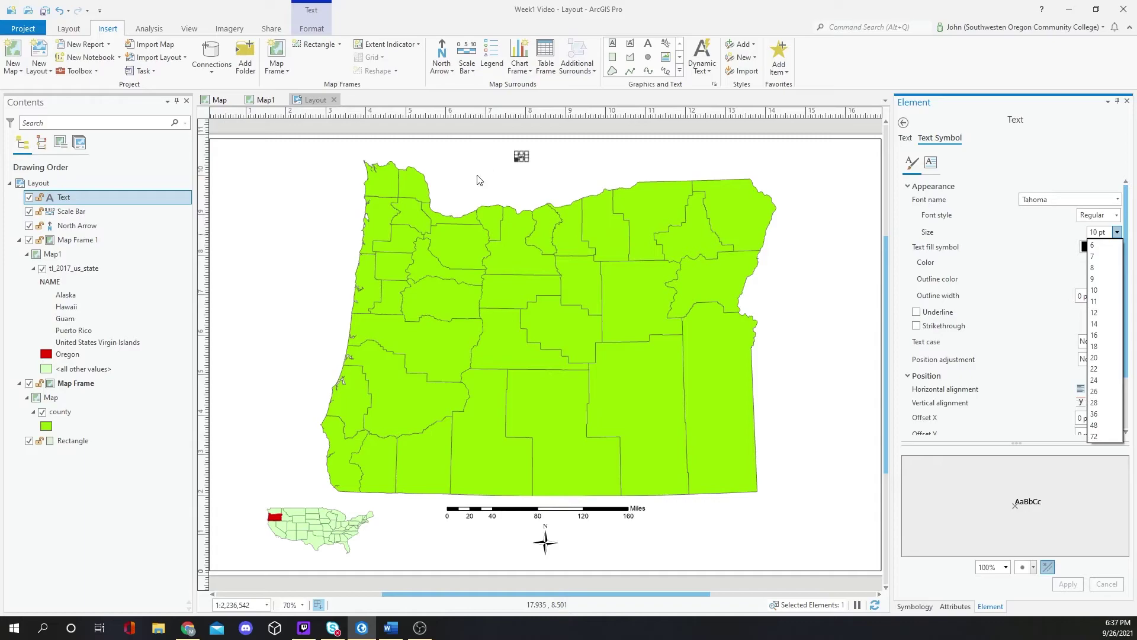
click(1105, 414)
click(1068, 584)
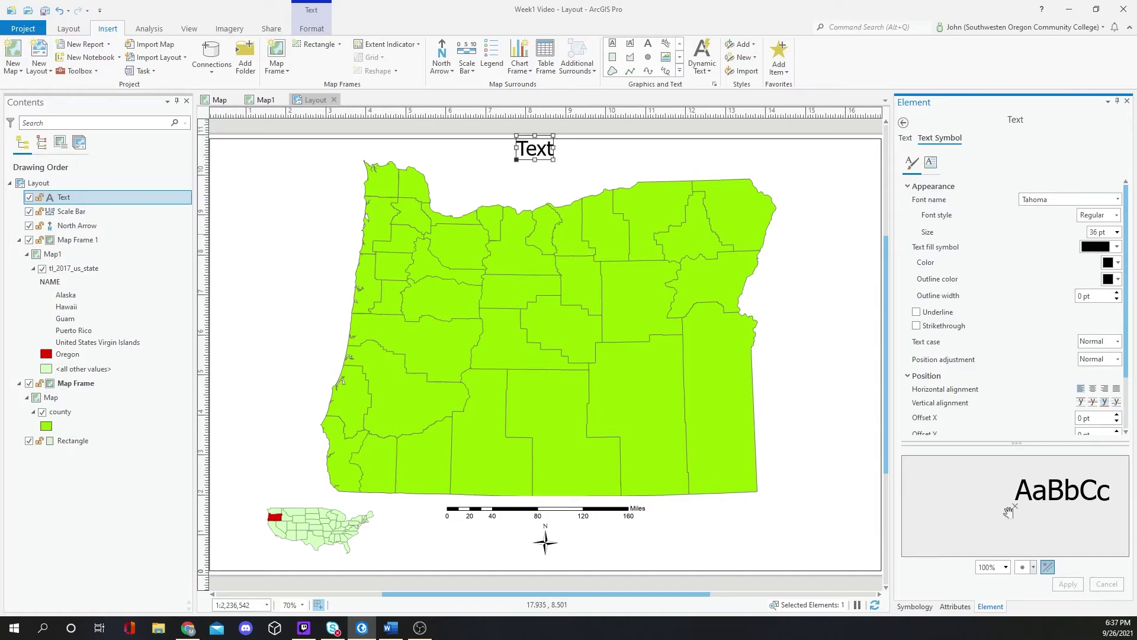
click(1118, 233)
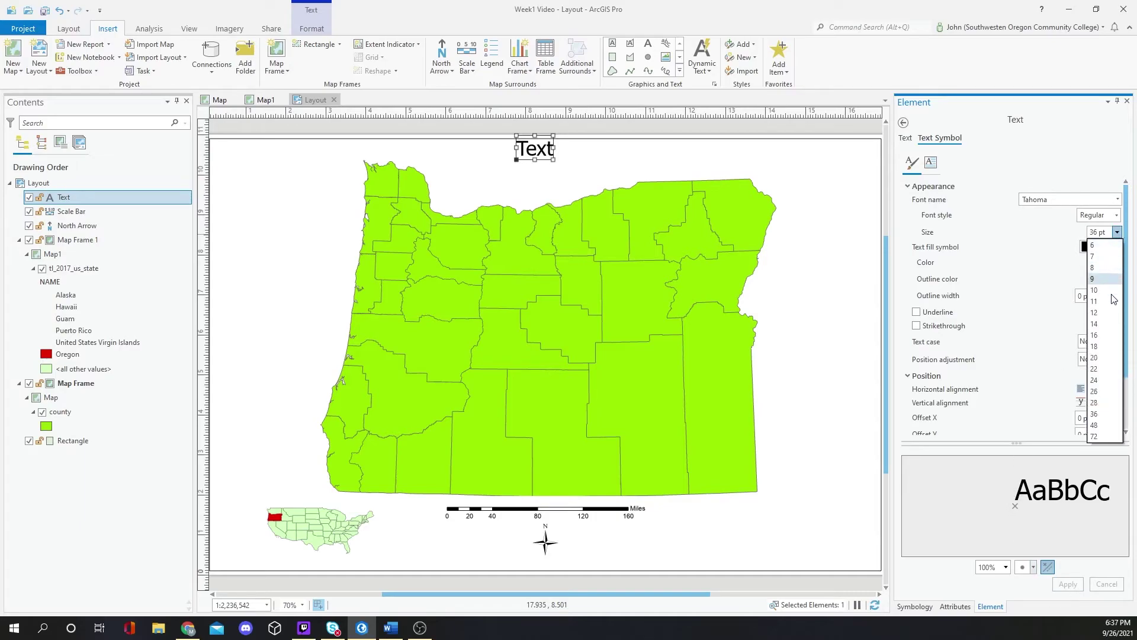
click(1095, 425)
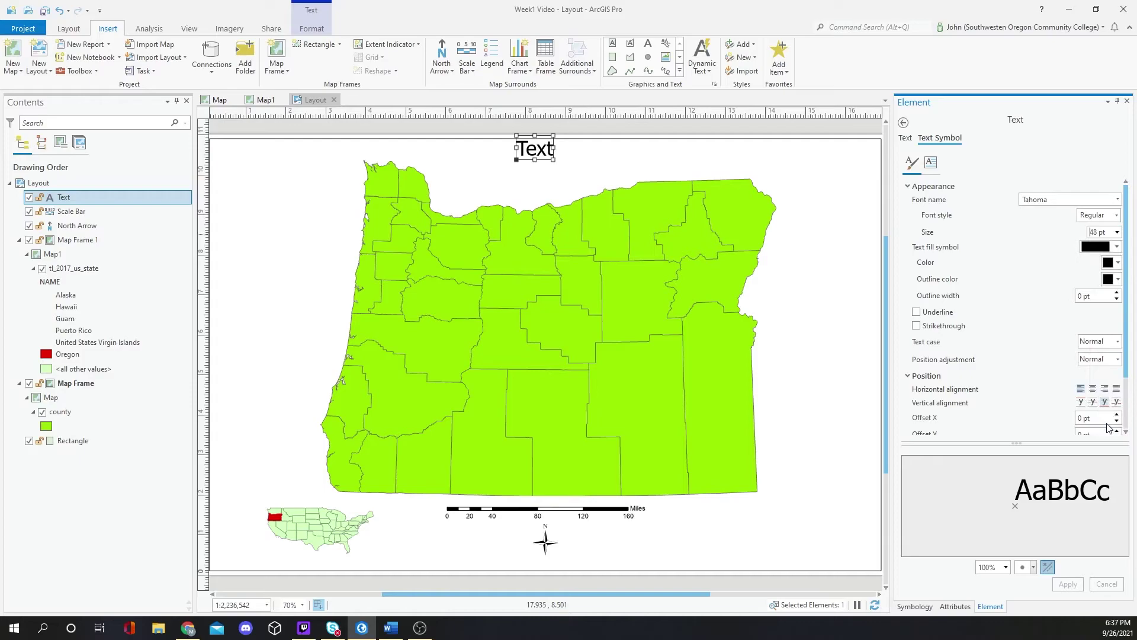
click(1067, 585)
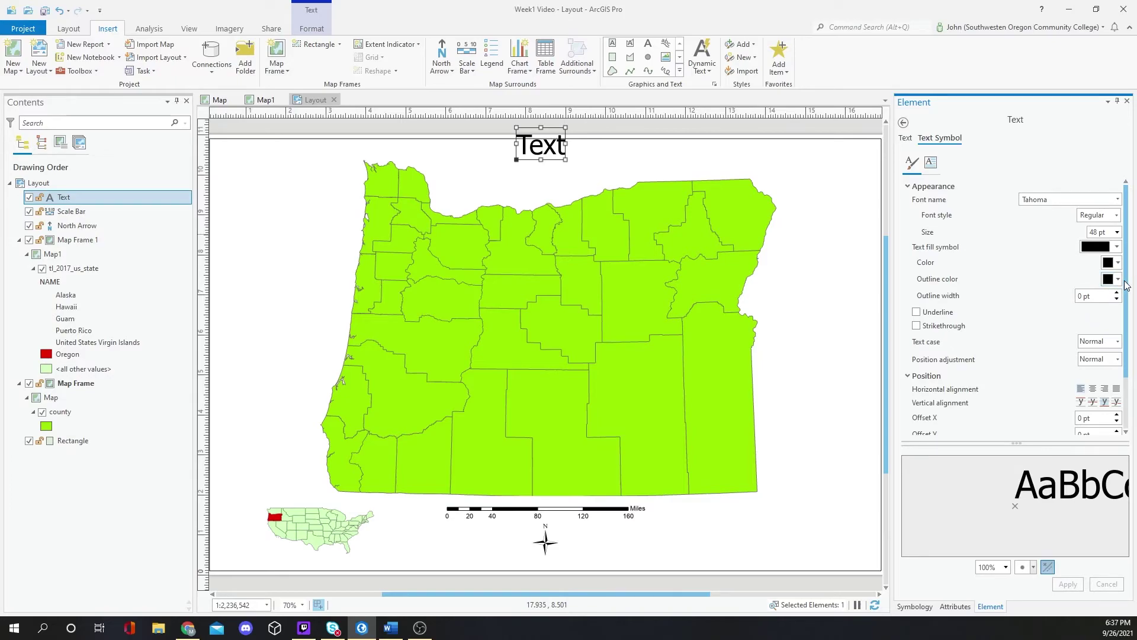
Set the title text's font style to Bold
click(1105, 218)
click(1117, 216)
click(1096, 241)
click(1068, 584)
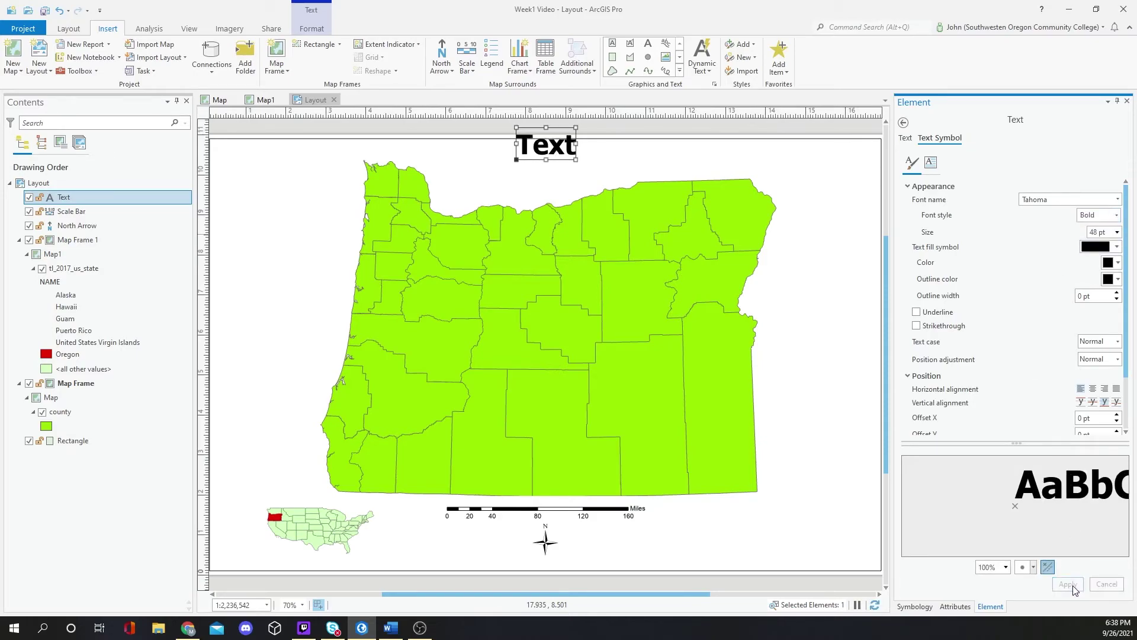
Replace the title's placeholder text with "Oregon"
double_click(542, 147)
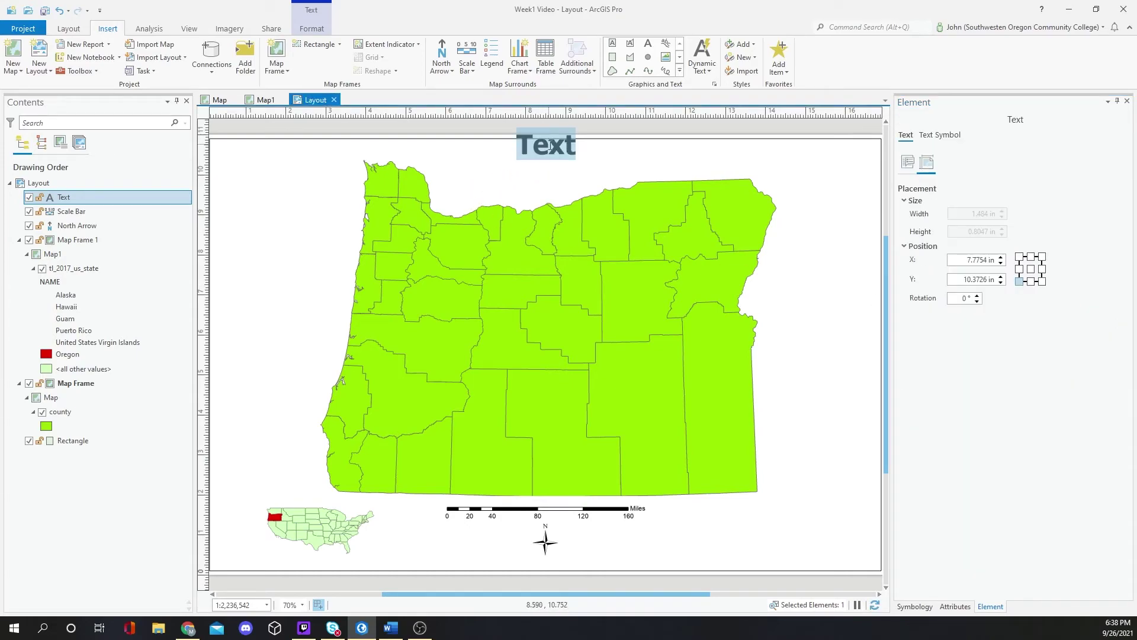
click(566, 146)
click(574, 147)
key(BackSpace)
key(BackSpace)
key(BackSpace)
key(BackSpace)
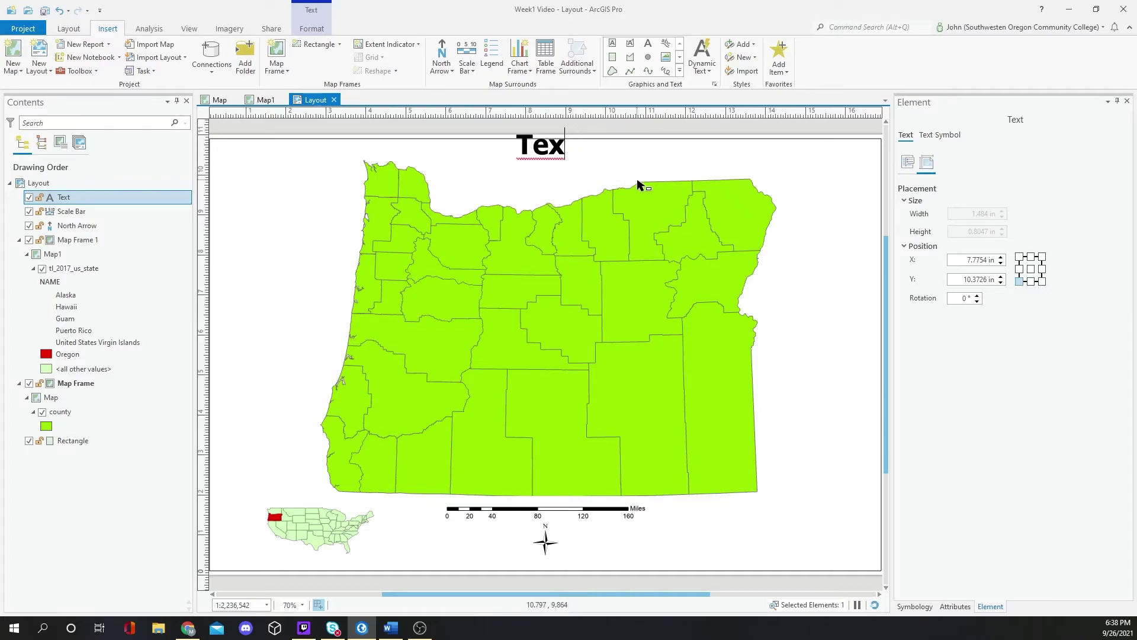
text(O)
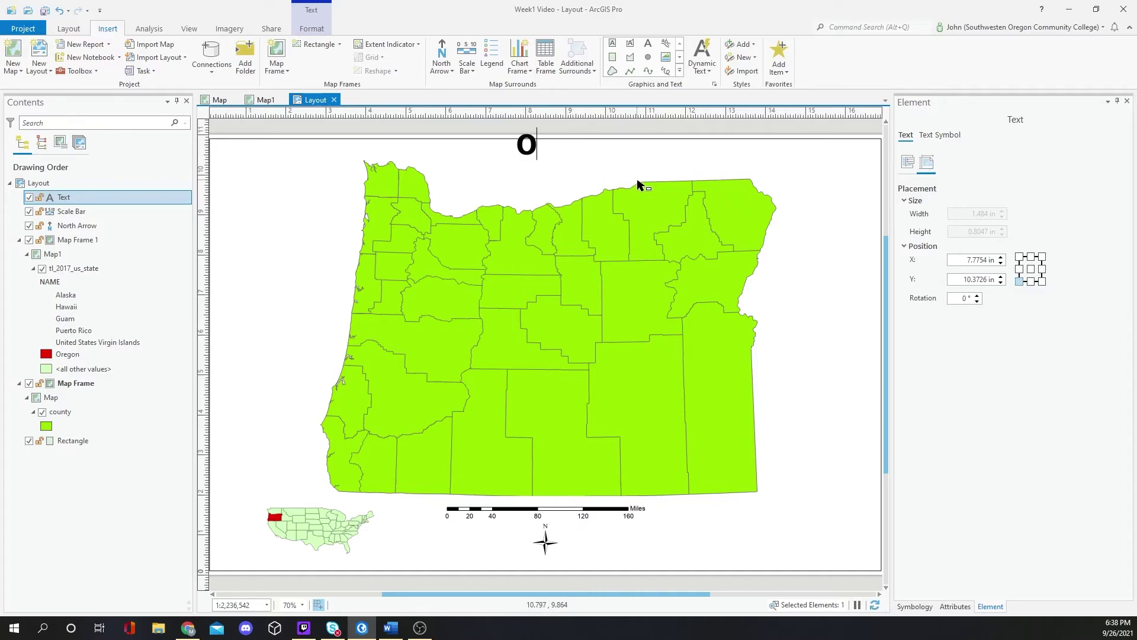
text(regon)
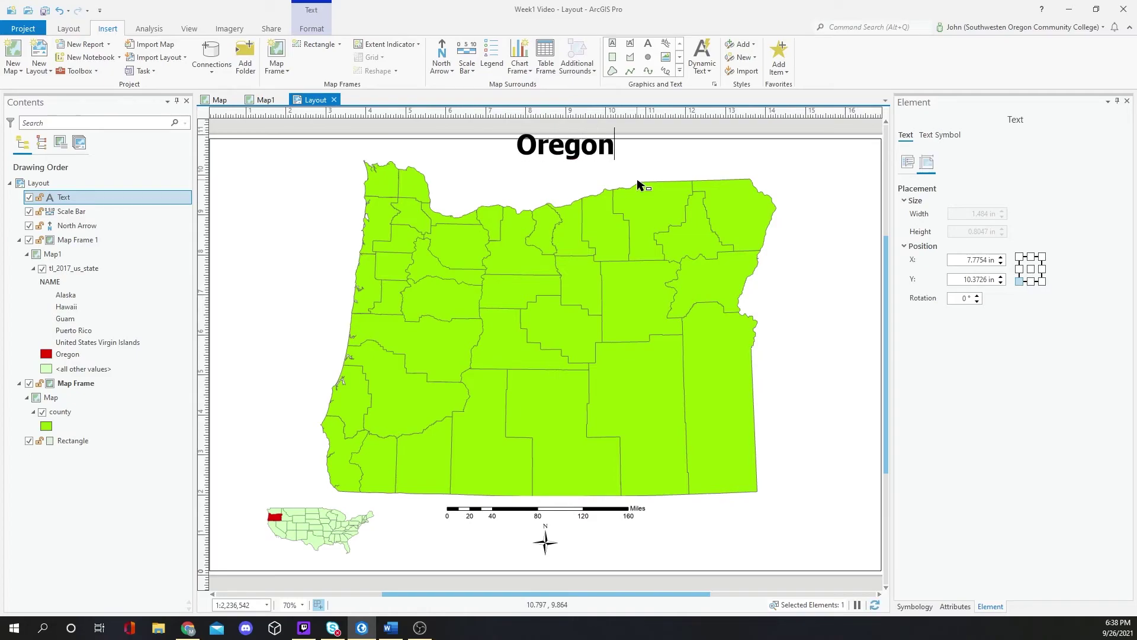
click(777, 244)
Move the Oregon title down inside the page border and center it above the map, at about X 7.27 in and Y 9.81 in
click(571, 151)
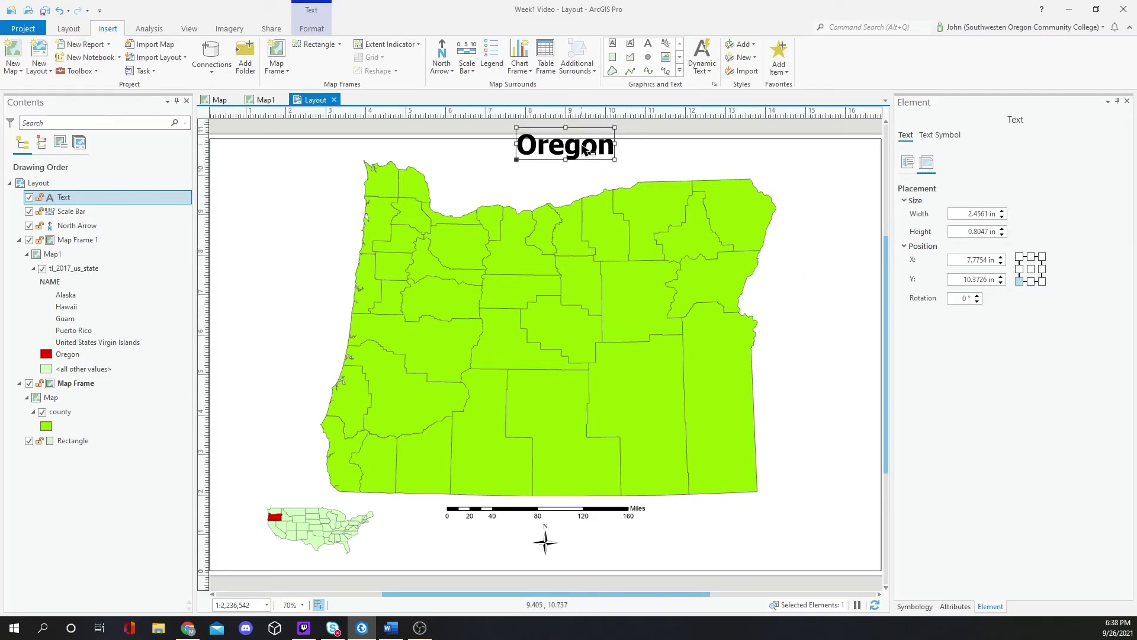
mouse_move(571, 154)
mouse_down()
mouse_move(577, 172)
mouse_move(557, 166)
mouse_up()
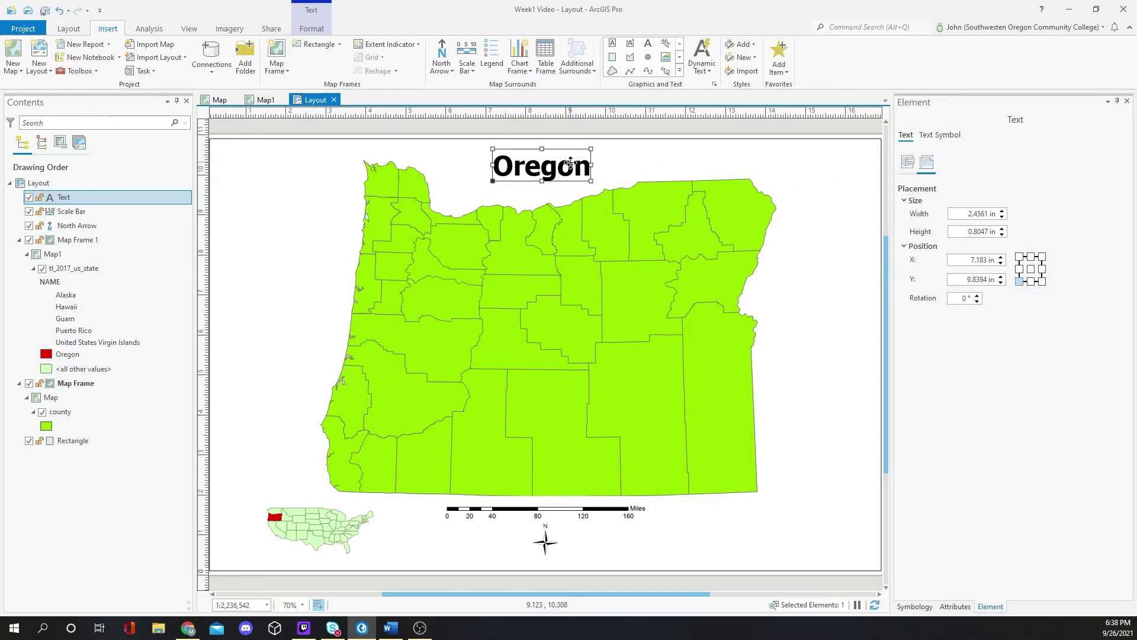
drag(570, 167, 572, 168)
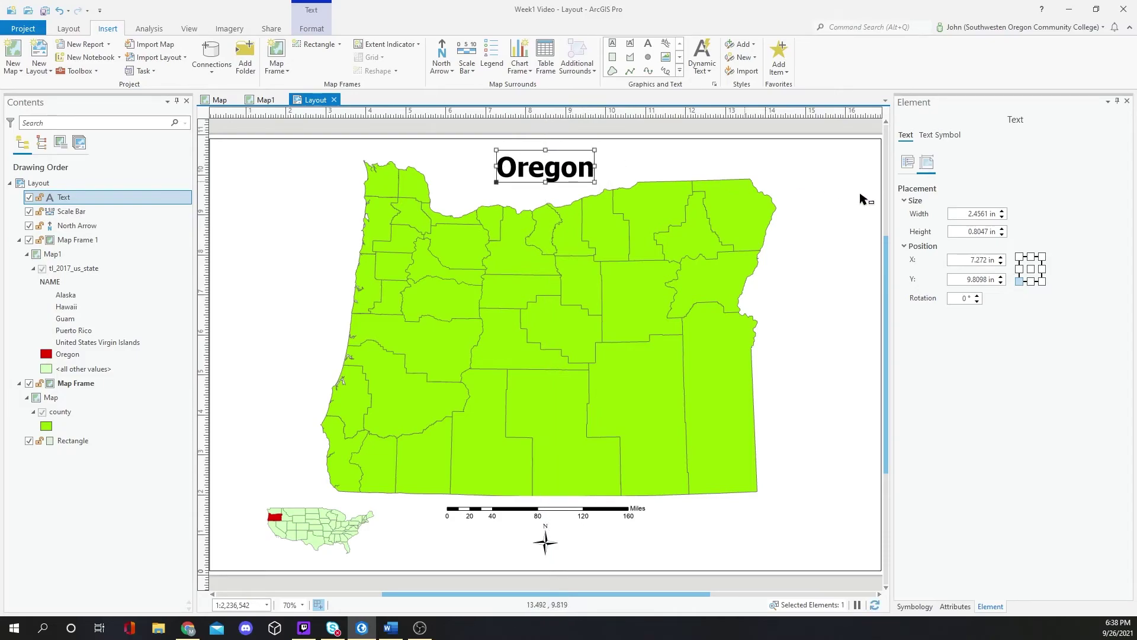
click(854, 212)
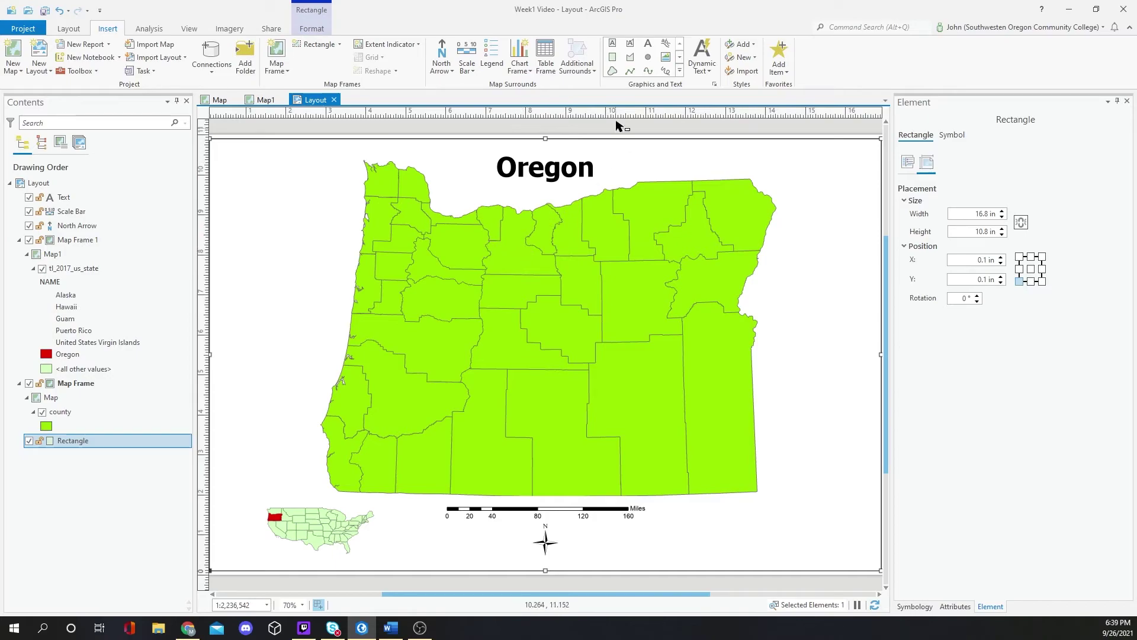
Place a second text element near the page's lower-right corner at about X 15.34 in, Y 0.58 in, and review its text symbol settings
click(648, 47)
click(819, 551)
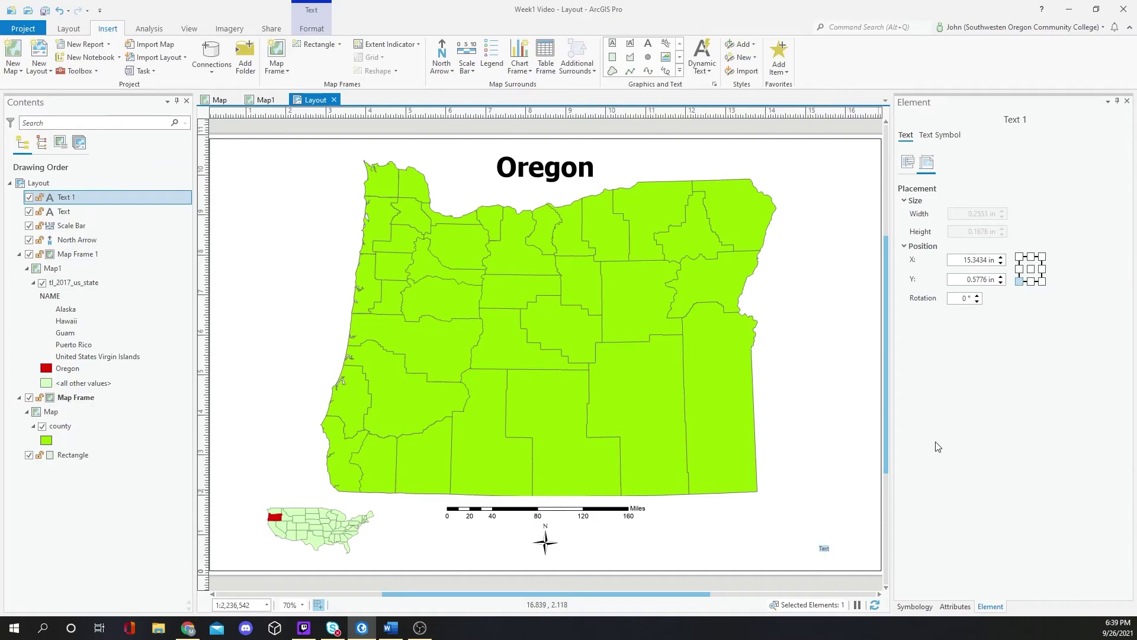
click(945, 135)
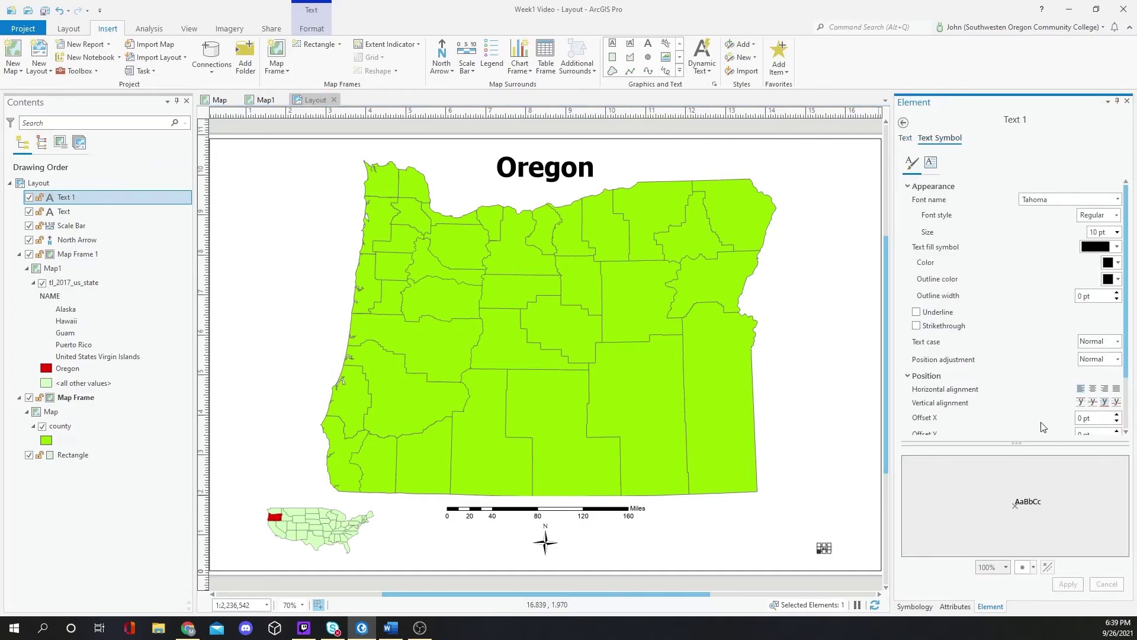
scroll(1043, 414, down, 2)
scroll(1024, 375, up, 2)
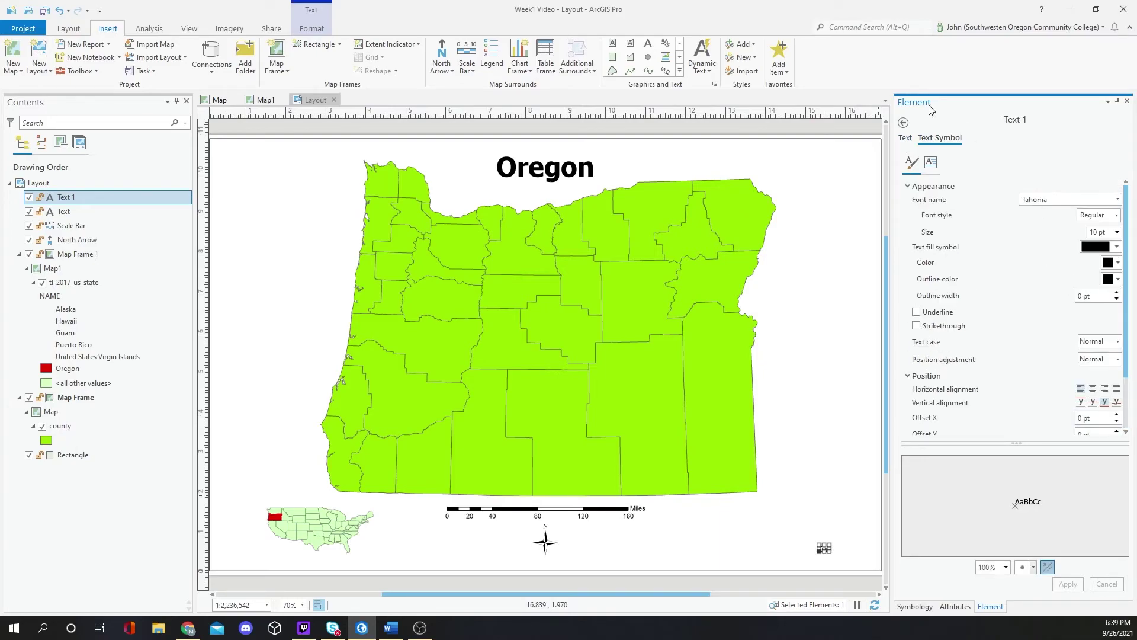
click(905, 138)
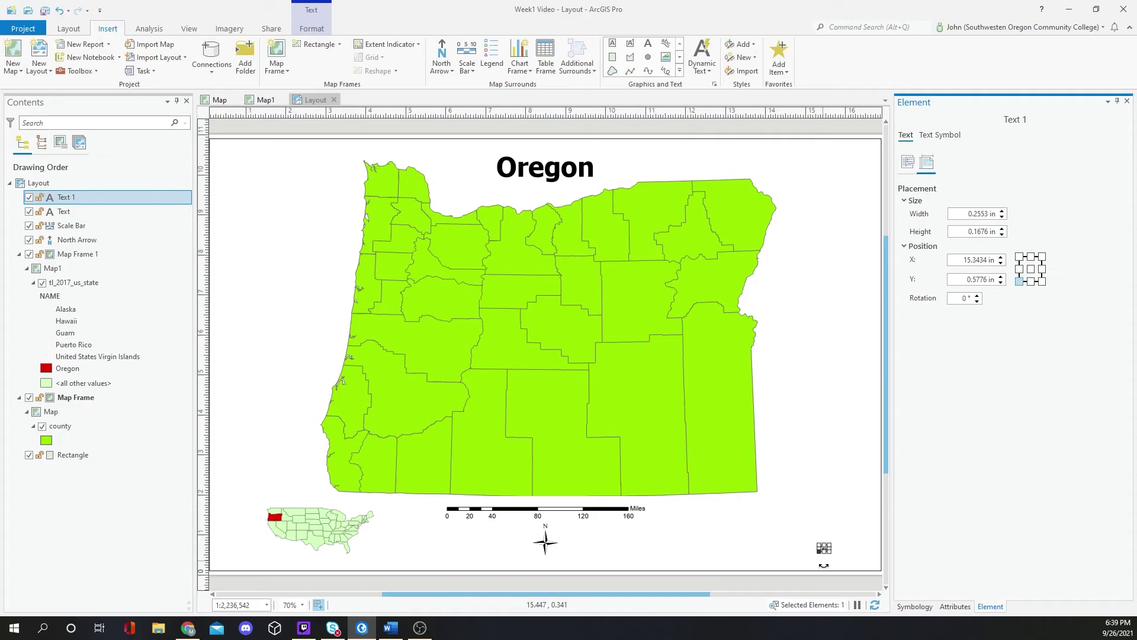
Replace the second text element's placeholder near the page's lower-right corner with the map author's full name
scroll(824, 565, up, 5)
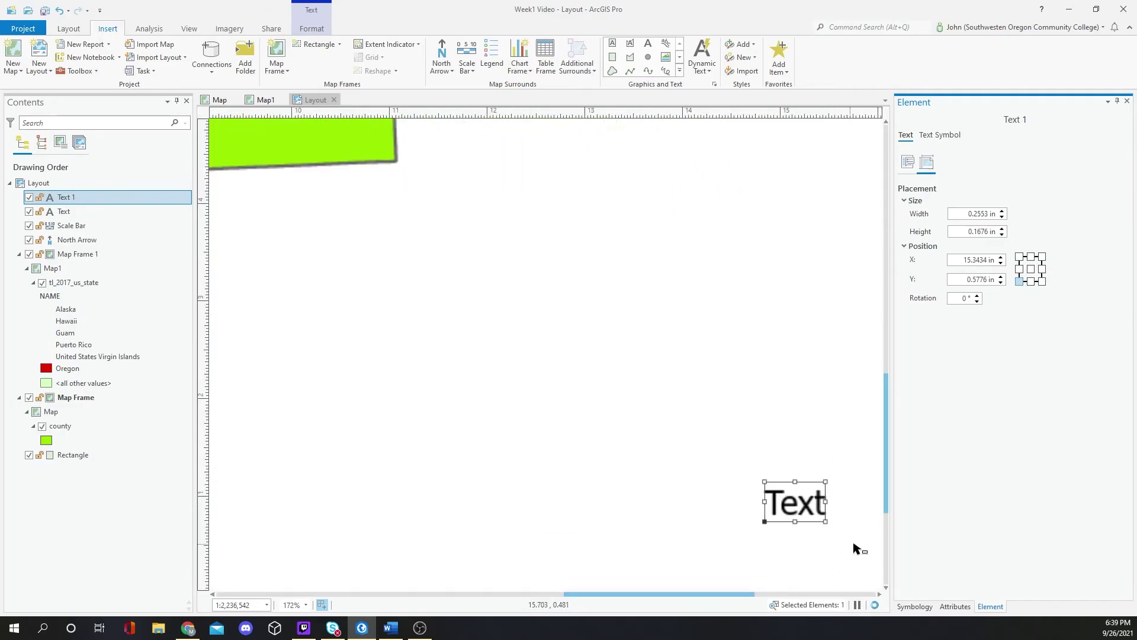
scroll(854, 549, up, 6)
double_click(745, 490)
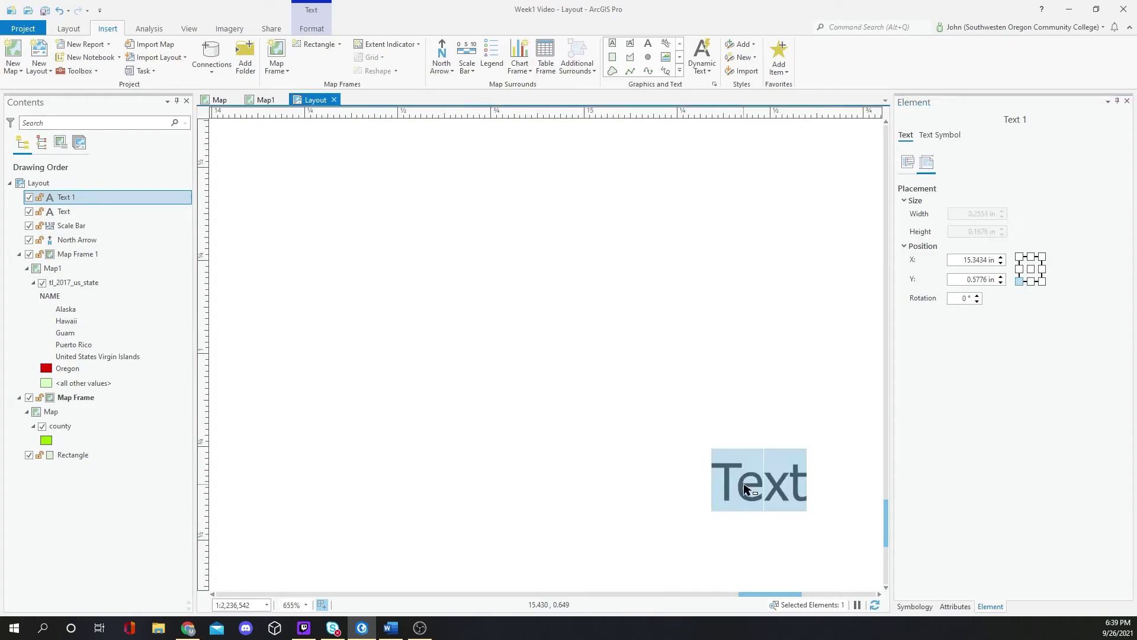
click(802, 487)
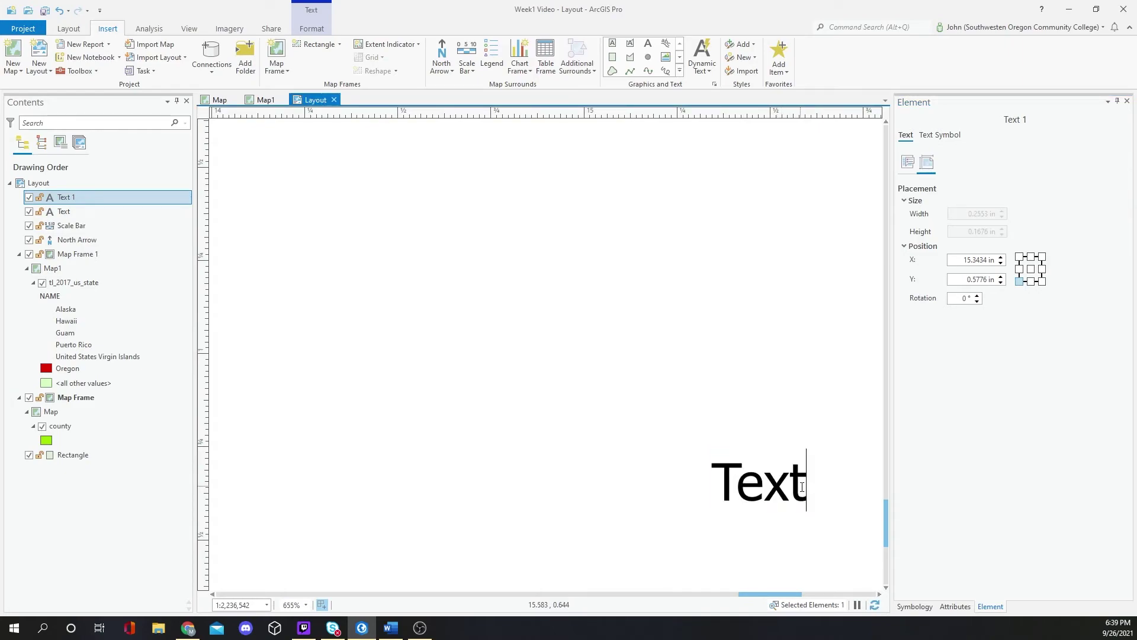
drag(802, 487, 714, 482)
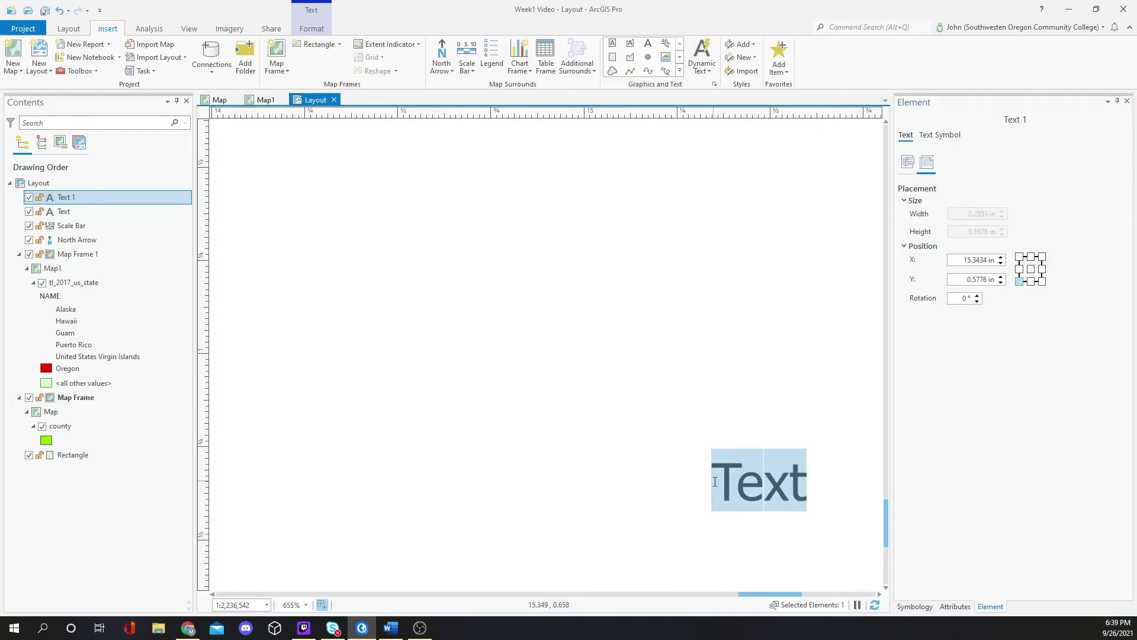
text(Morgan)
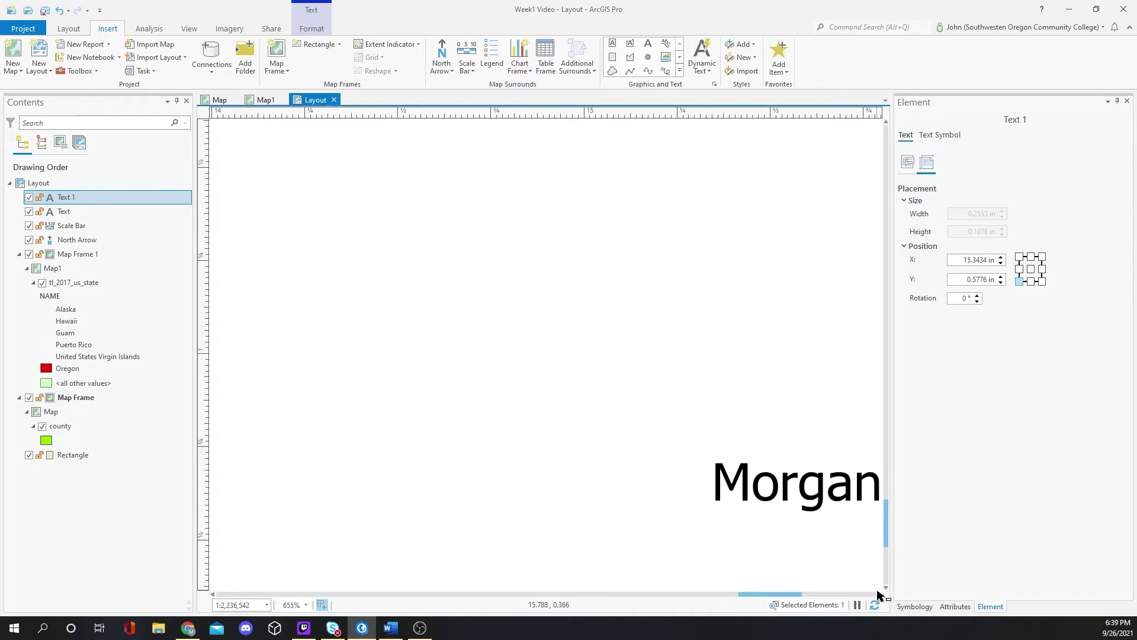
text(Da)
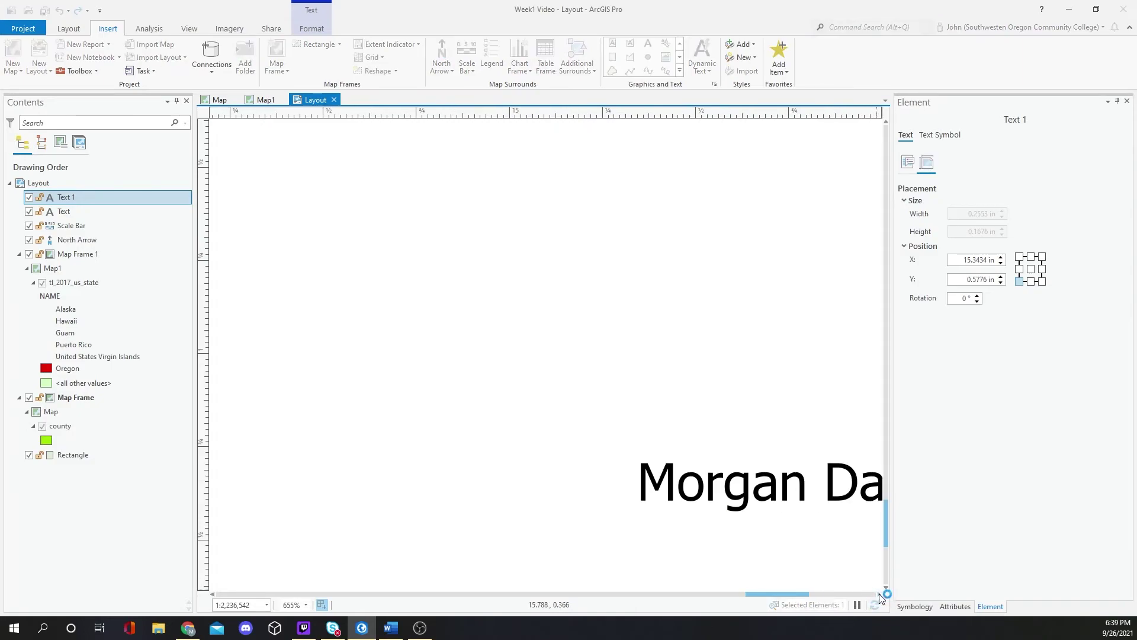
text(vies)
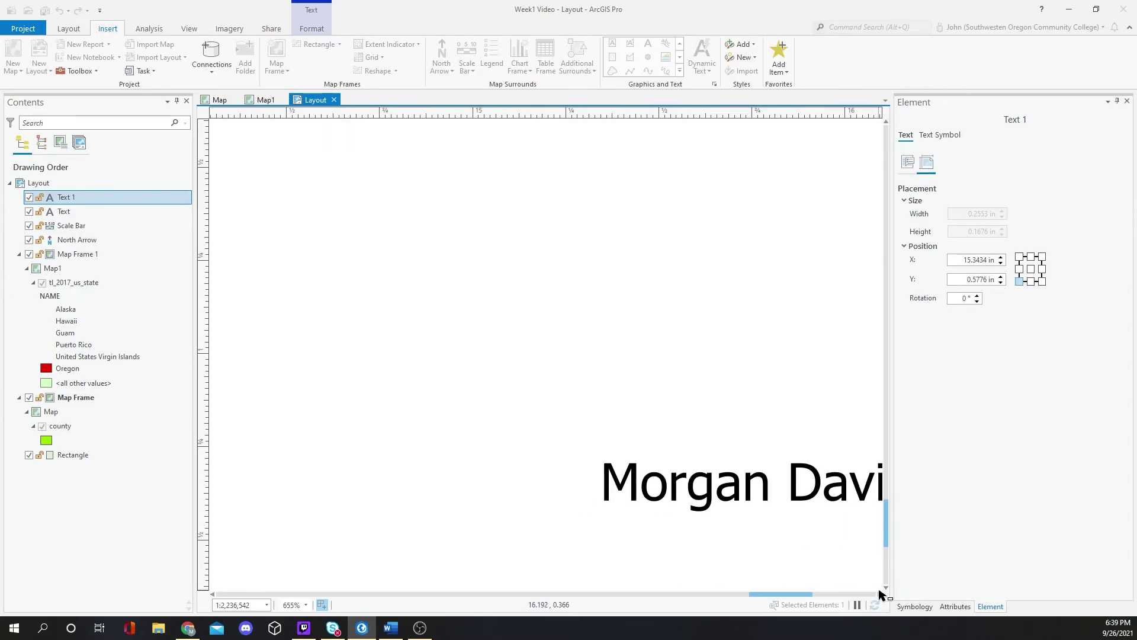
click(881, 593)
click(880, 592)
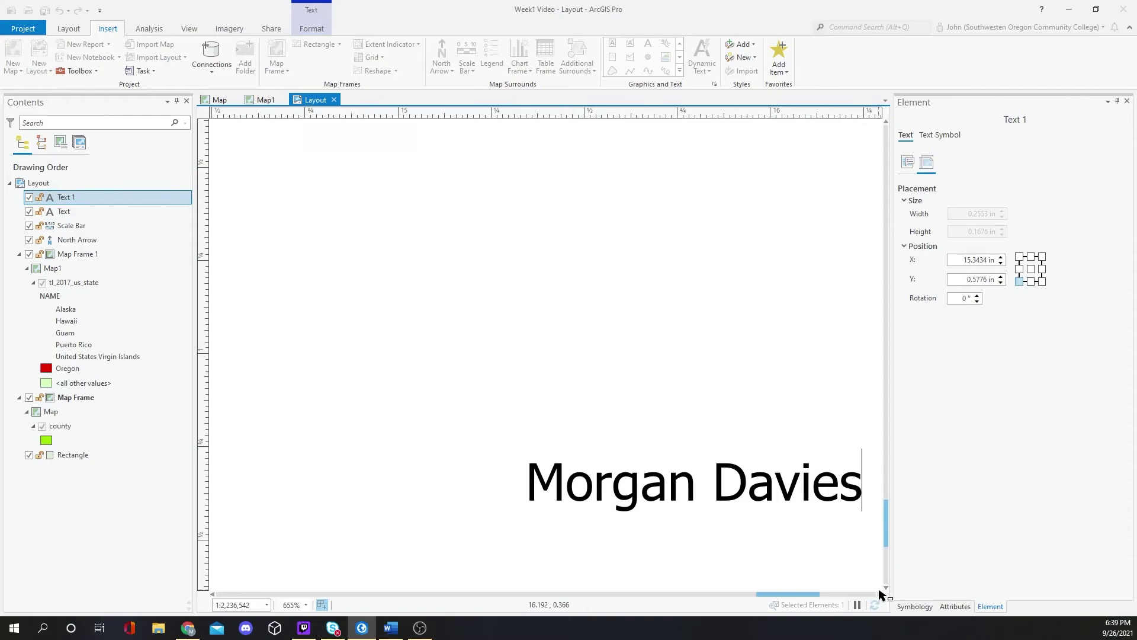
click(880, 593)
click(880, 593)
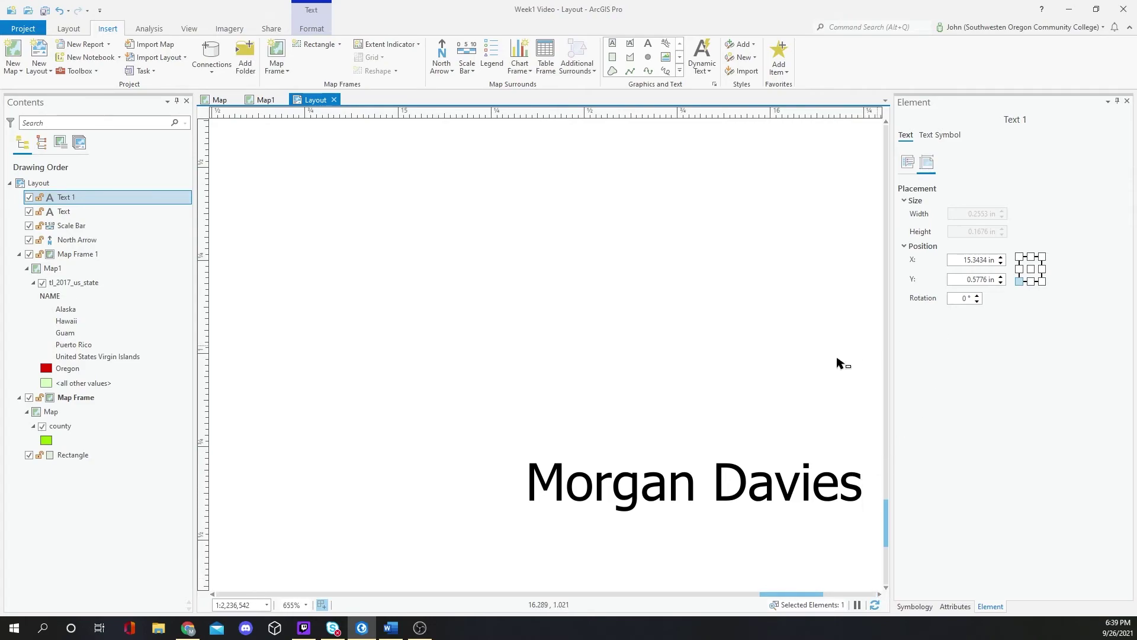
click(777, 404)
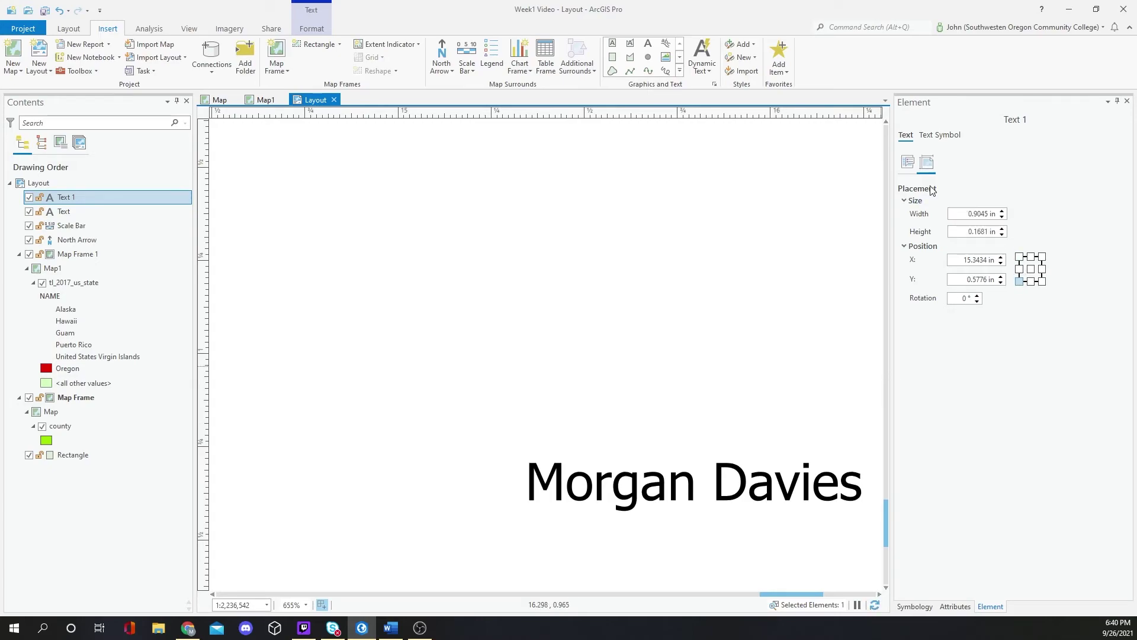
Add the date 9-26-21 on a second line beneath the author's name in the corner text
click(910, 168)
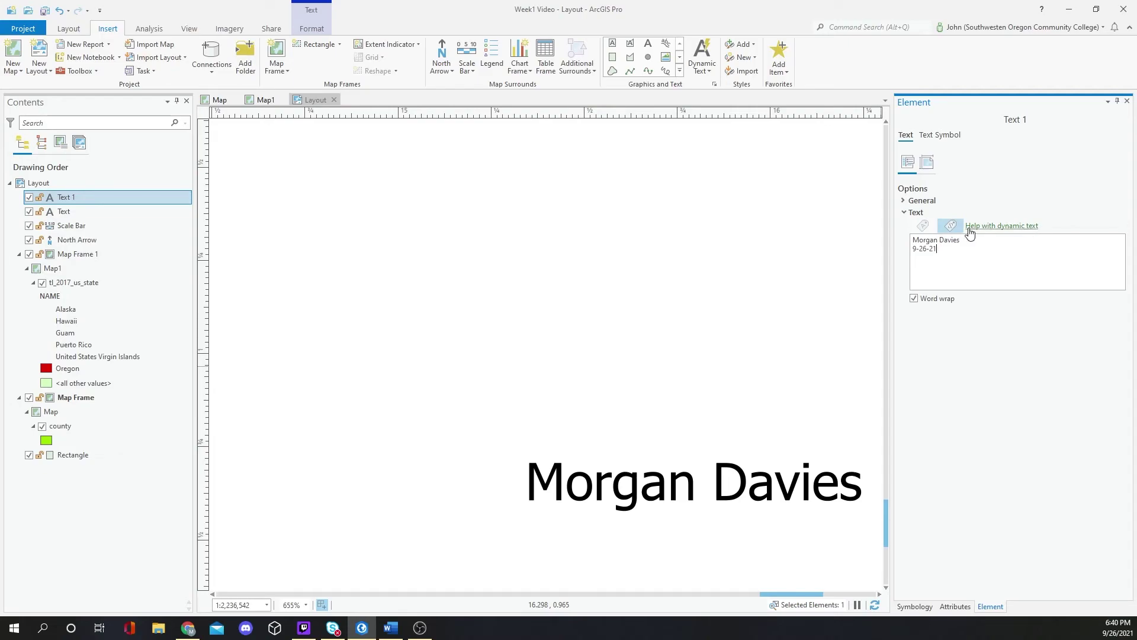
click(925, 202)
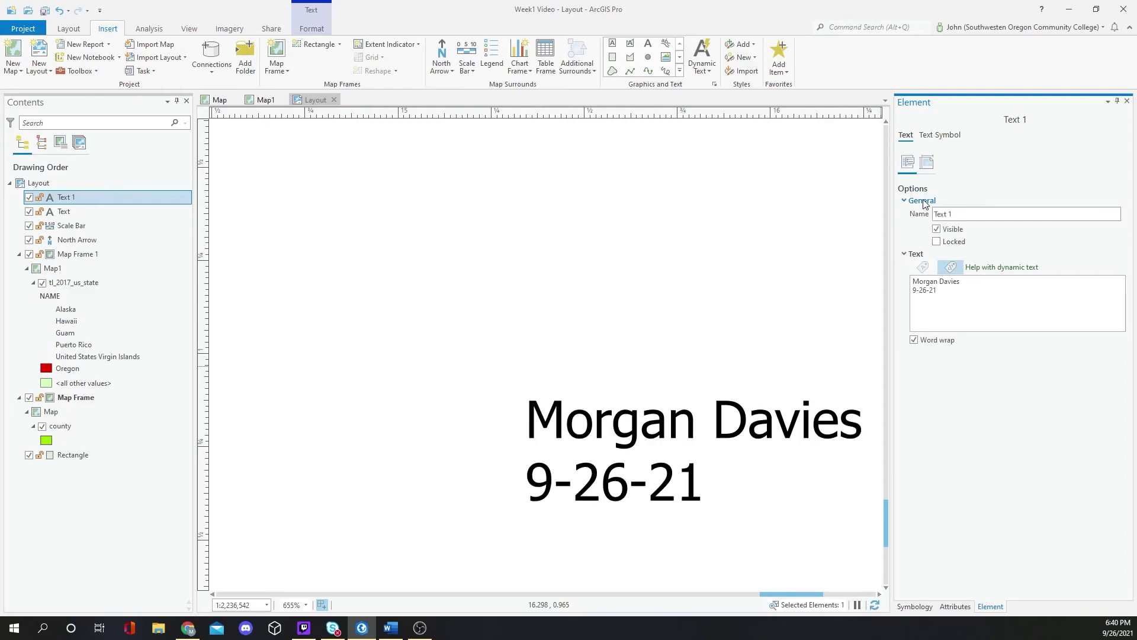
click(925, 203)
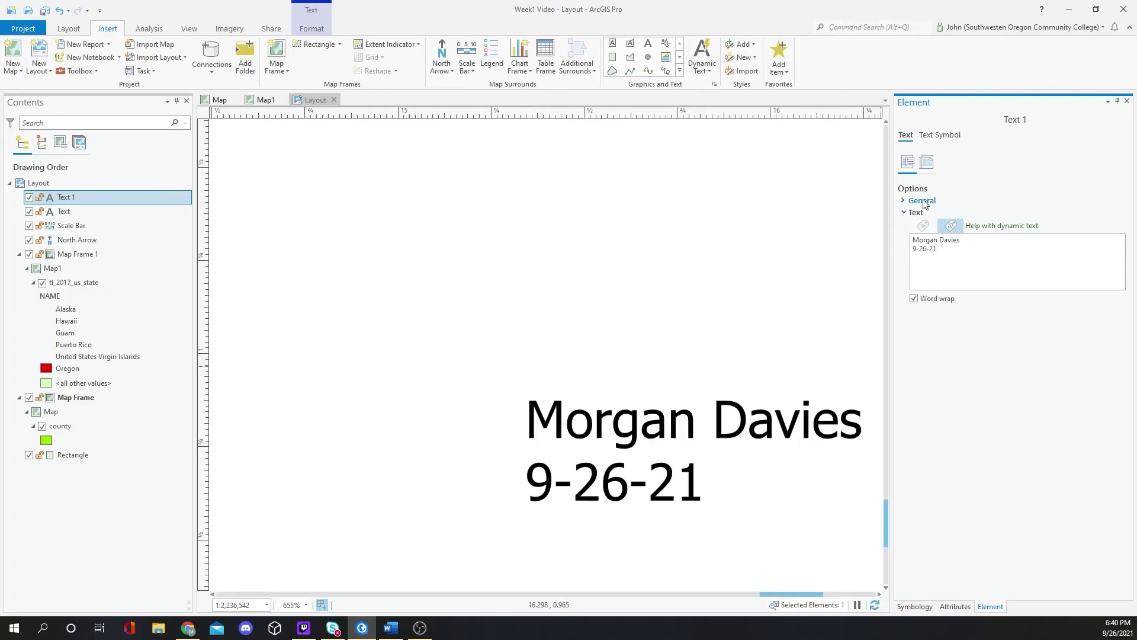
Set the corner text's horizontal alignment to right and apply the symbol change
click(928, 166)
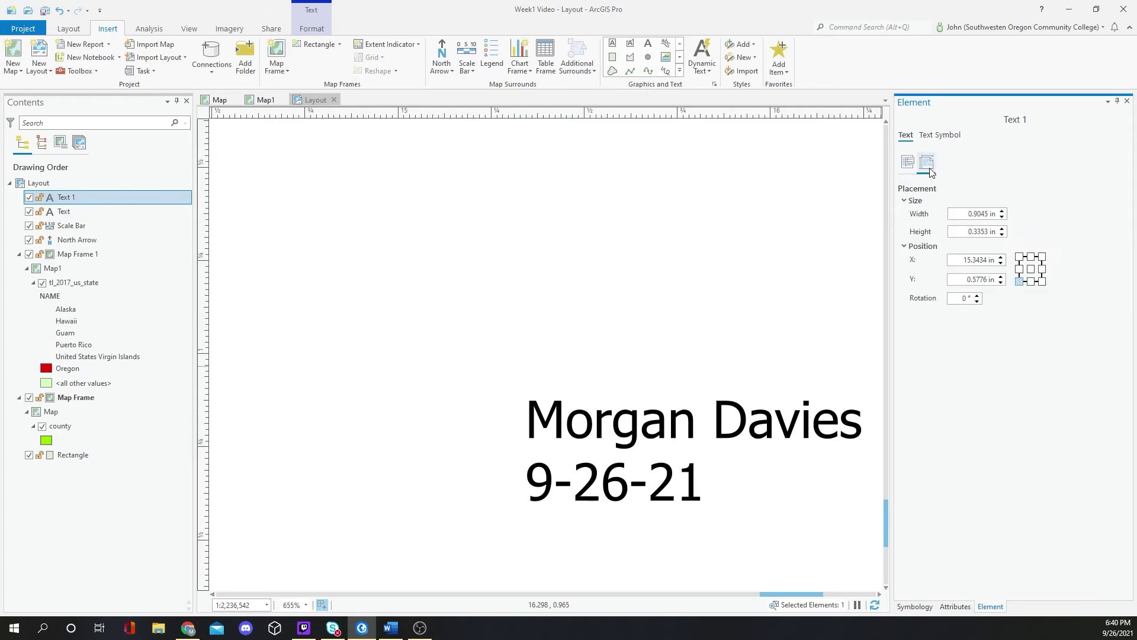
click(933, 135)
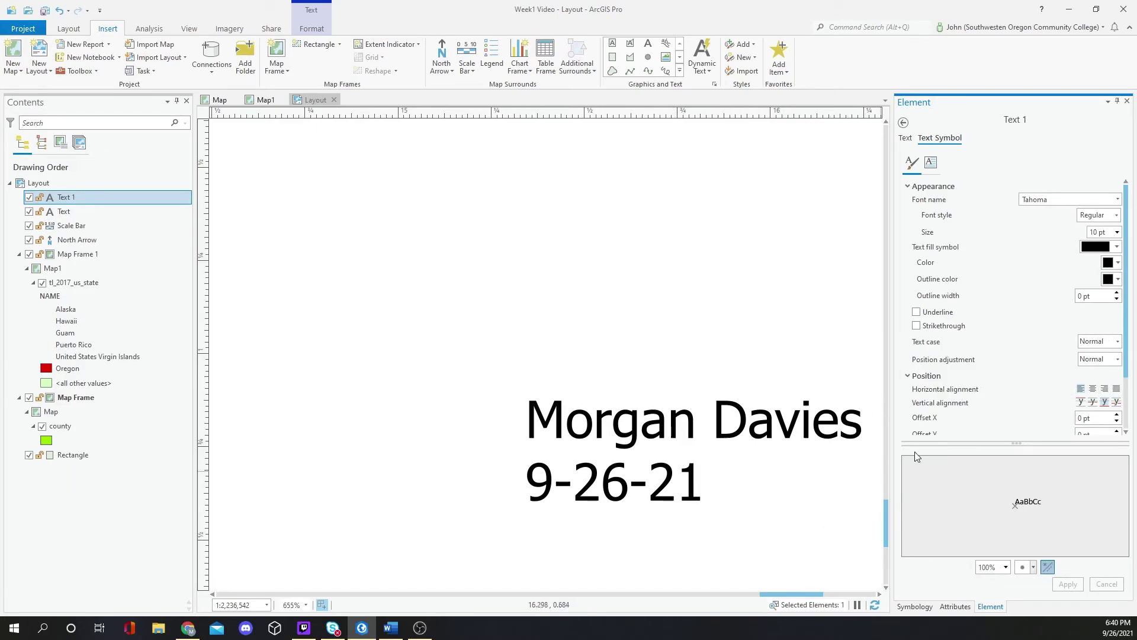
click(1106, 389)
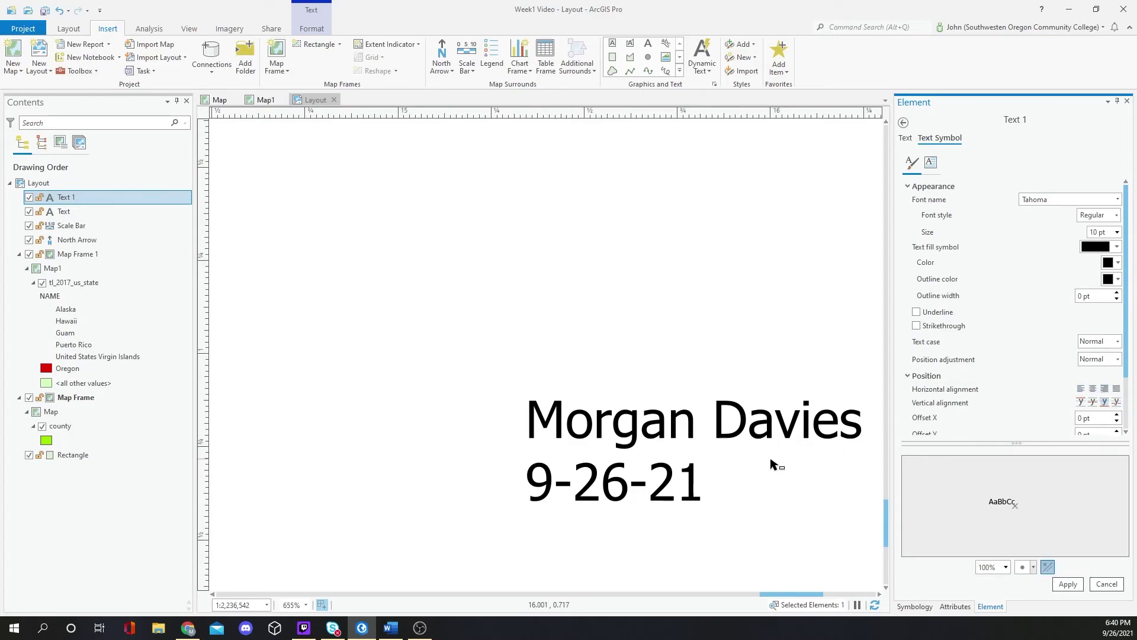
click(1067, 584)
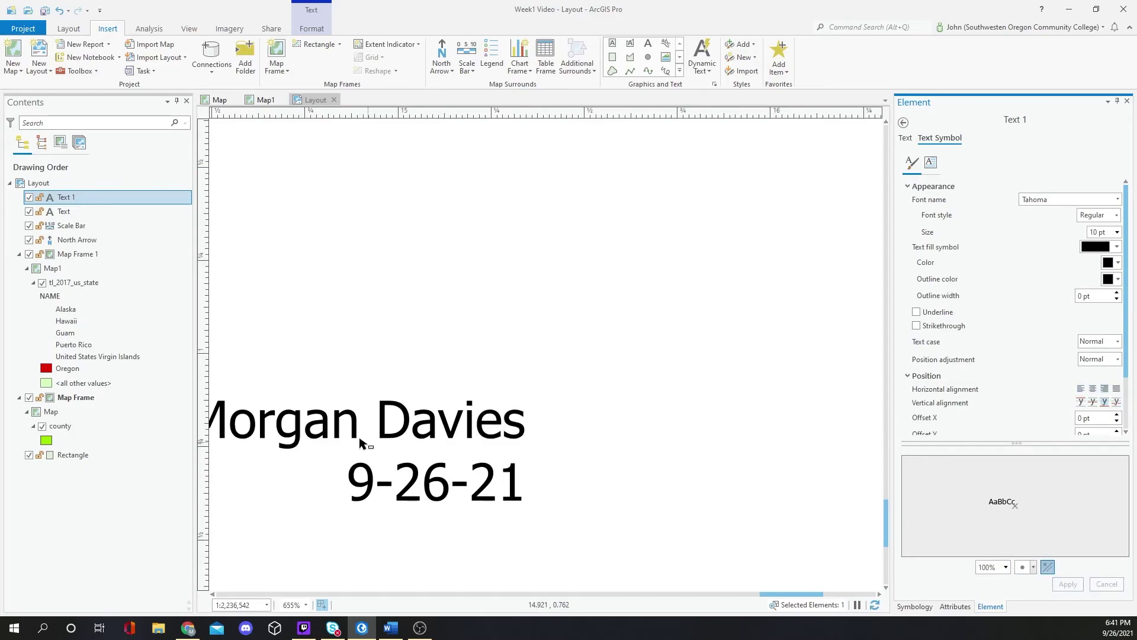
Move the name and date text into the page's lower-right corner, leaving a small gap inside the border
click(630, 319)
scroll(632, 319, up, 3)
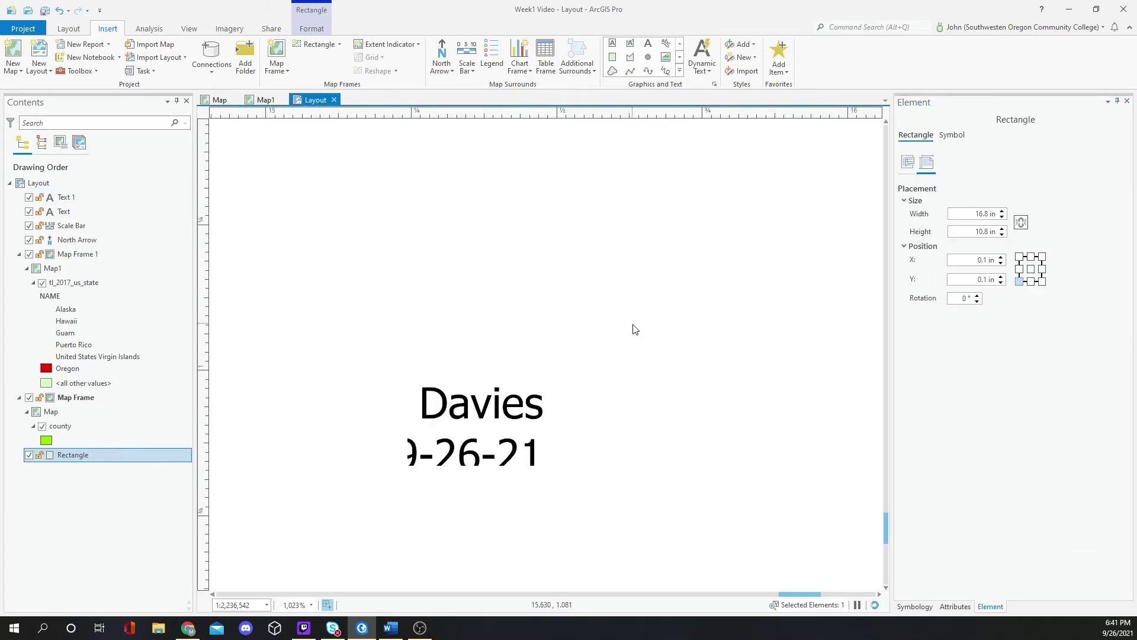
scroll(635, 329, down, 8)
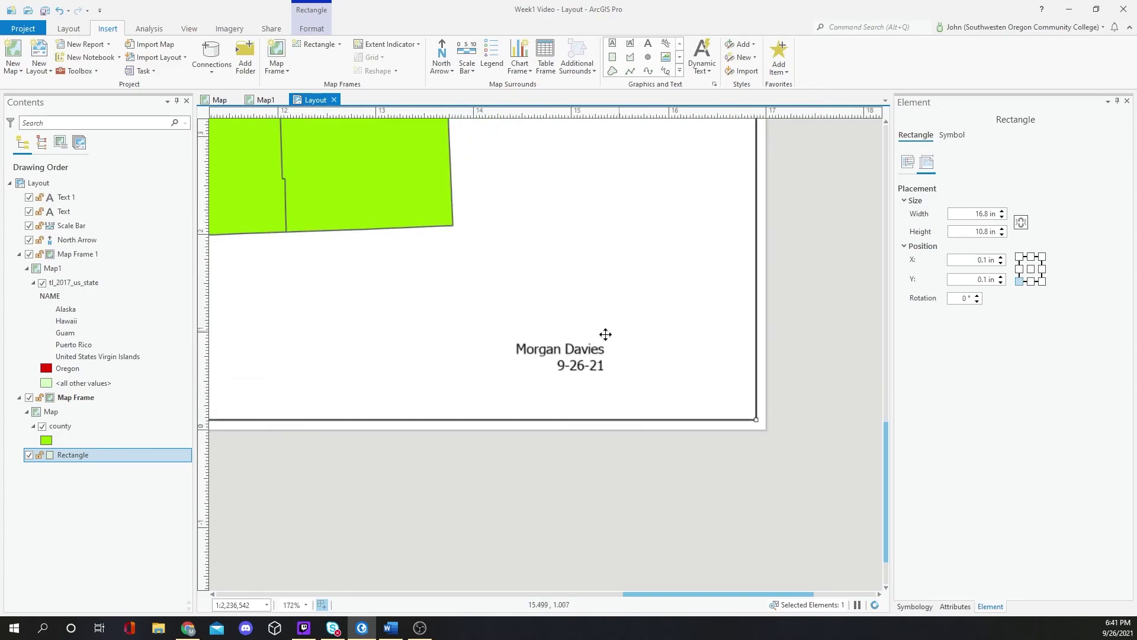
click(567, 353)
drag(566, 352, 715, 395)
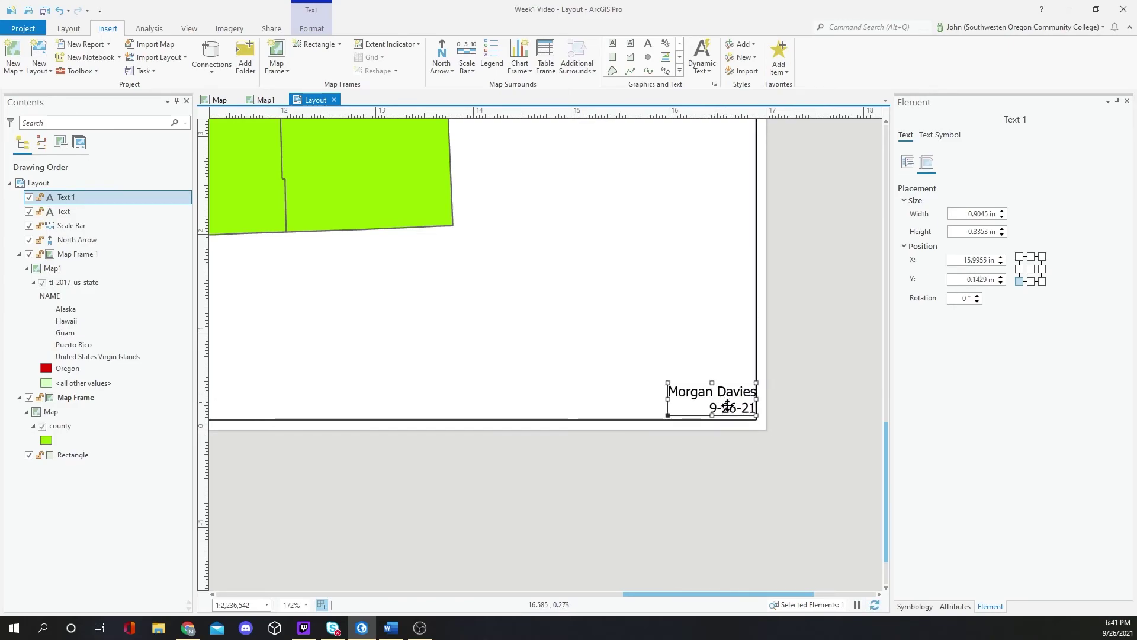
key(Left)
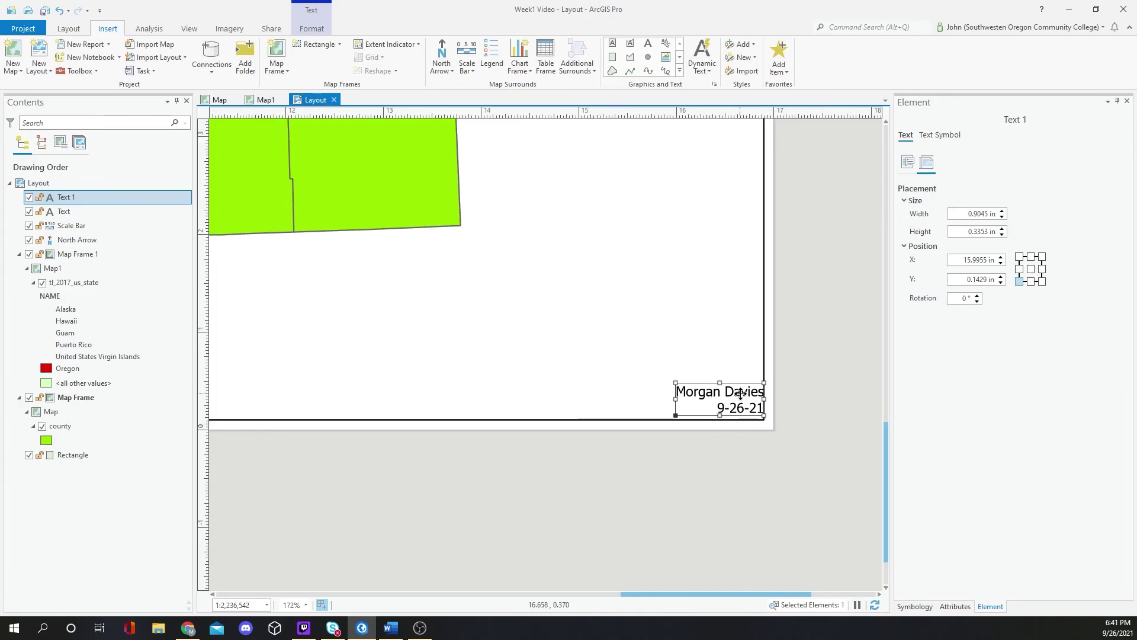
key(Left)
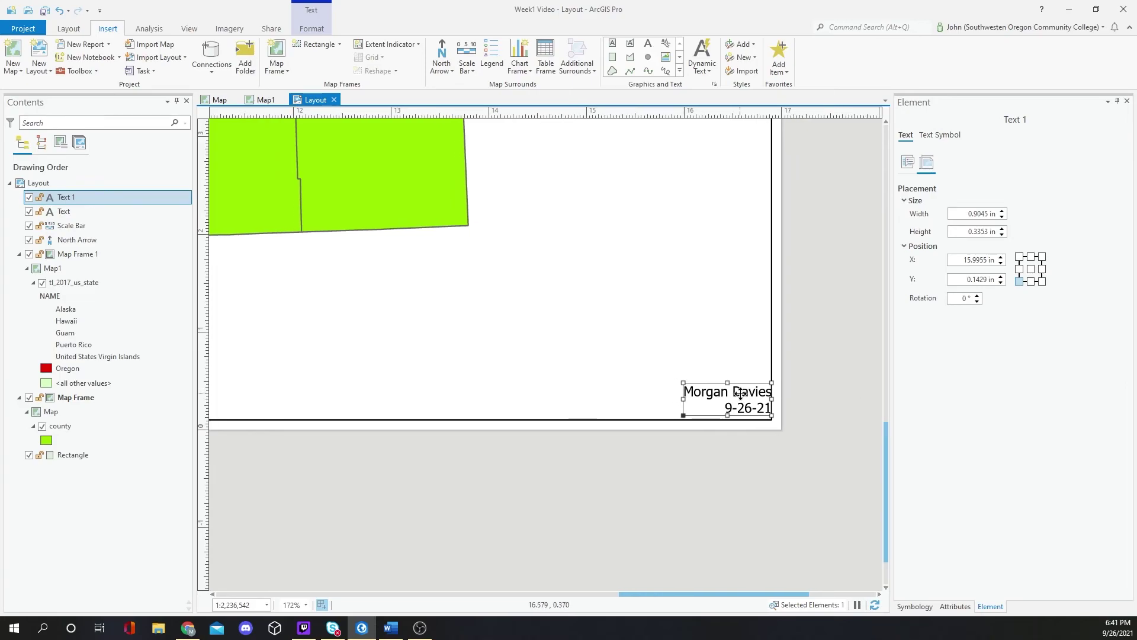
drag(740, 393, 735, 391)
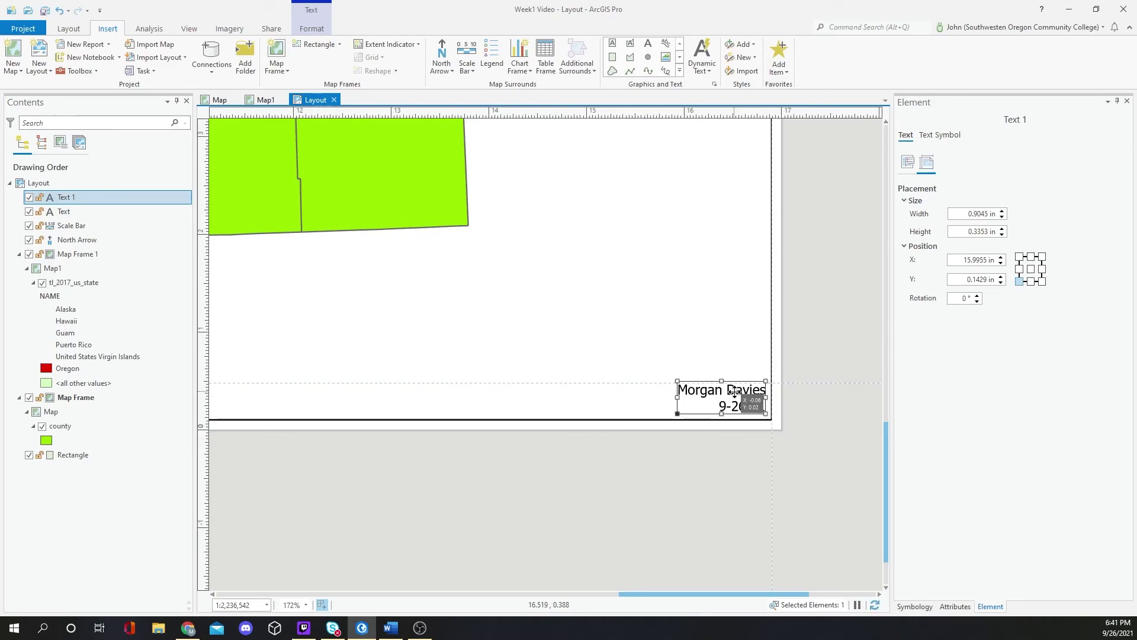
click(708, 321)
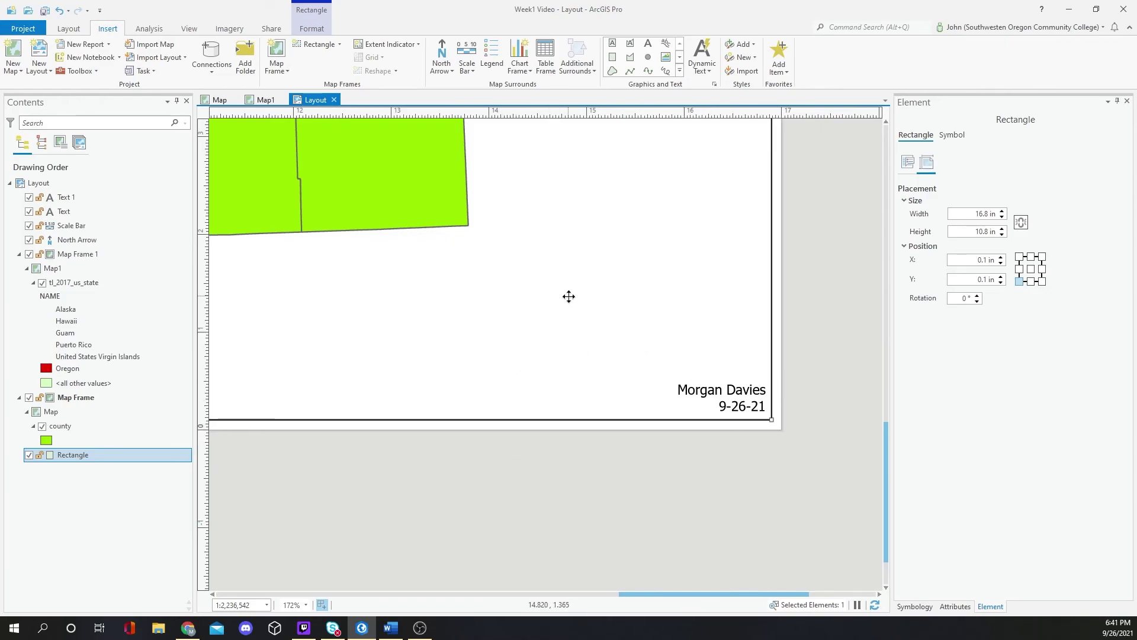
drag(411, 310, 595, 301)
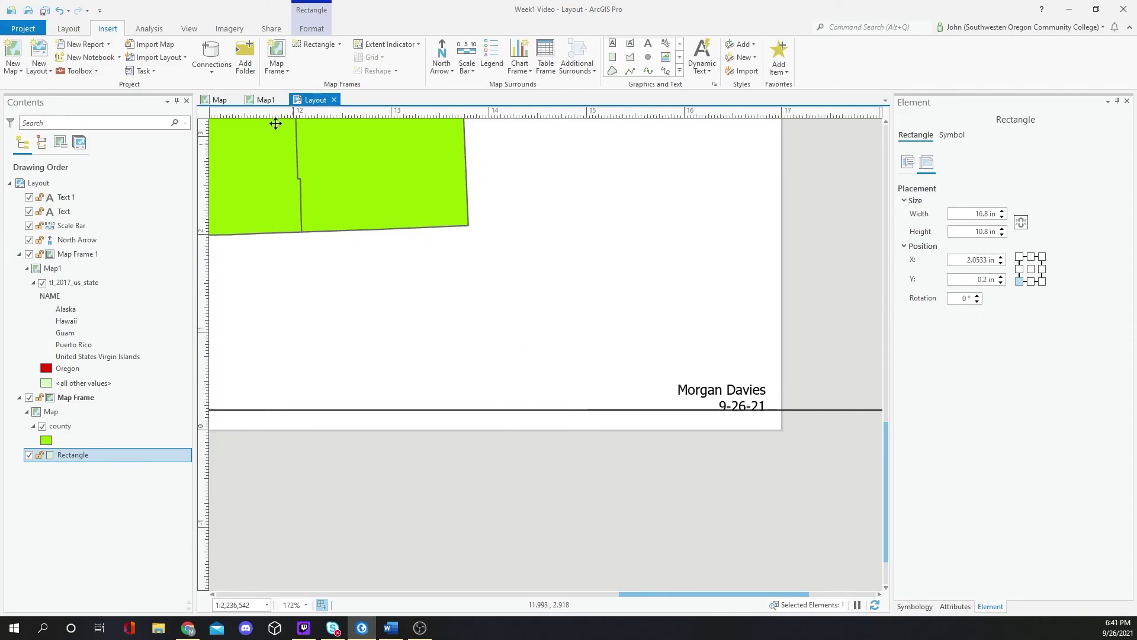
click(59, 12)
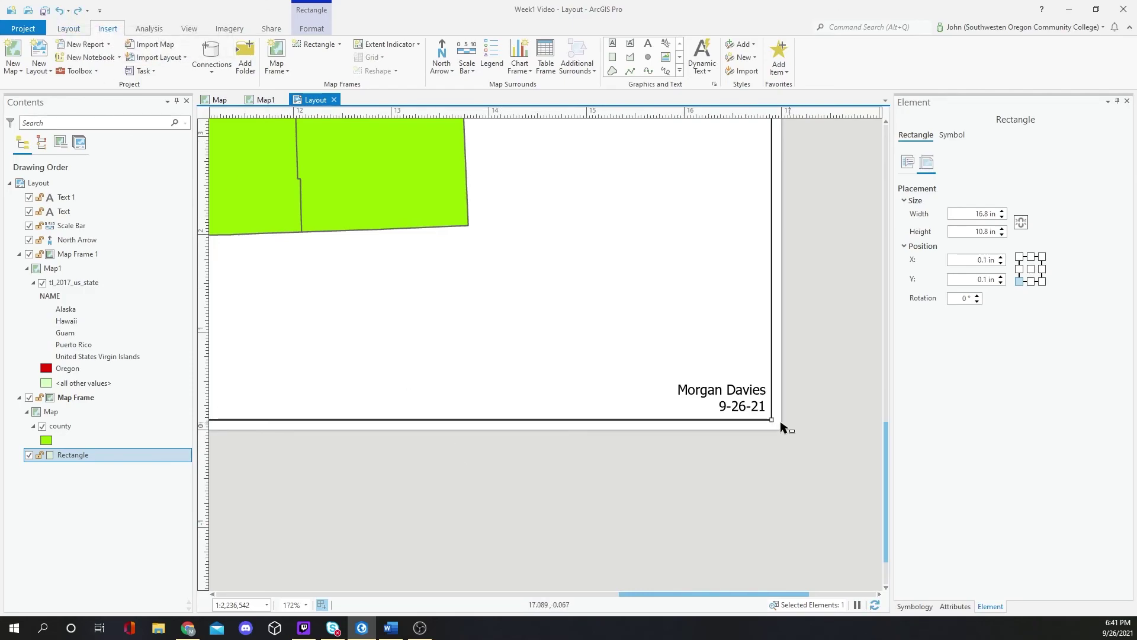
click(760, 455)
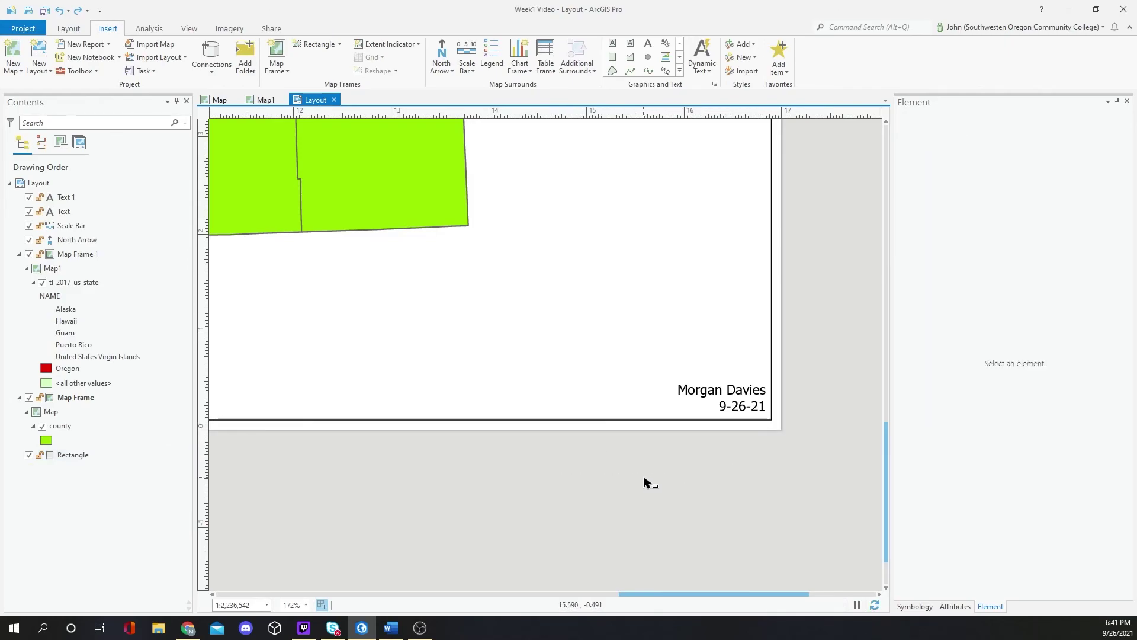
Place a third text element inside the page border's lower-left corner, at about X 0.28 in and Y 0.37 in
scroll(644, 482, up, 2)
scroll(645, 482, down, 5)
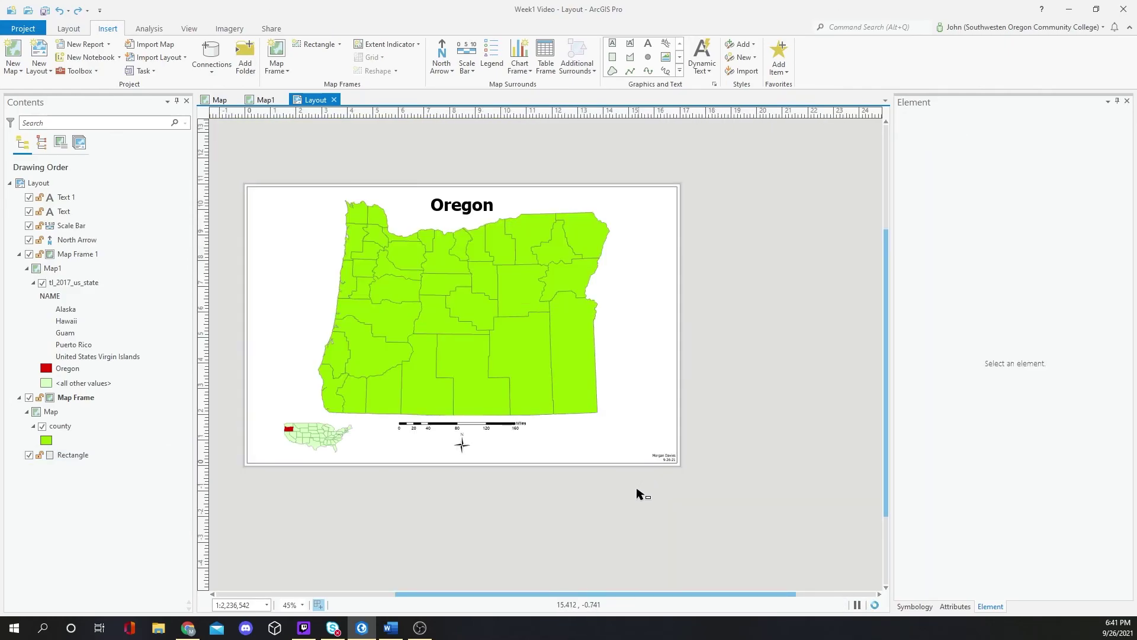
scroll(250, 460, up, 5)
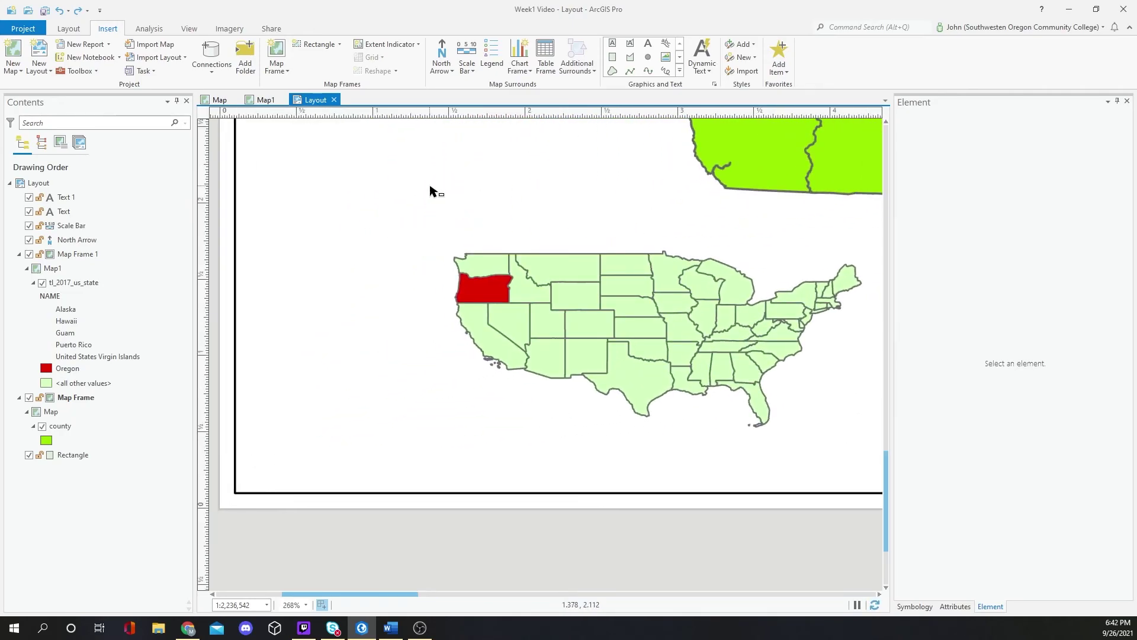
click(652, 45)
click(263, 453)
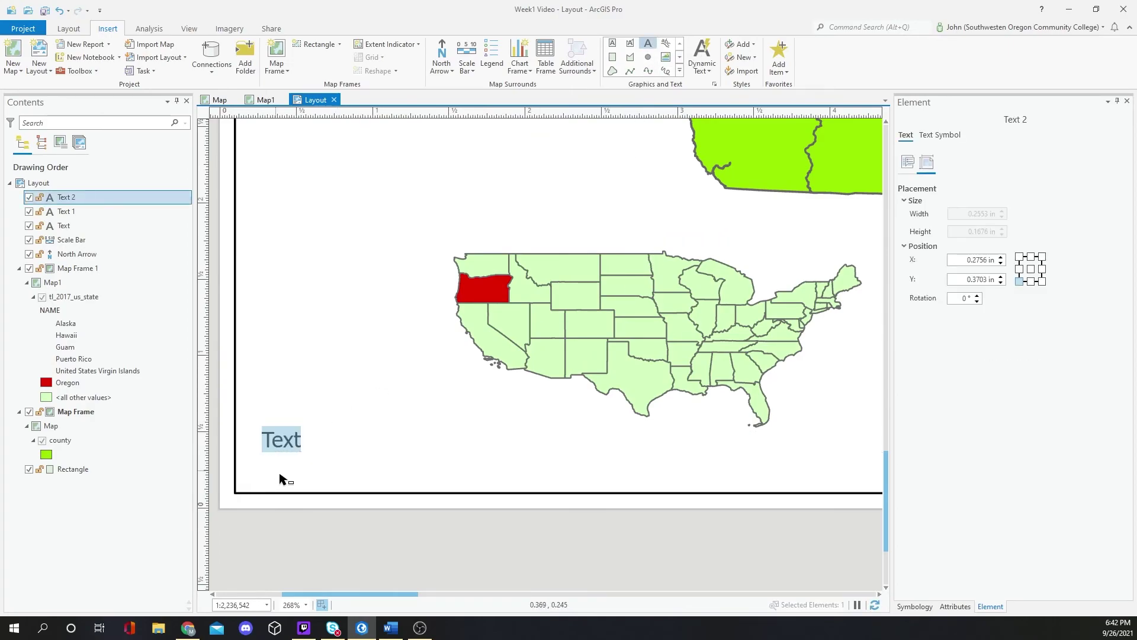
Replace the lower-left text element's placeholder with "Source: ESRI"
click(908, 162)
drag(919, 244, 903, 249)
text(Source: ESRI)
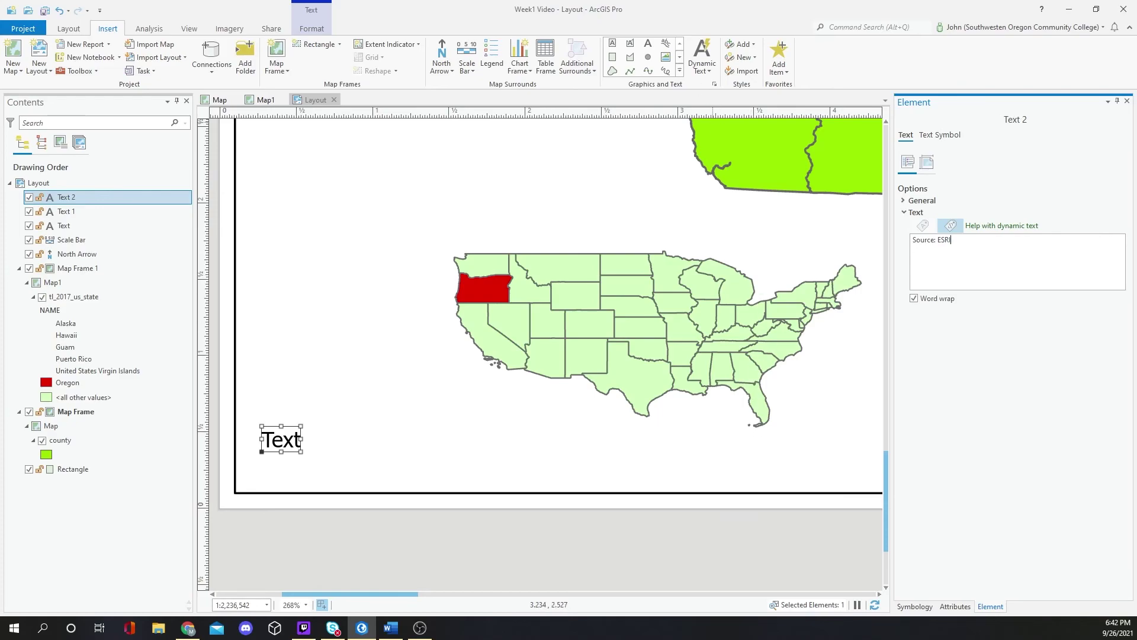
key(alt+Tab)
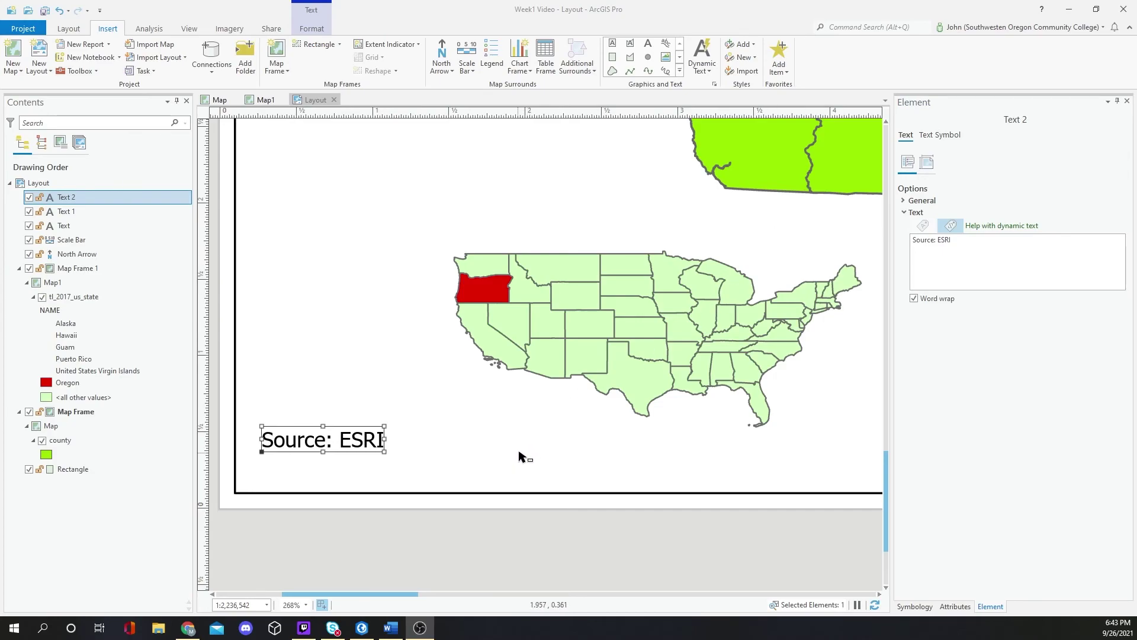
scroll(519, 458, down, 8)
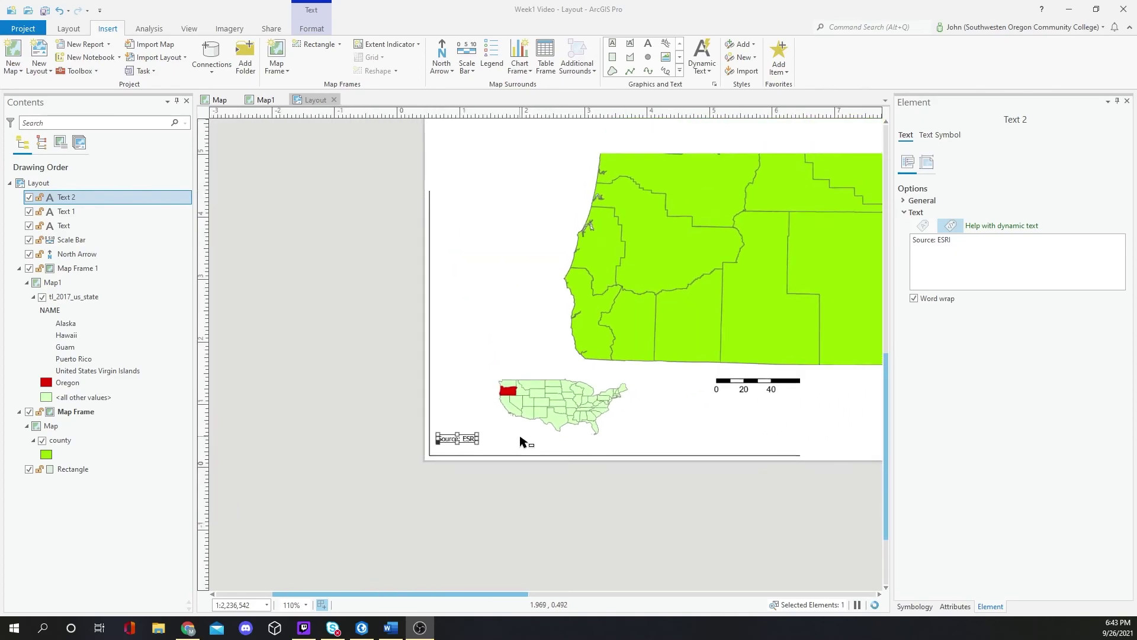
scroll(522, 441, down, 6)
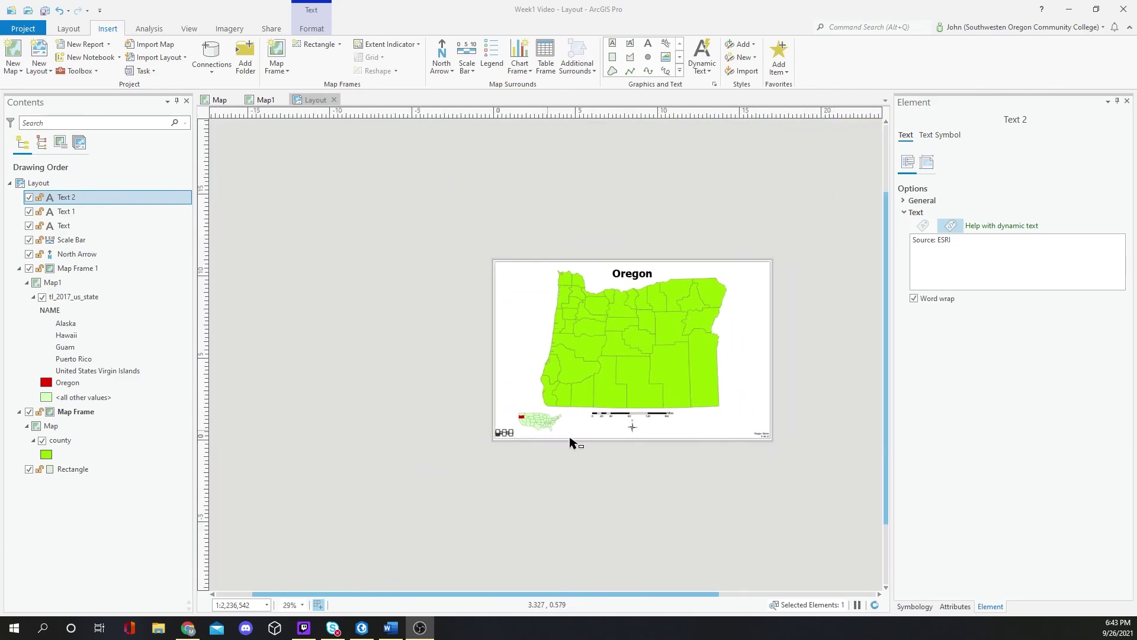
scroll(722, 427, up, 1)
scroll(714, 435, up, 1)
scroll(714, 436, up, 2)
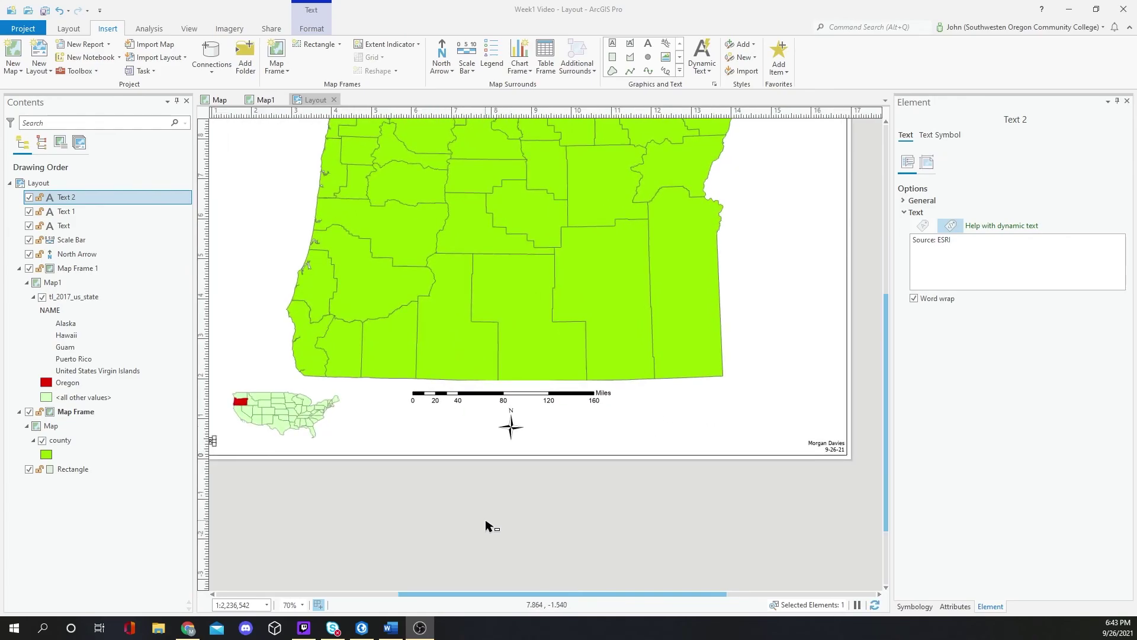
Deselect the source credit and narrow the Element pane to give the layout view more room
click(410, 513)
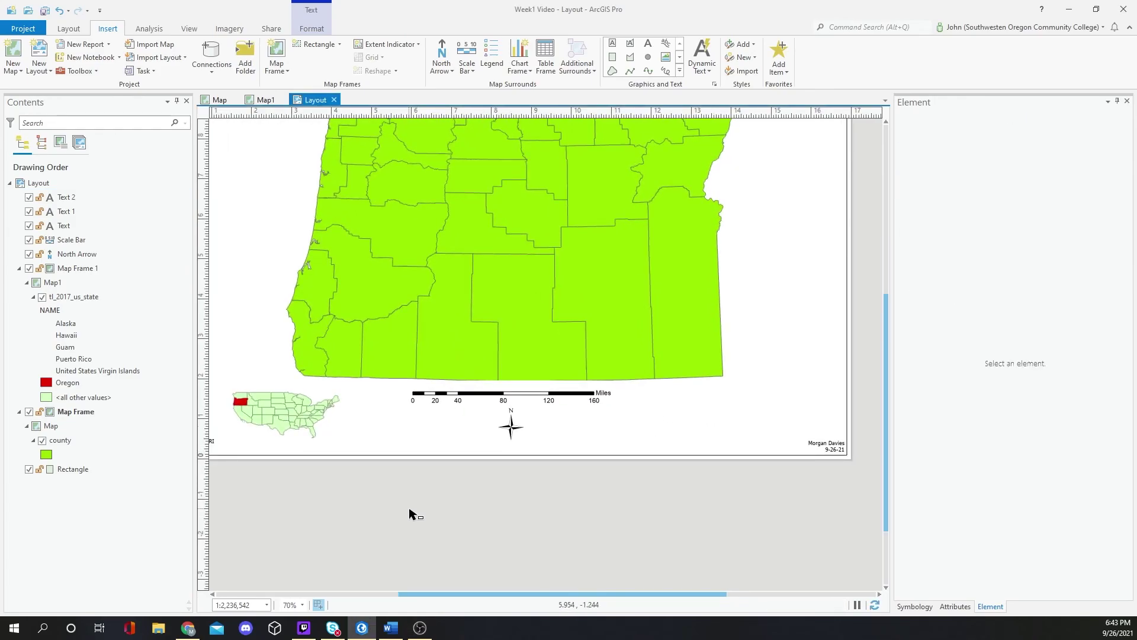
drag(416, 505, 449, 499)
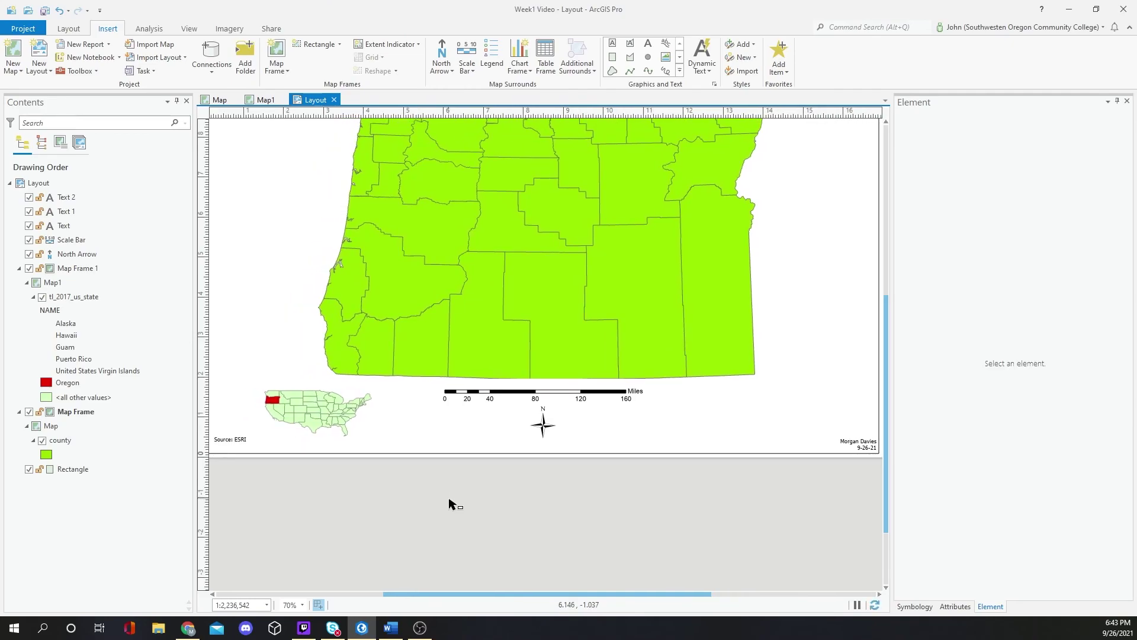
scroll(448, 500, up, 2)
scroll(448, 500, down, 4)
scroll(448, 500, up, 2)
drag(892, 492, 1047, 496)
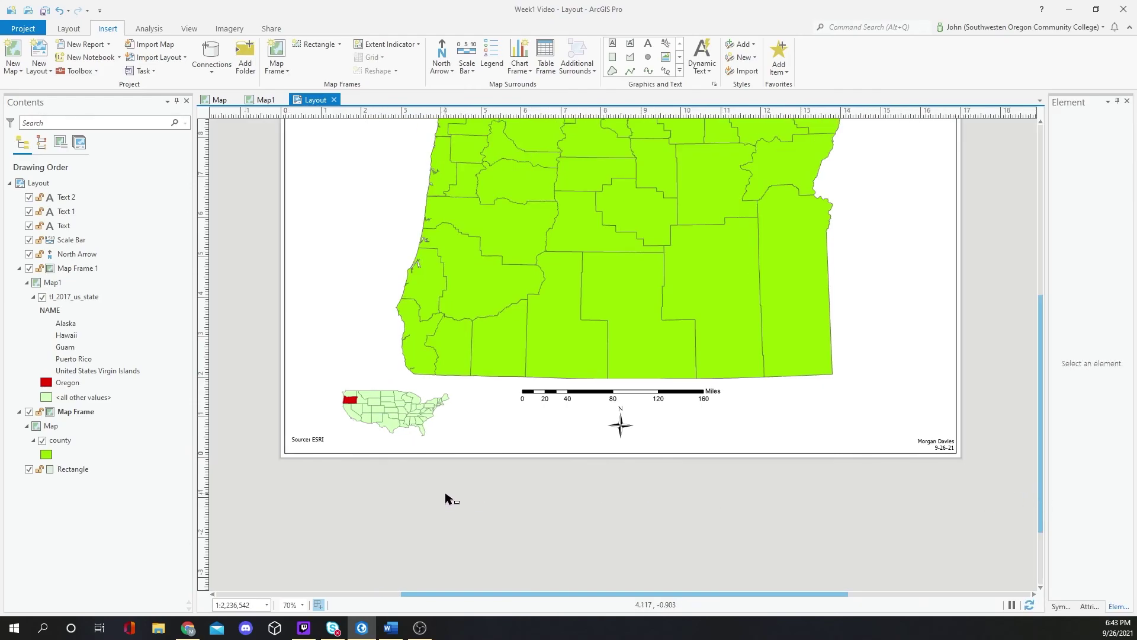
scroll(526, 498, up, 3)
scroll(546, 490, up, 3)
scroll(543, 497, down, 6)
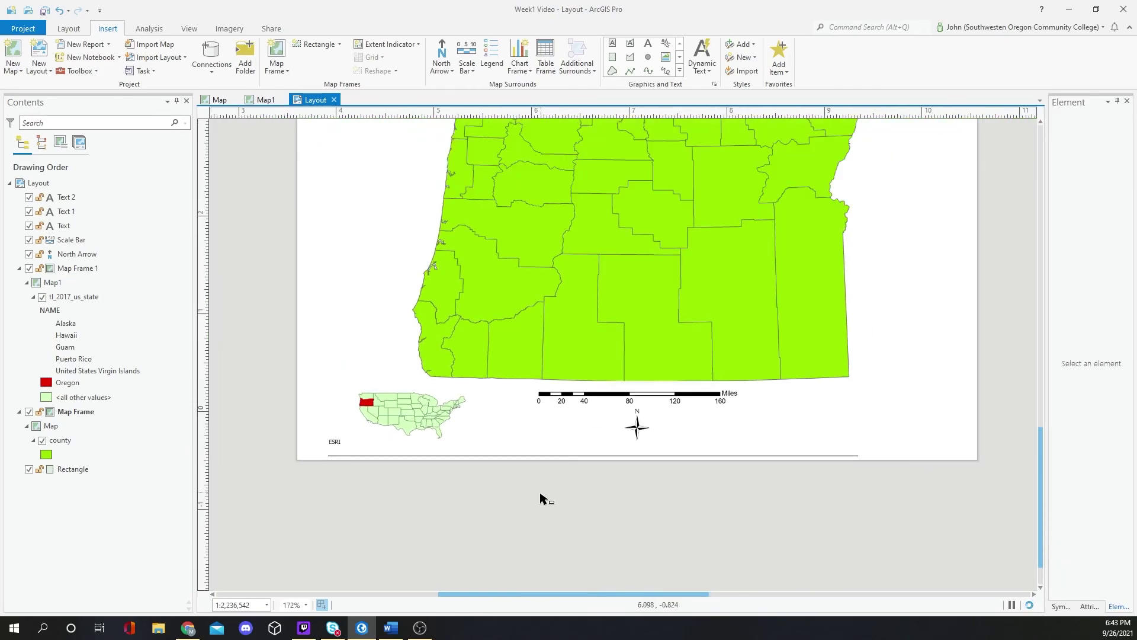
scroll(674, 519, down, 2)
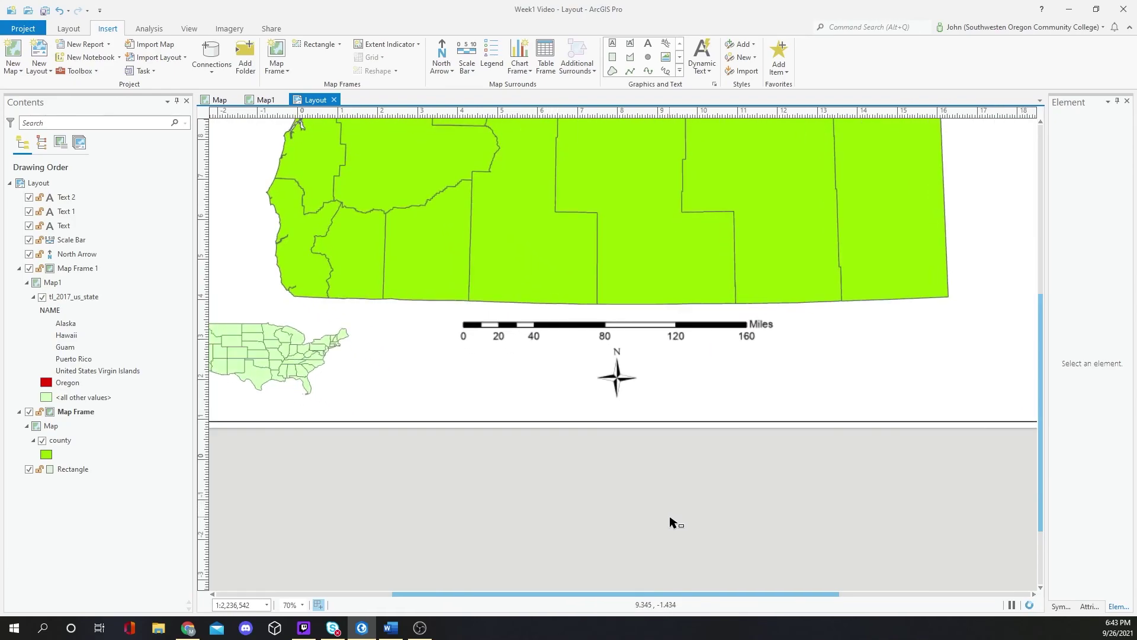
scroll(666, 522, up, 2)
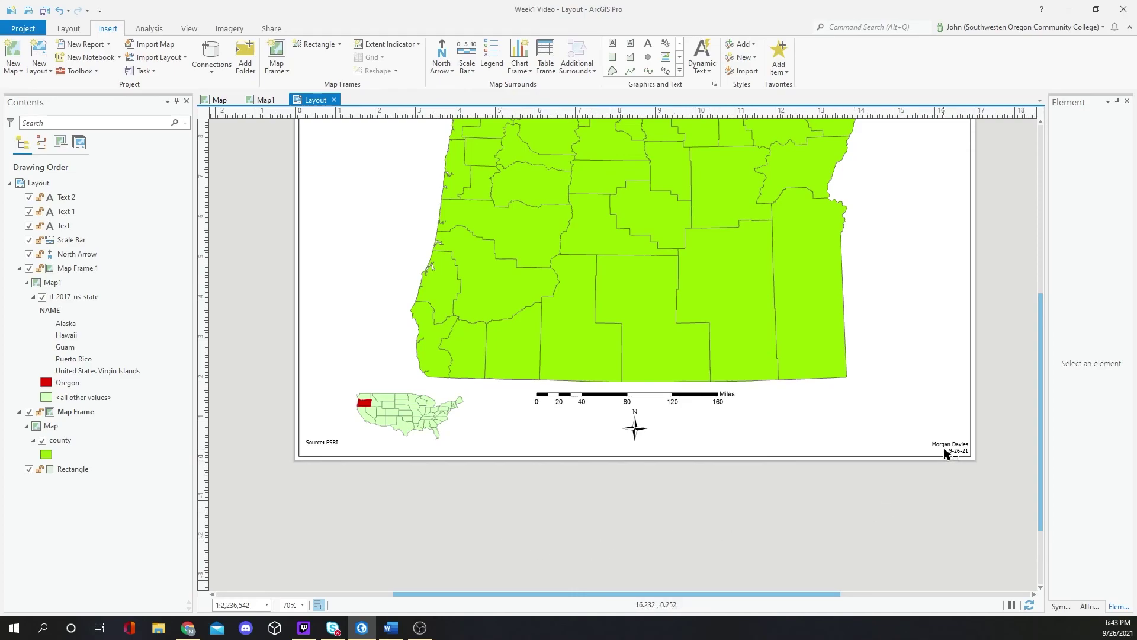
click(324, 447)
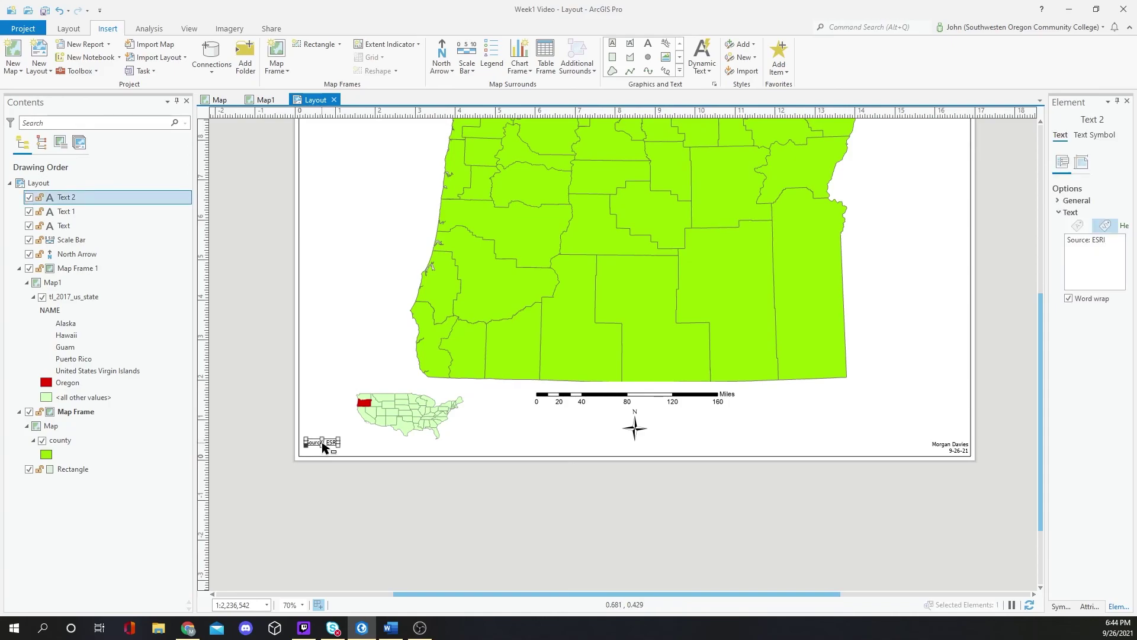
shift+click(321, 454)
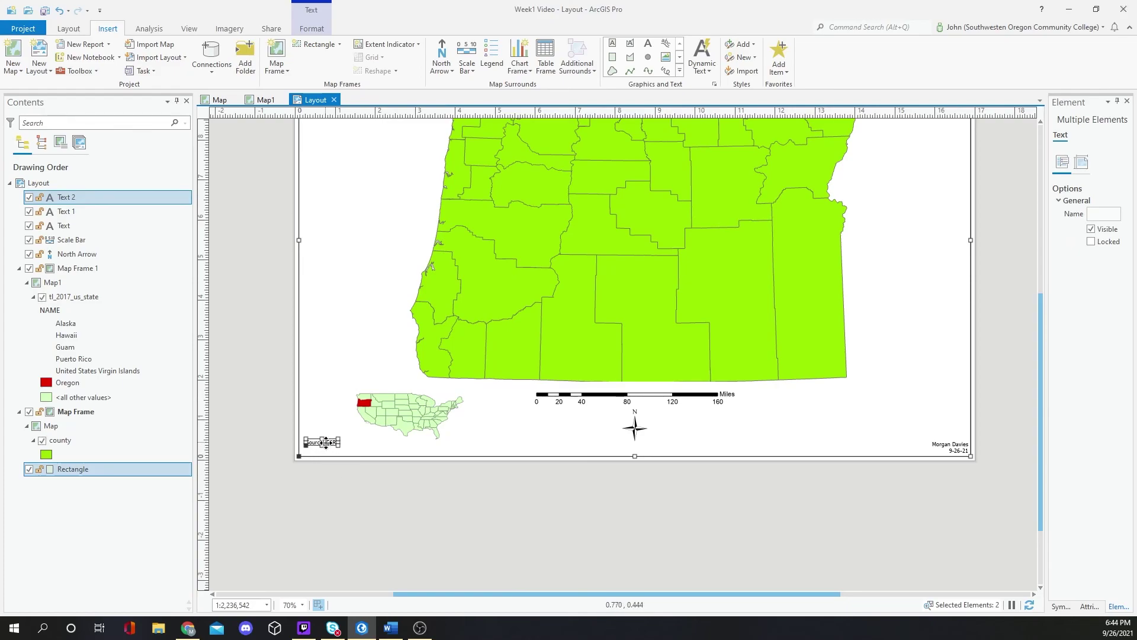
drag(326, 443, 326, 449)
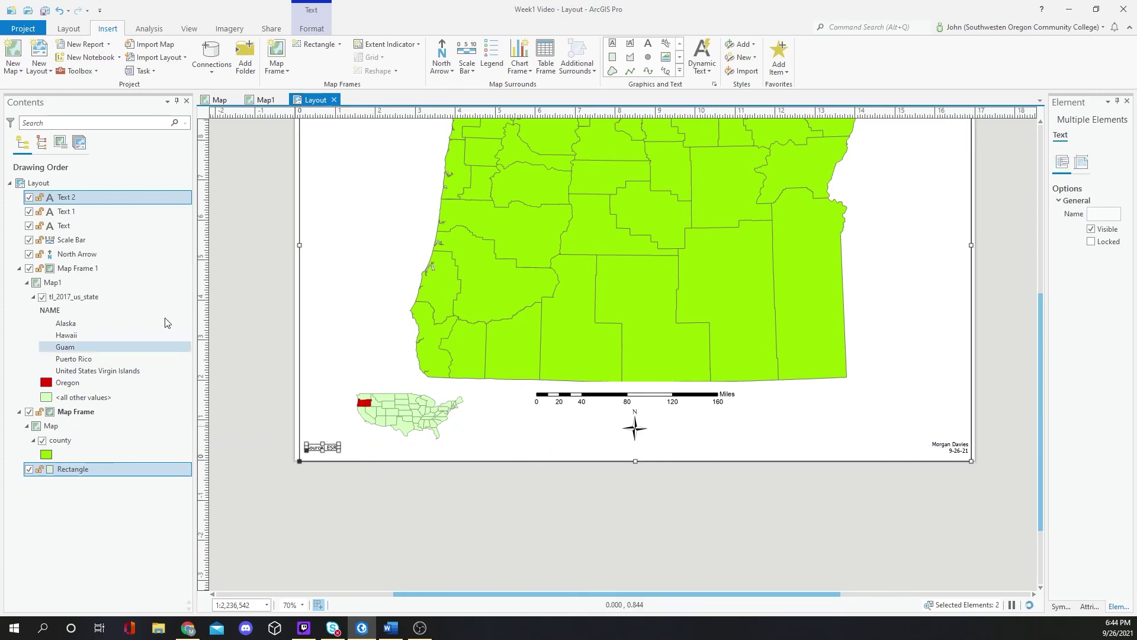
click(59, 10)
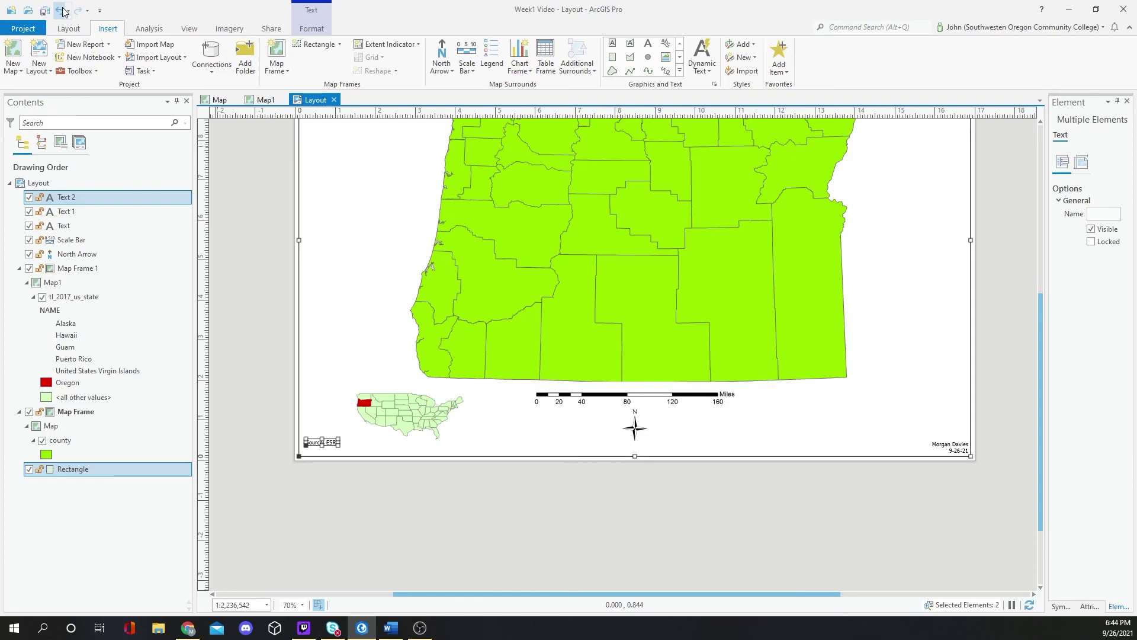
click(241, 440)
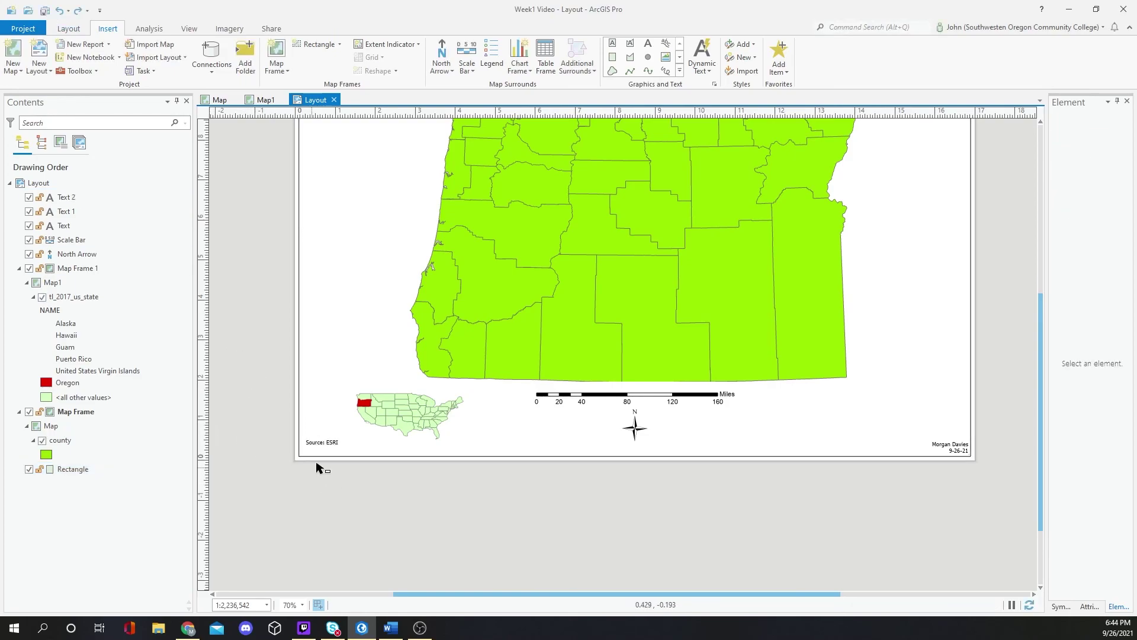
Move the "Source: ESRI" text closer into the page border's lower-left corner, leaving a small gap inside the border, and deselect it
click(324, 444)
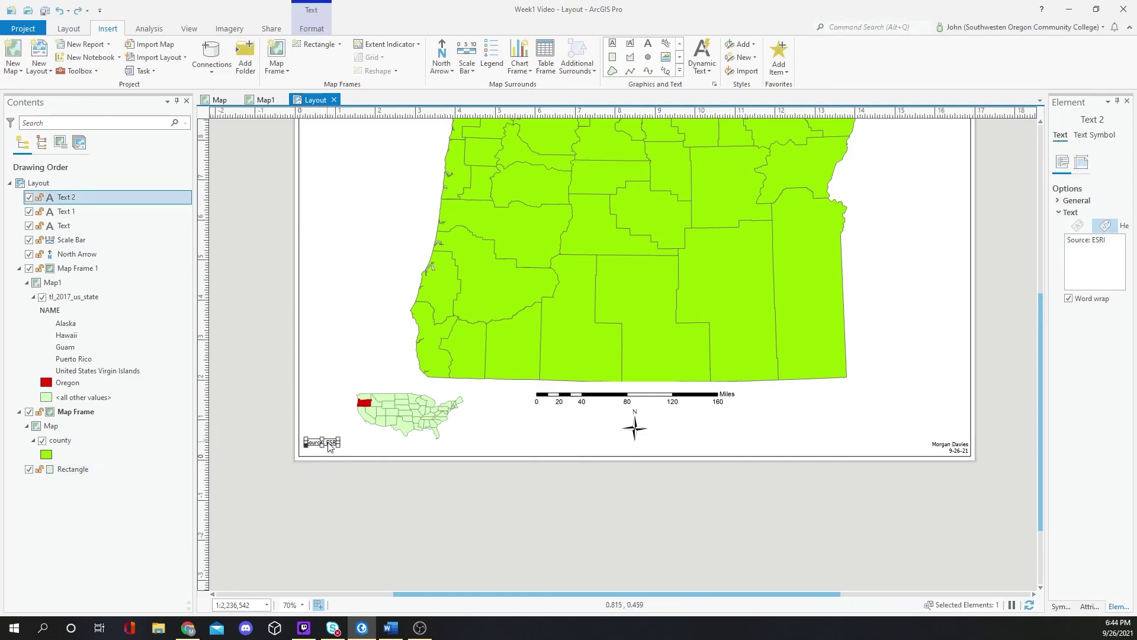
drag(330, 442, 330, 450)
drag(330, 450, 330, 448)
scroll(330, 448, up, 5)
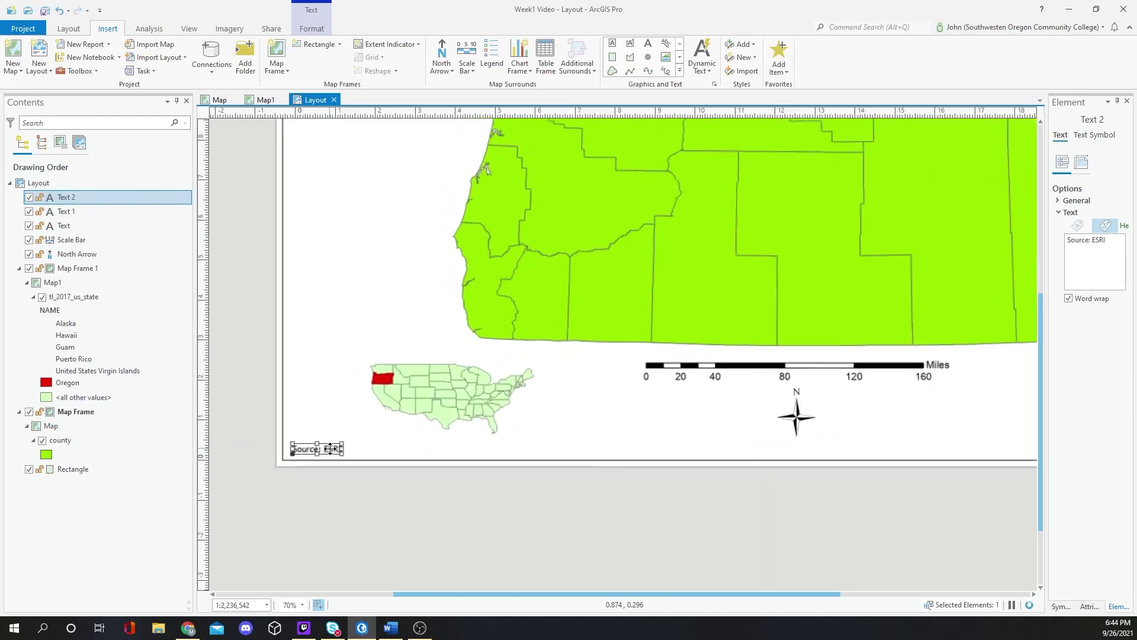
scroll(330, 448, up, 2)
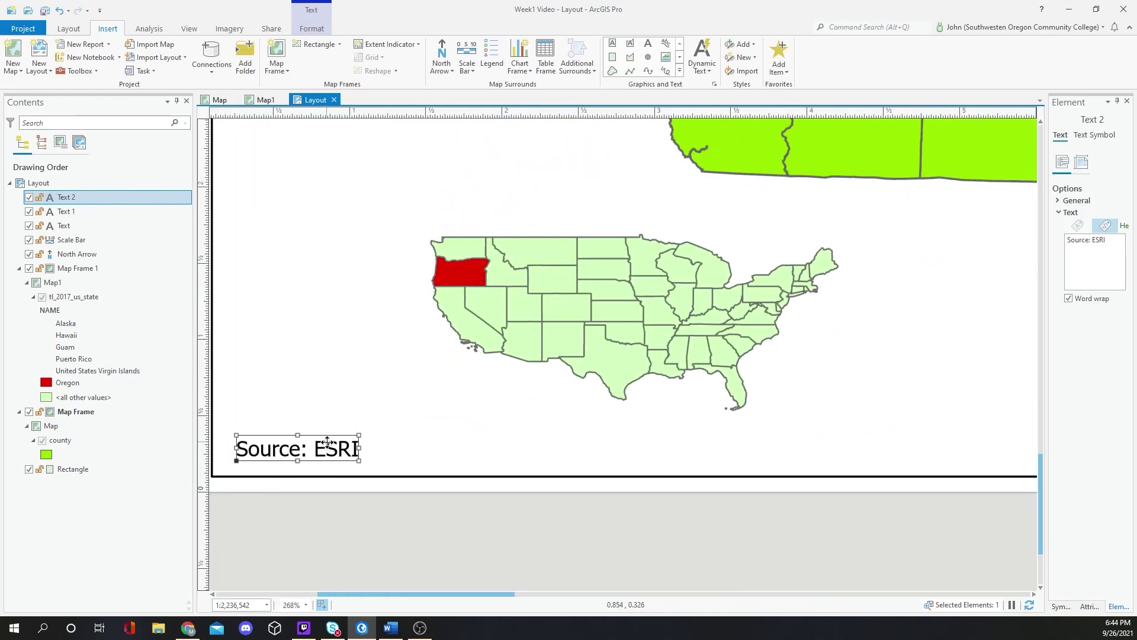
drag(330, 449, 329, 450)
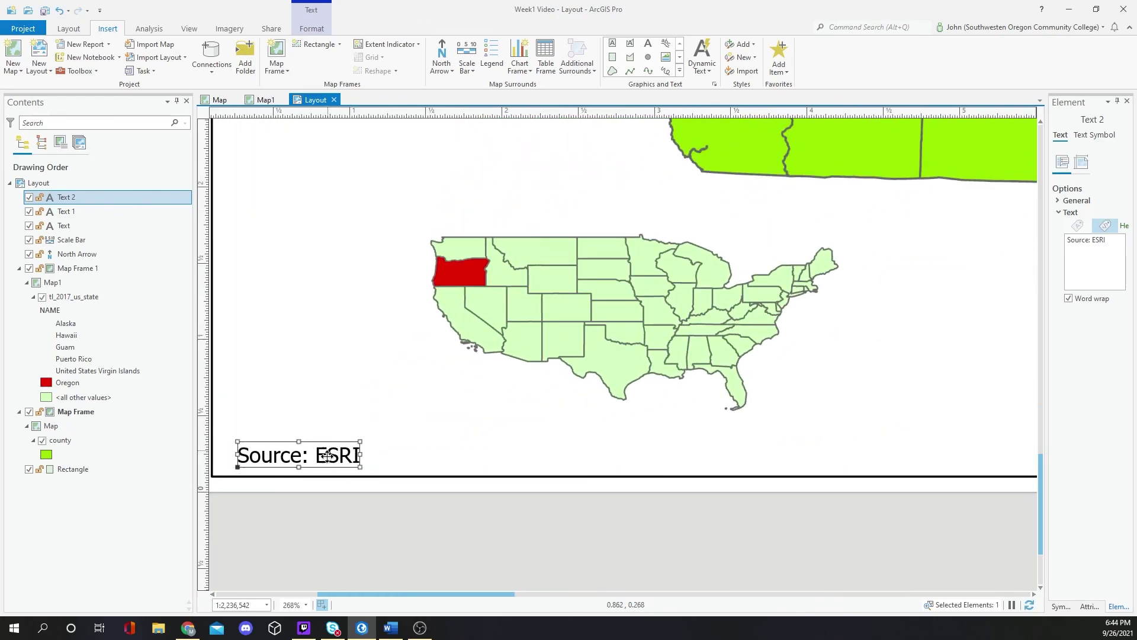
drag(322, 518, 389, 520)
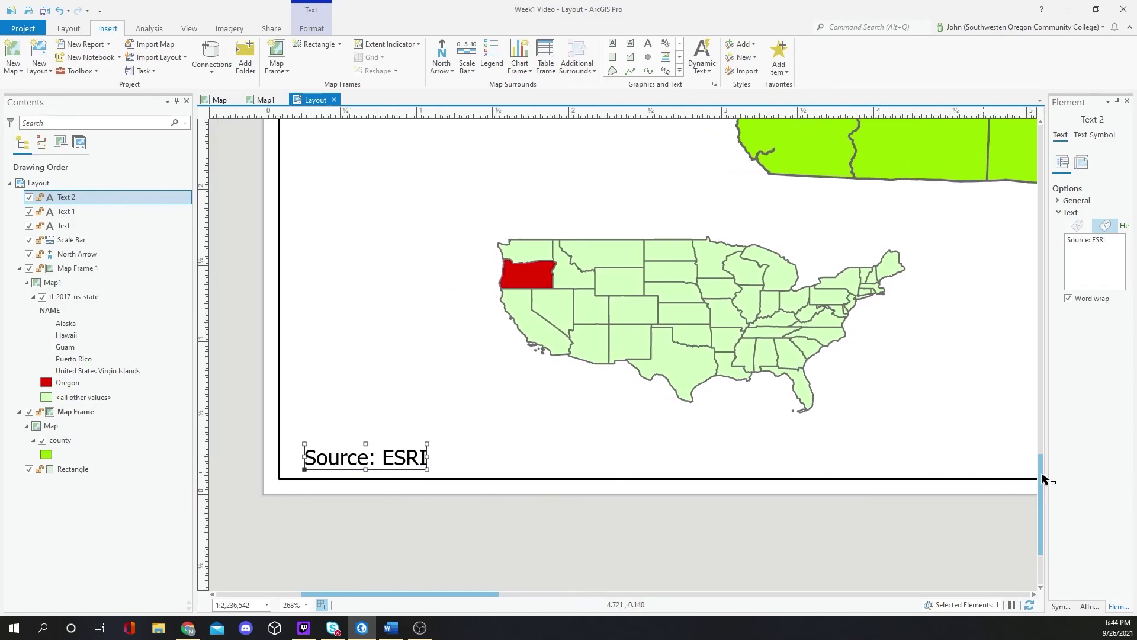
drag(382, 449, 366, 457)
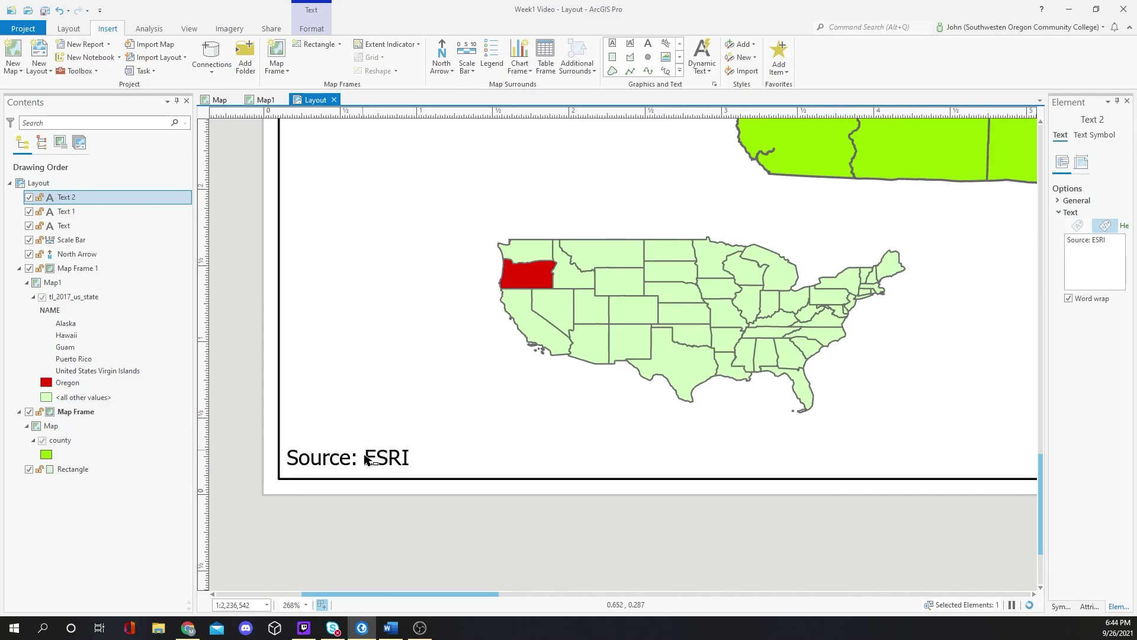
click(394, 522)
scroll(475, 514, up, 2)
scroll(474, 510, down, 5)
scroll(605, 520, up, 3)
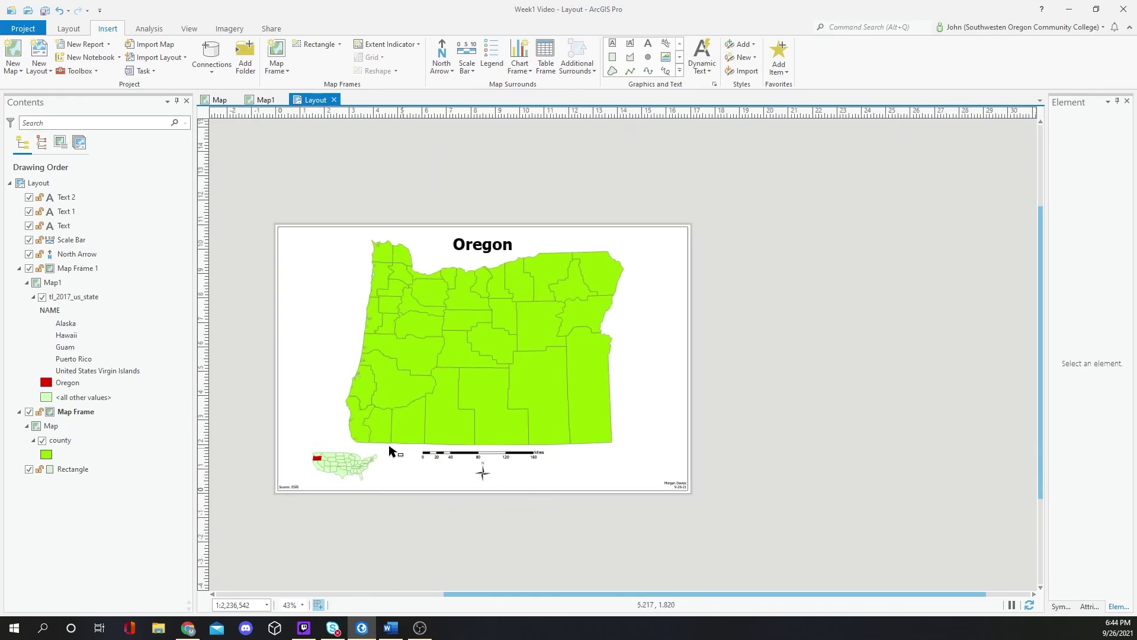